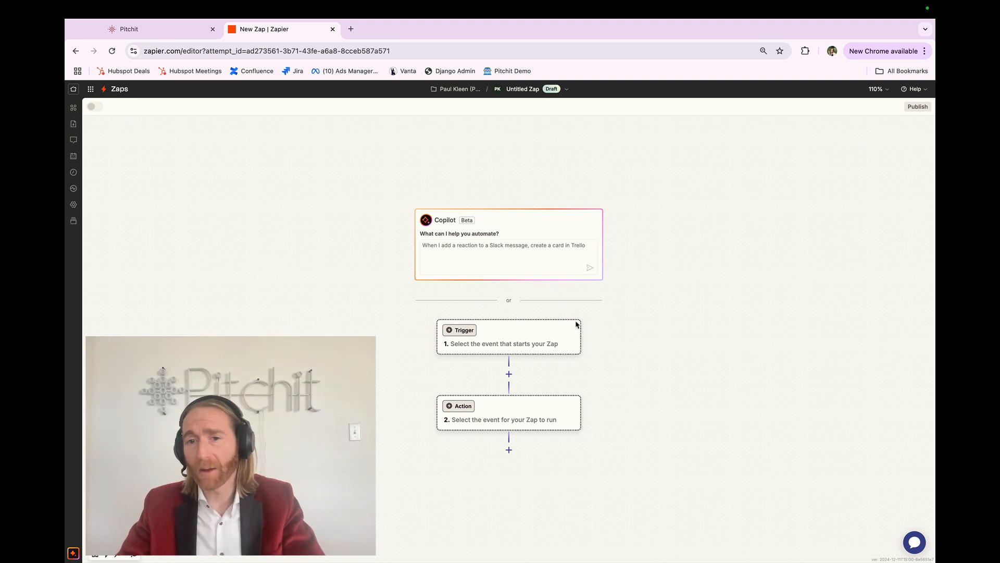
Add Pitchit as the trigger app by searching the app list for pit.
click(528, 340)
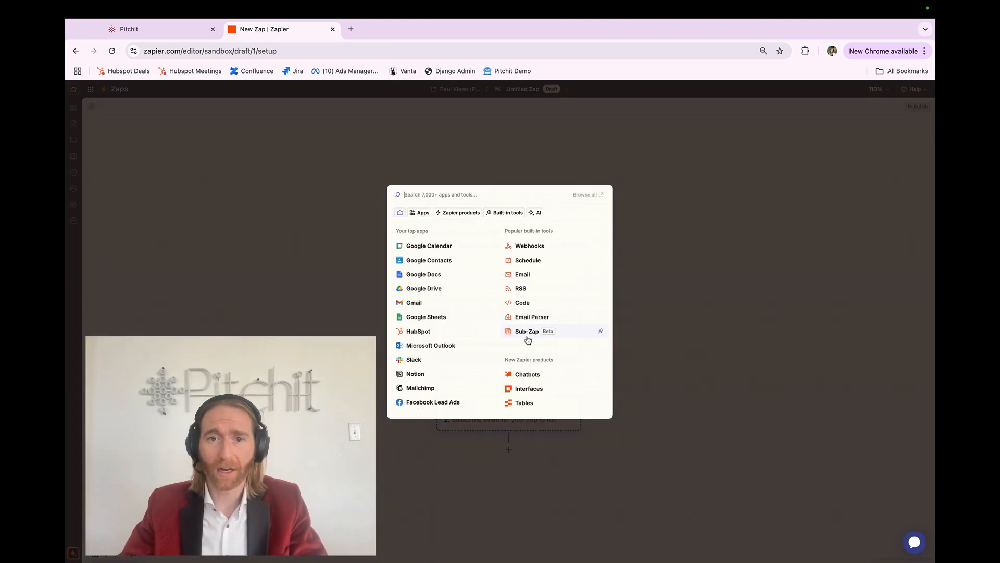
text(pit)
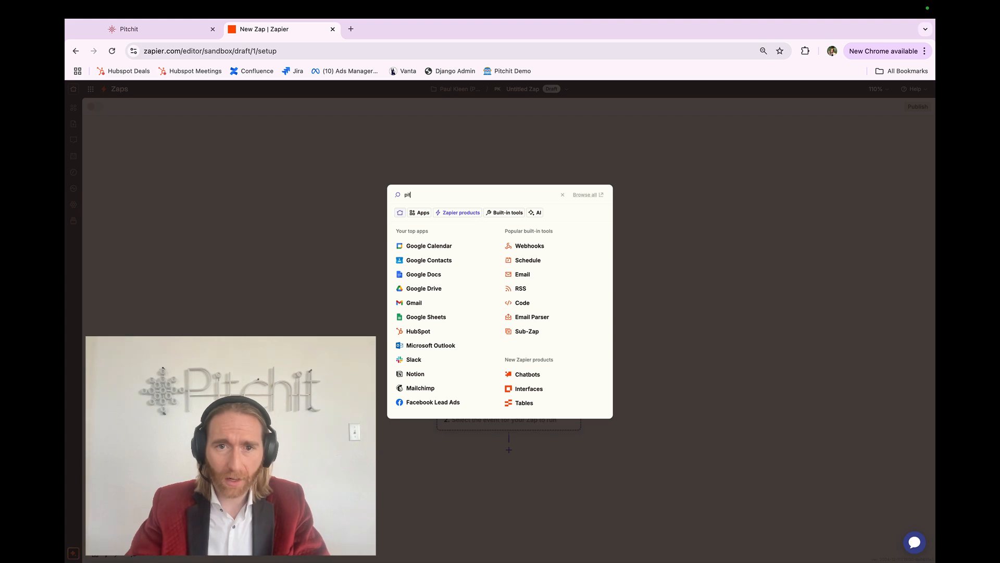
click(437, 263)
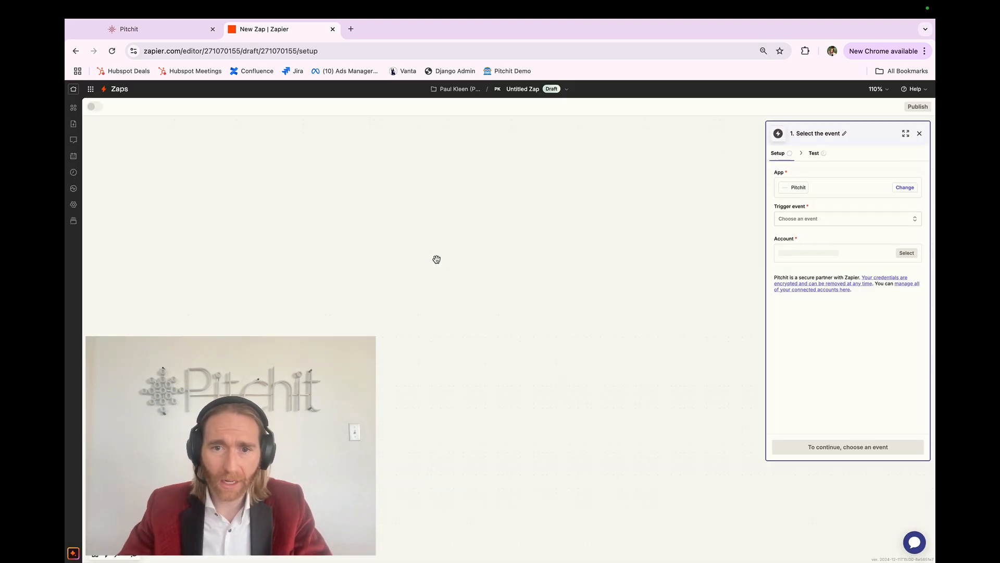
Set the trigger event to New Meeting Booked.
click(797, 218)
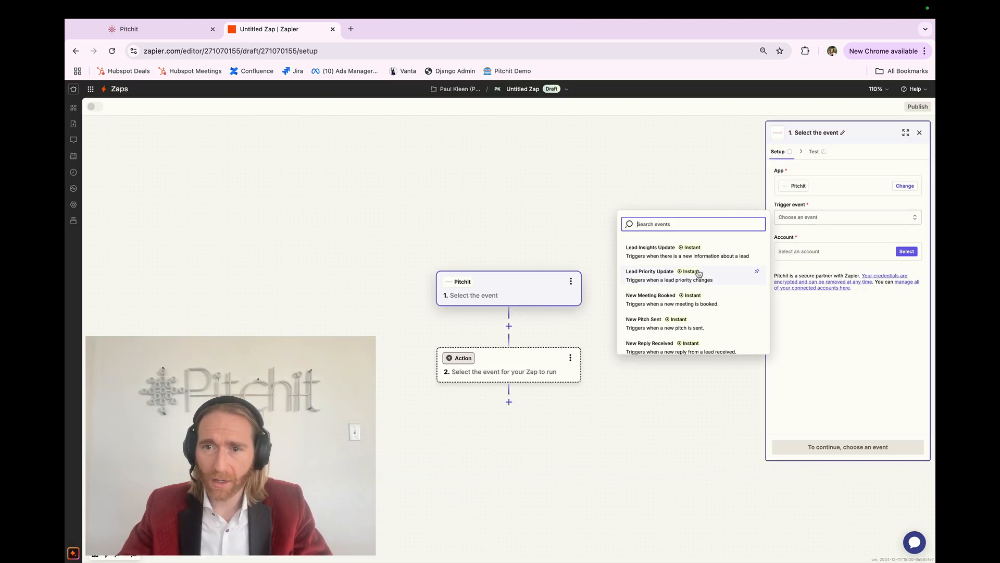
scroll(698, 272, up, 5)
scroll(698, 272, down, 1)
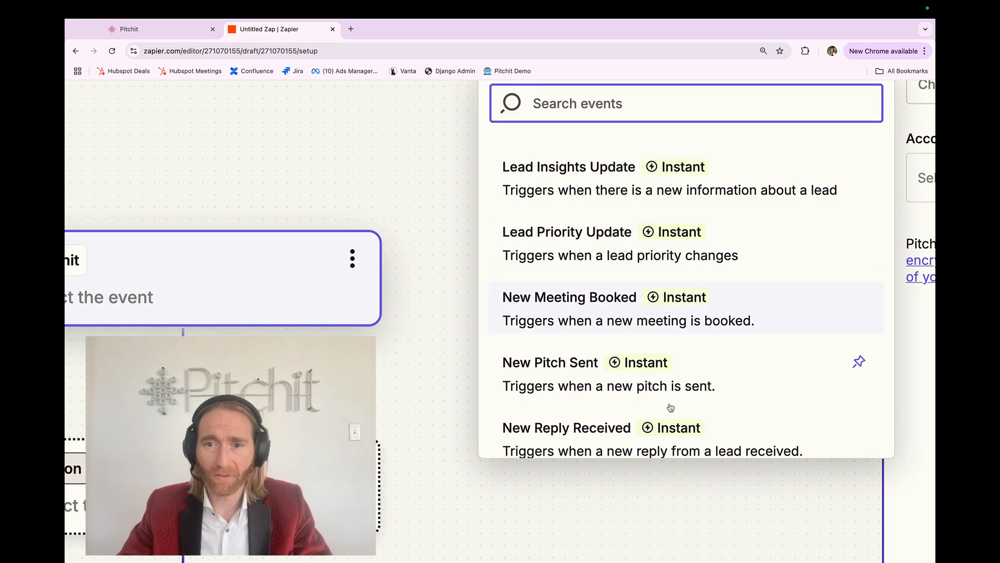
scroll(672, 375, down, 2)
scroll(670, 411, up, 3)
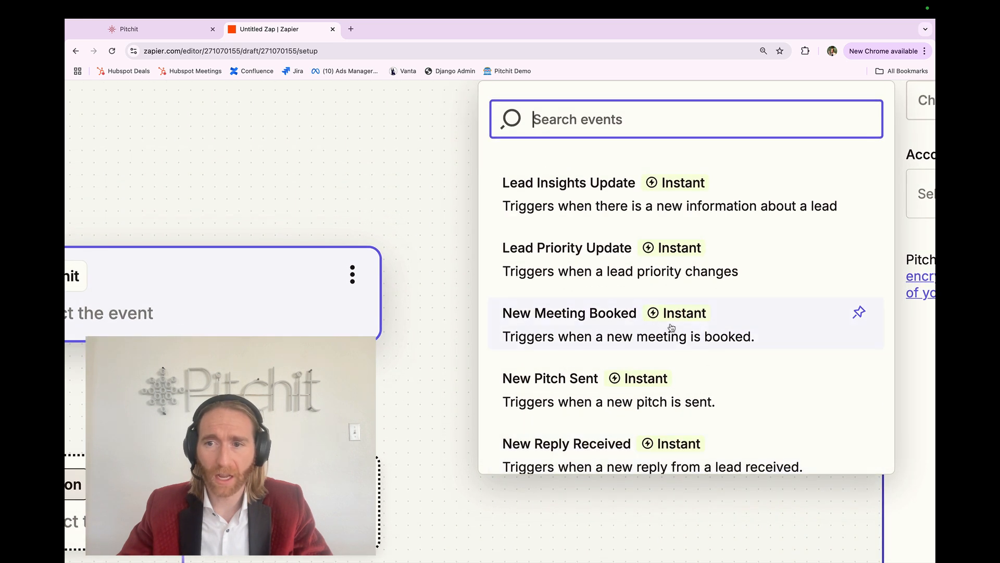
click(773, 328)
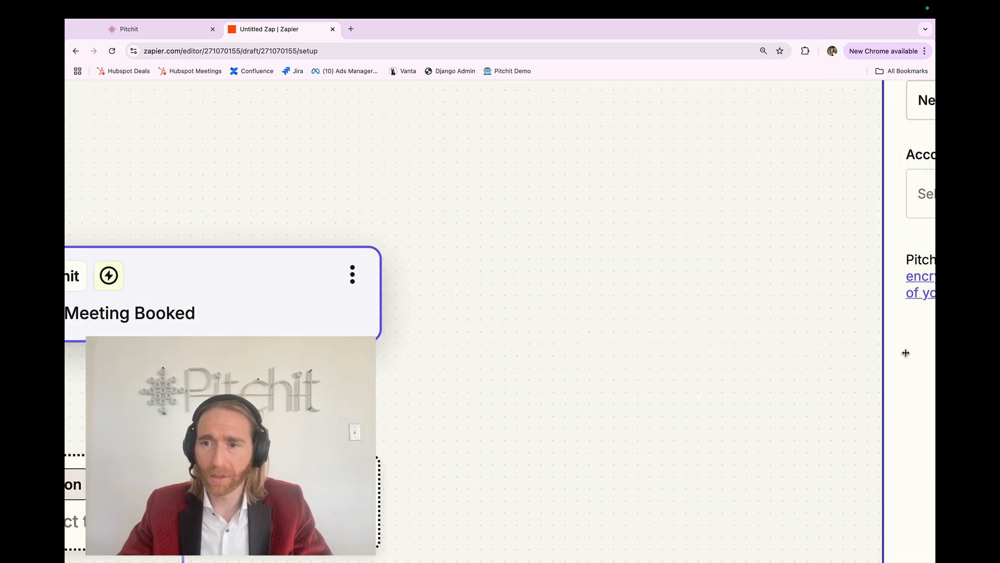
scroll(908, 353, down, 5)
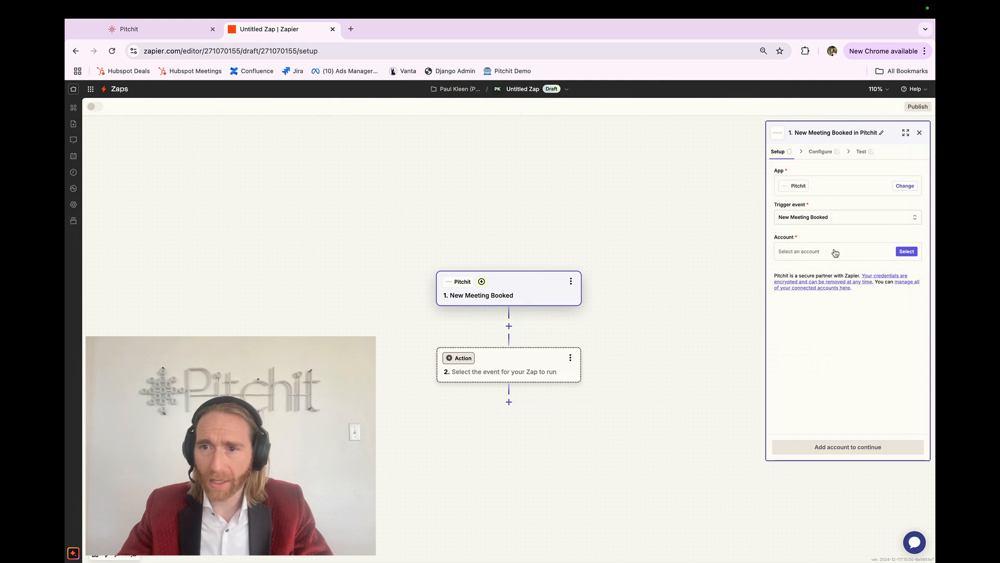
click(835, 253)
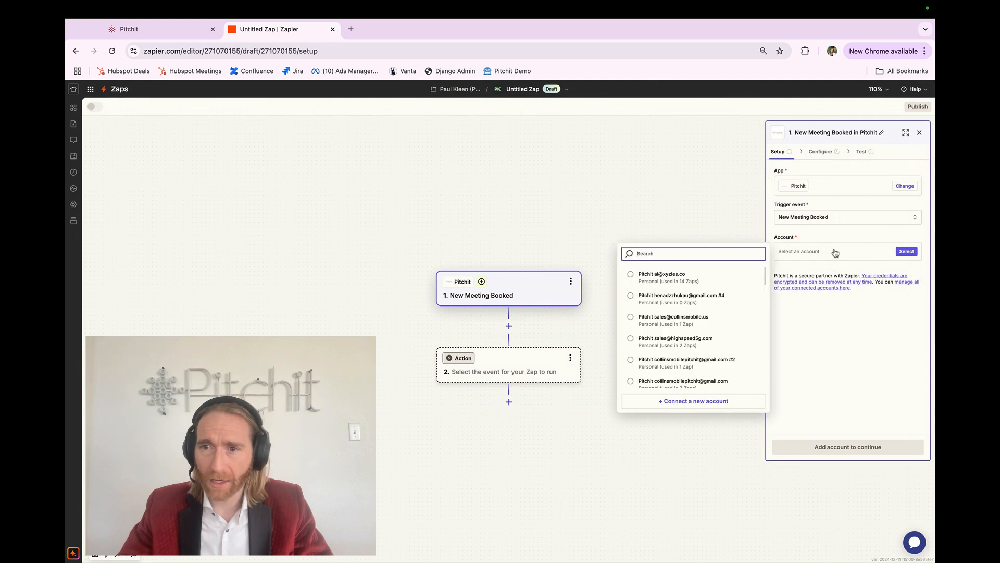
click(675, 401)
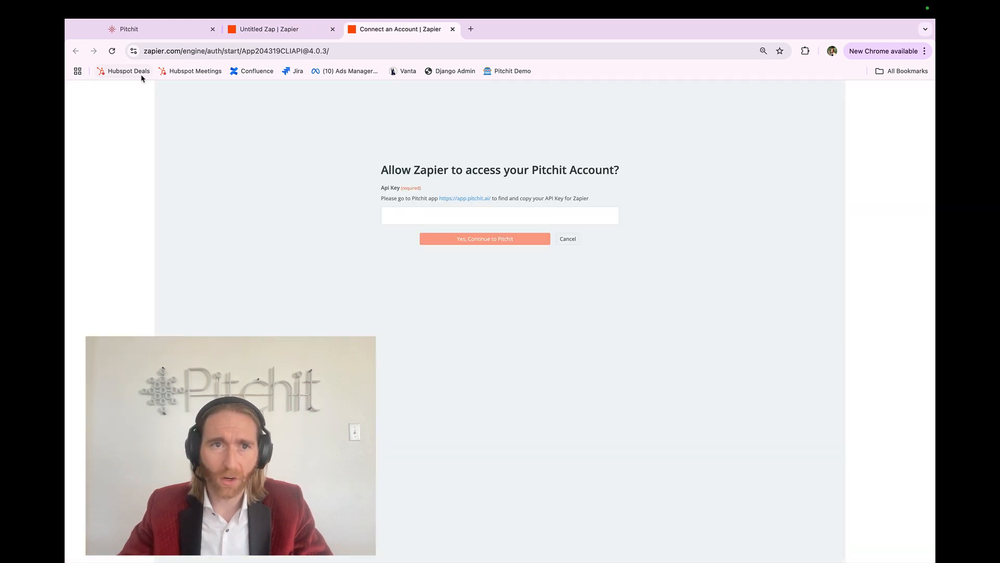
click(147, 32)
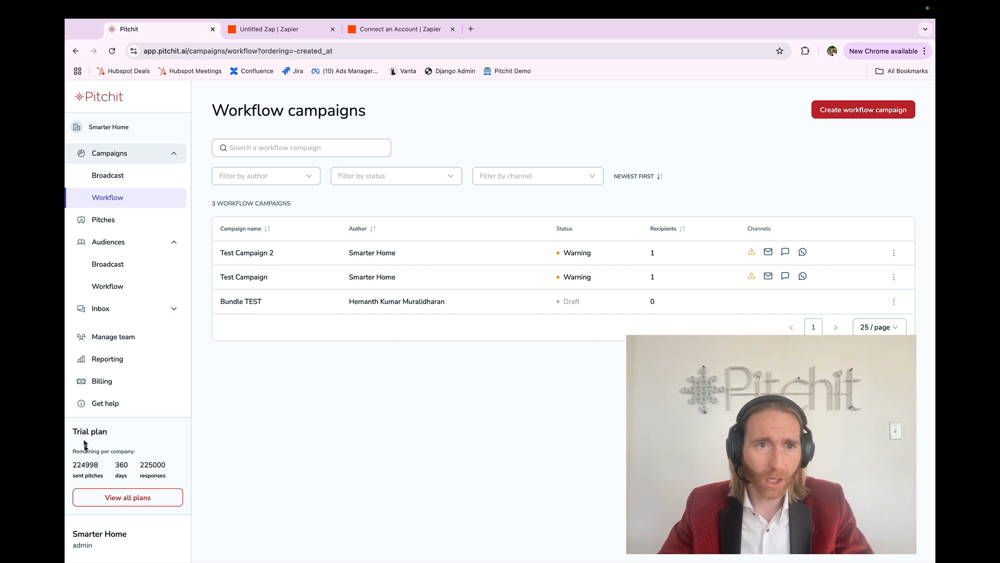
click(83, 543)
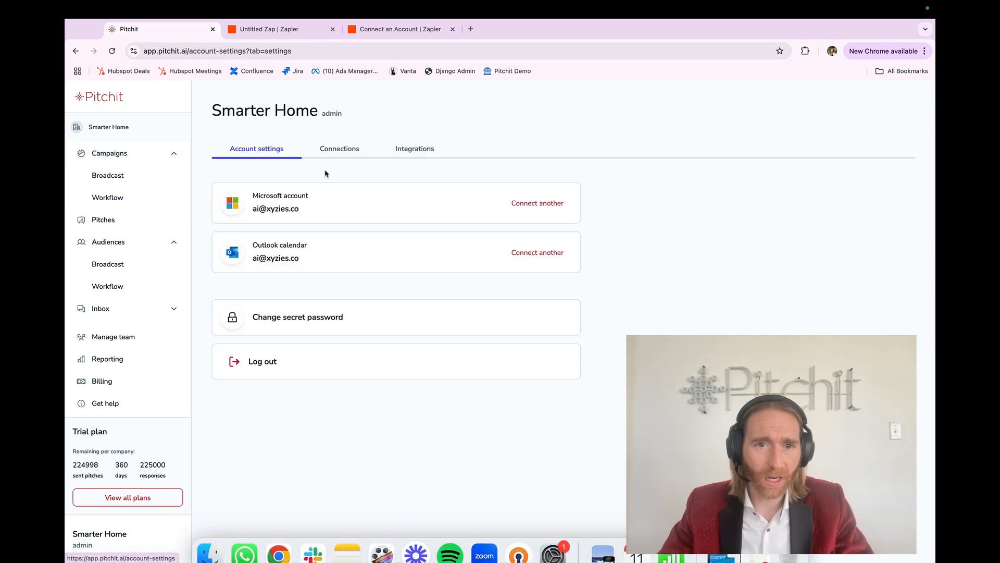
click(404, 152)
click(579, 204)
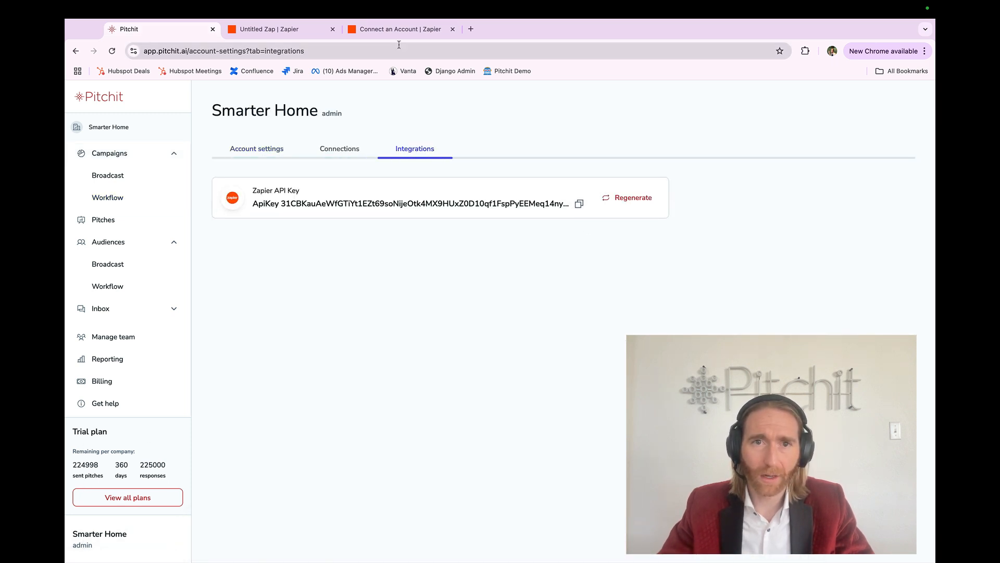
click(401, 32)
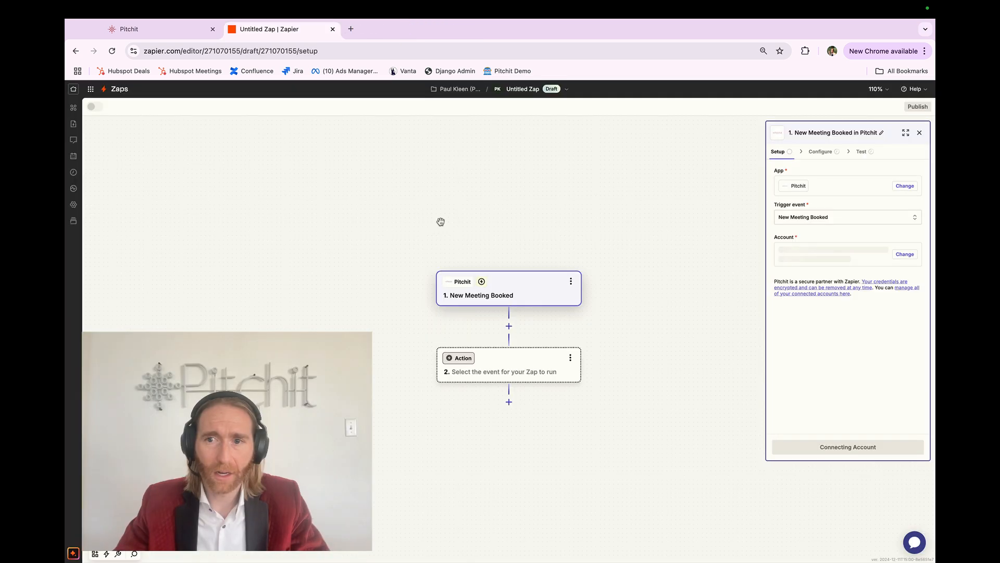
Select the connected Pitchit account for the trigger and continue to configuration.
click(834, 251)
click(696, 276)
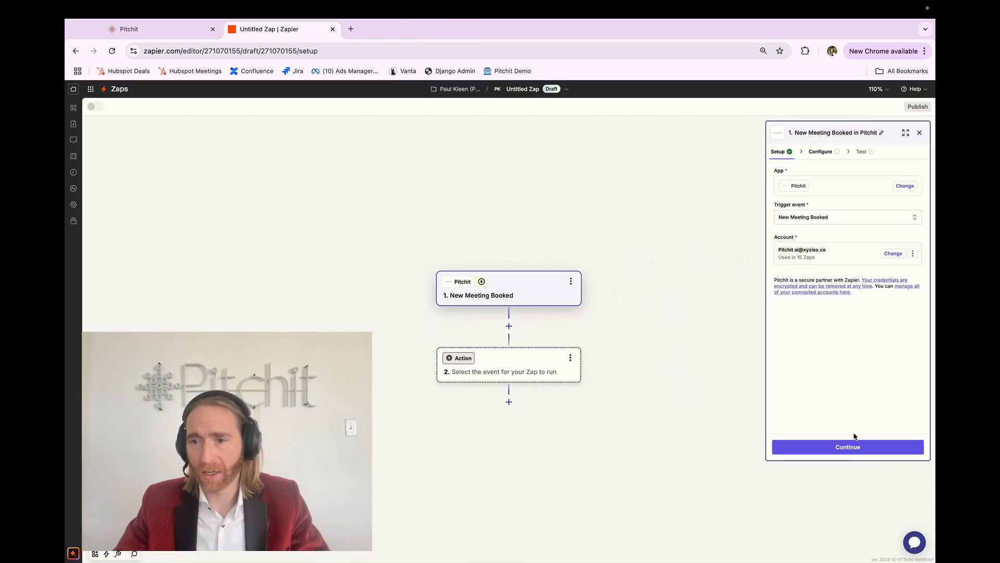
click(854, 446)
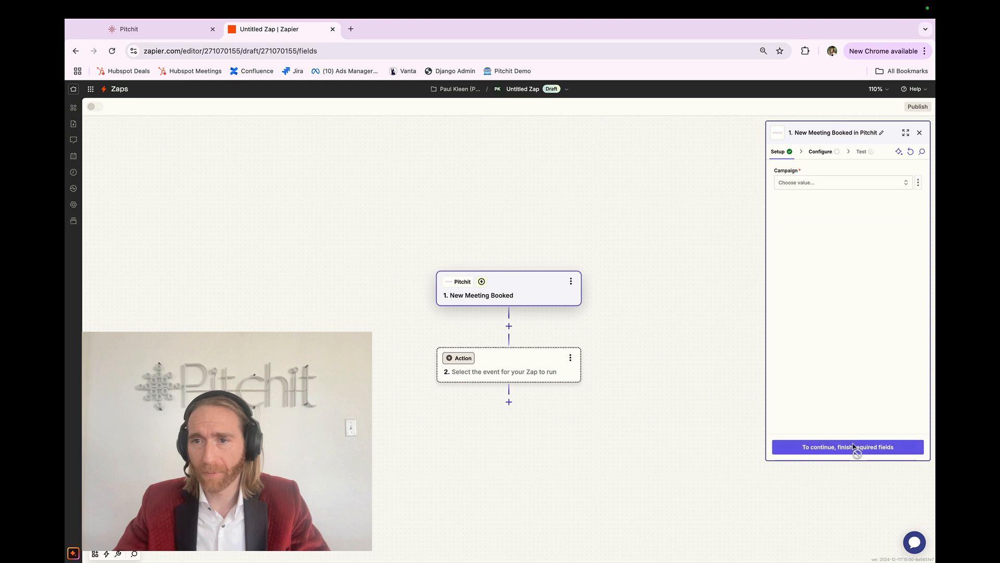
Set the trigger's Campaign value to Select all.
click(830, 188)
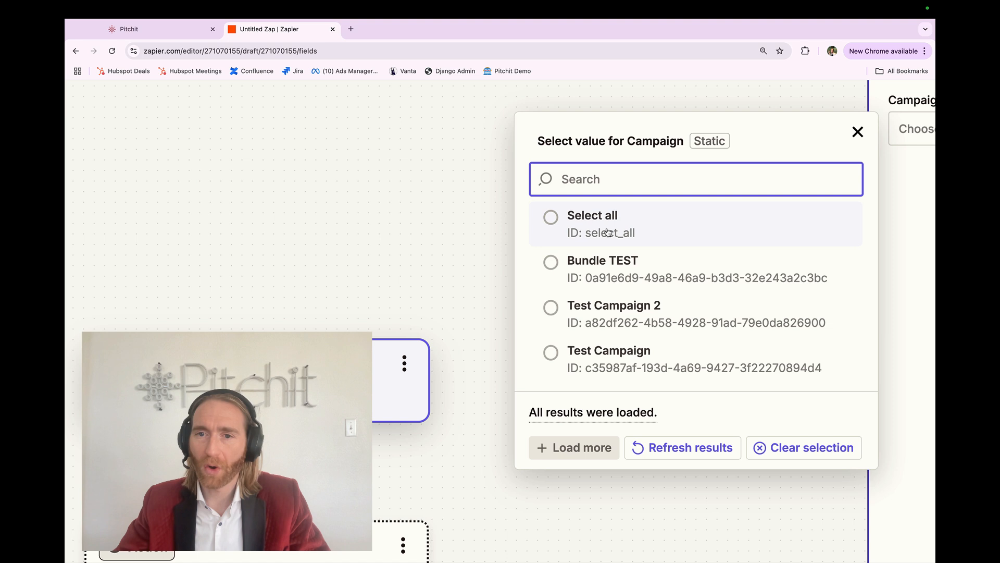
click(608, 232)
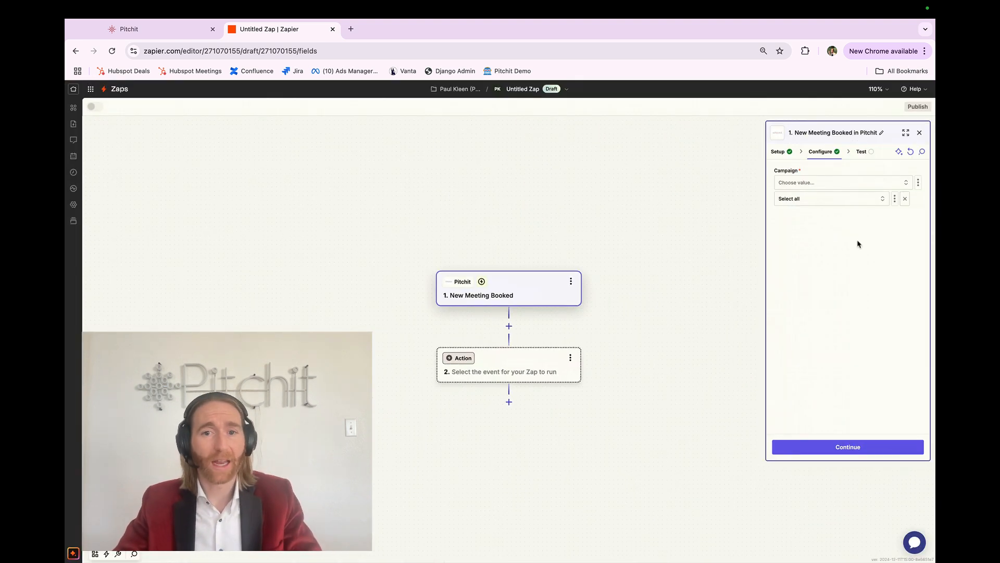
Begin creating a team group named Company X in Pitchit's Manage team groups, then cancel the dialog.
click(156, 31)
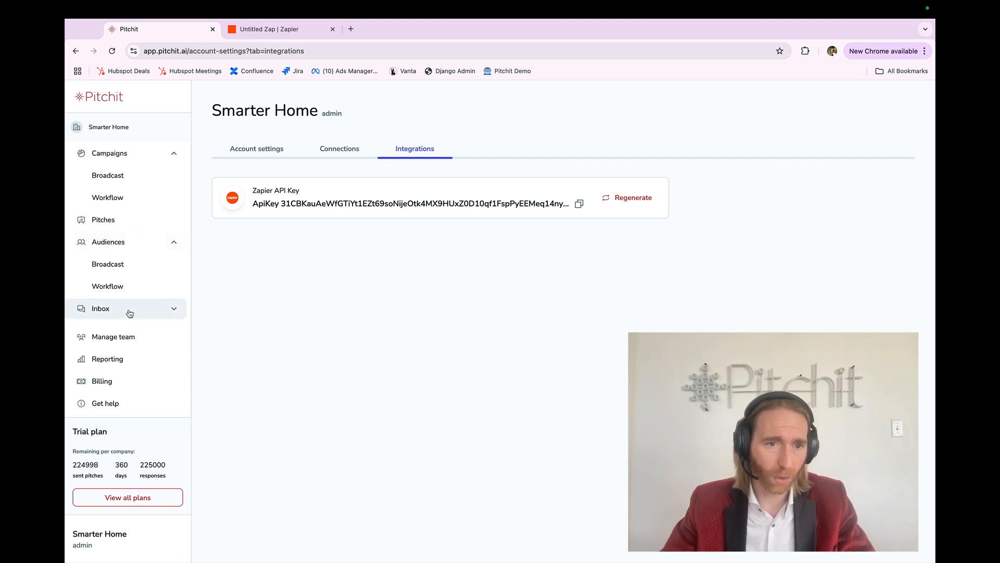
click(116, 336)
click(285, 151)
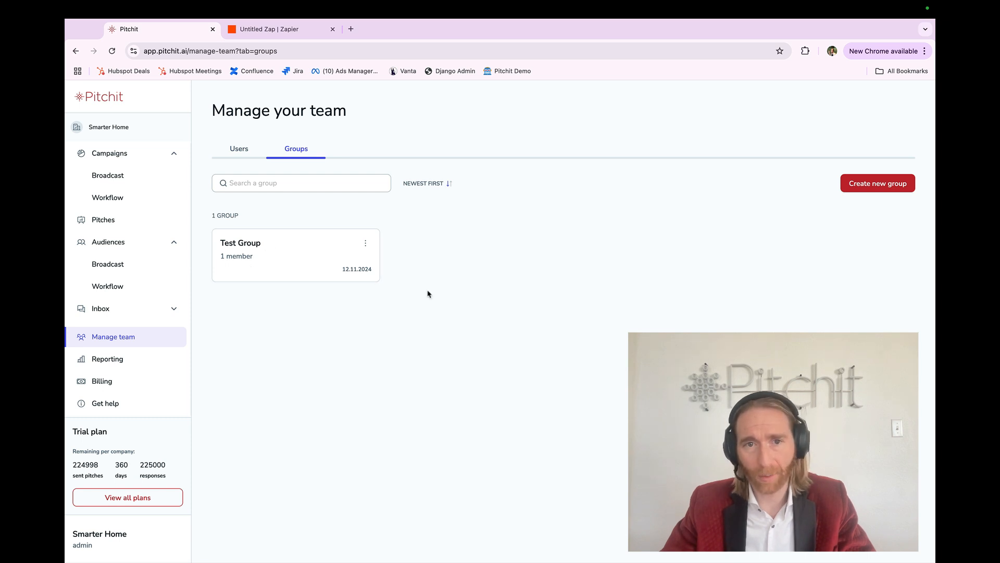
click(875, 185)
click(504, 187)
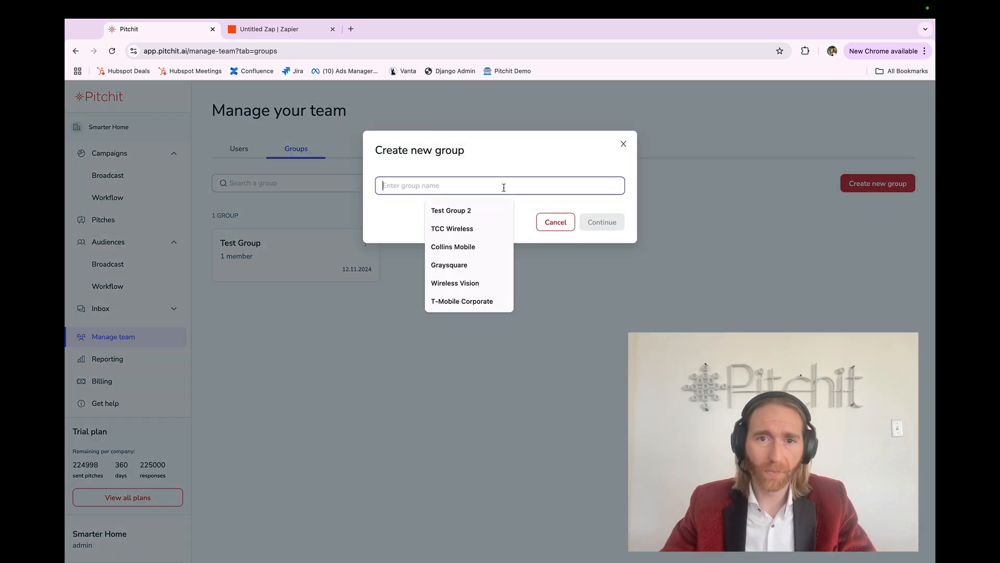
text(Compnay)
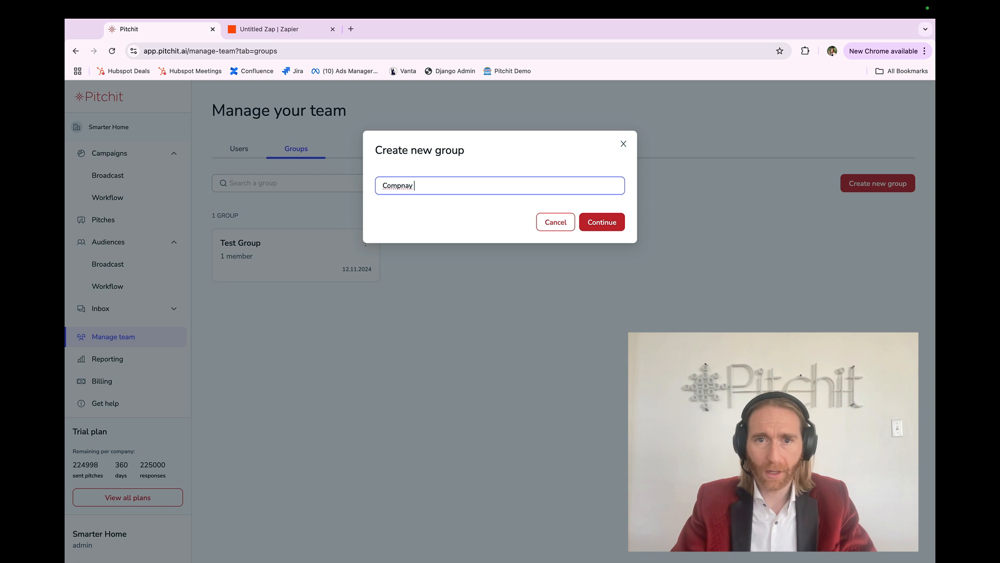
key(BackSpace)
text(any X)
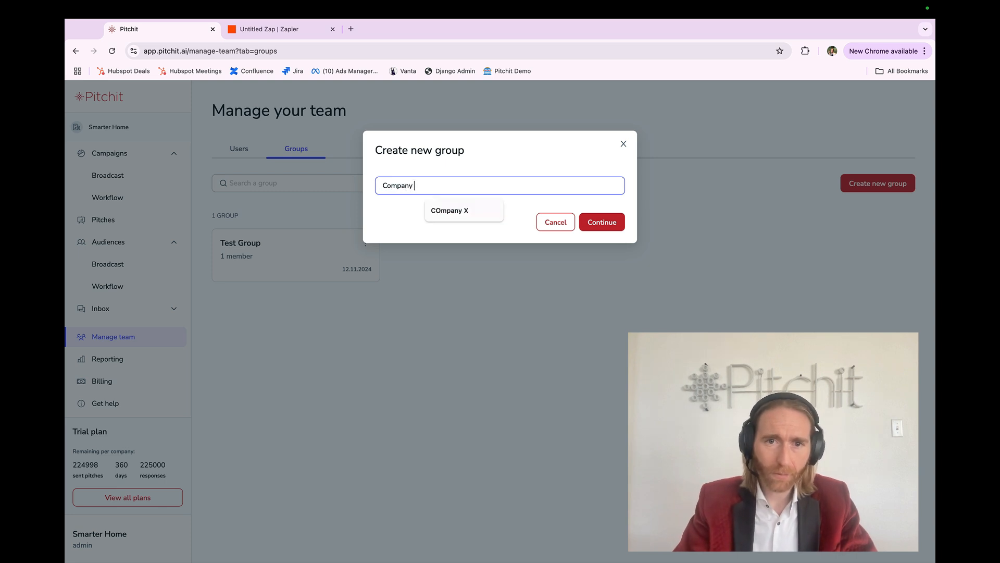
click(589, 219)
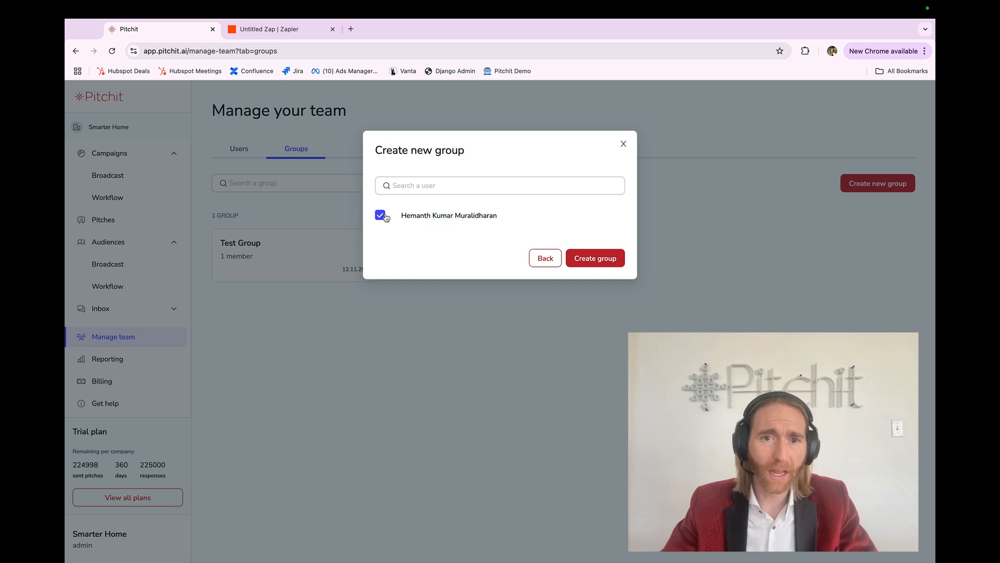
click(617, 151)
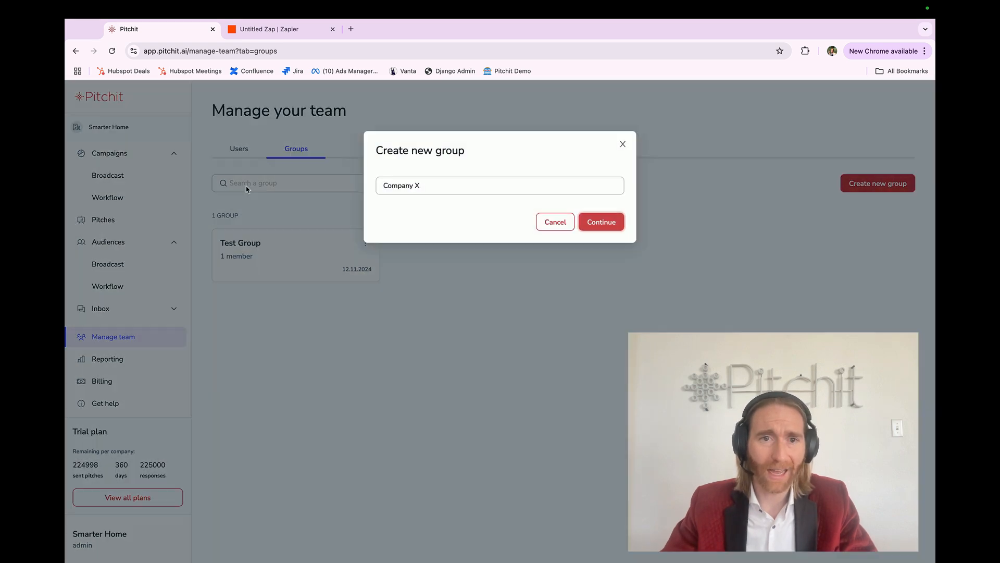
click(549, 221)
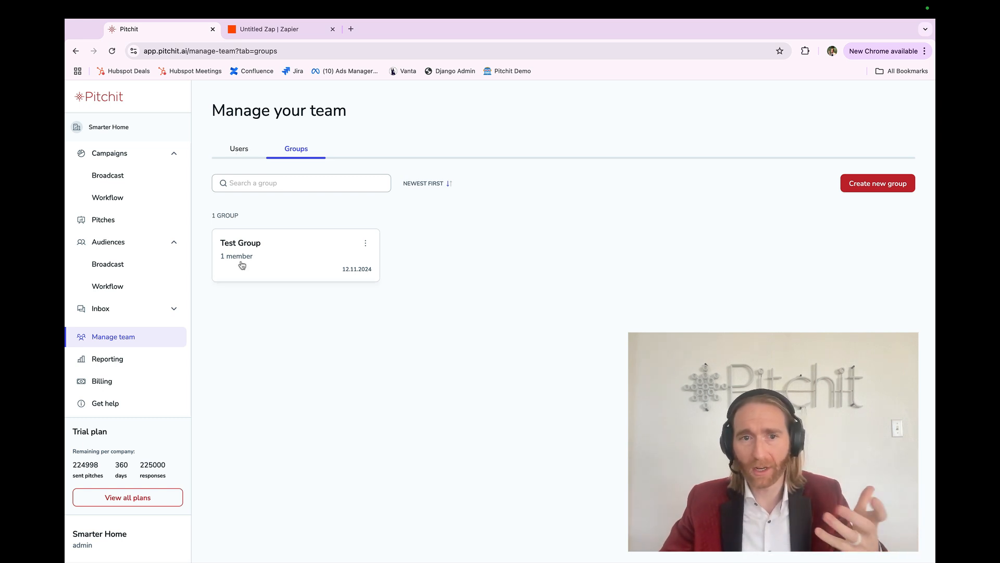
Review Pitchit's team users, groups and workflow campaigns, then return to the Zap editor.
click(239, 154)
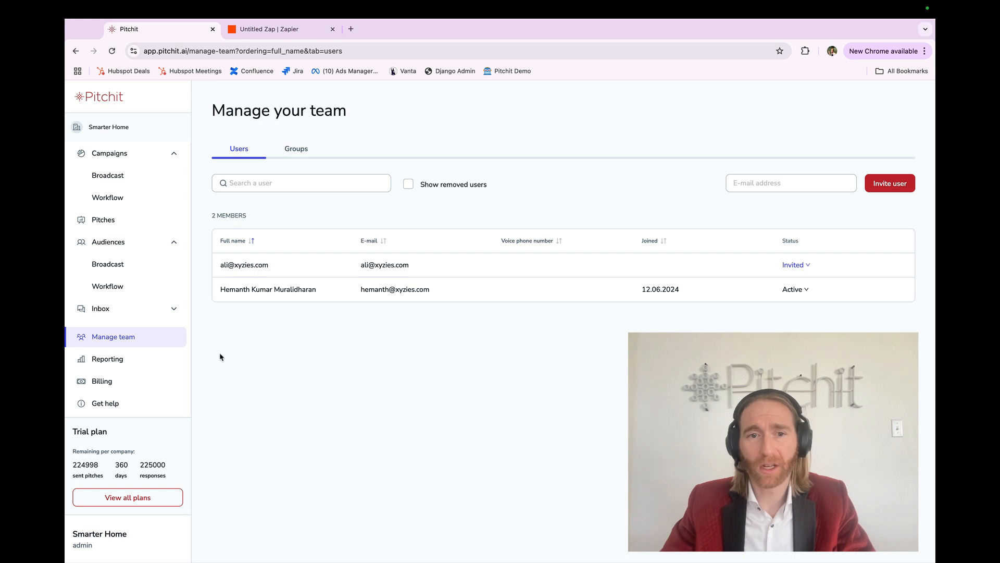
click(280, 157)
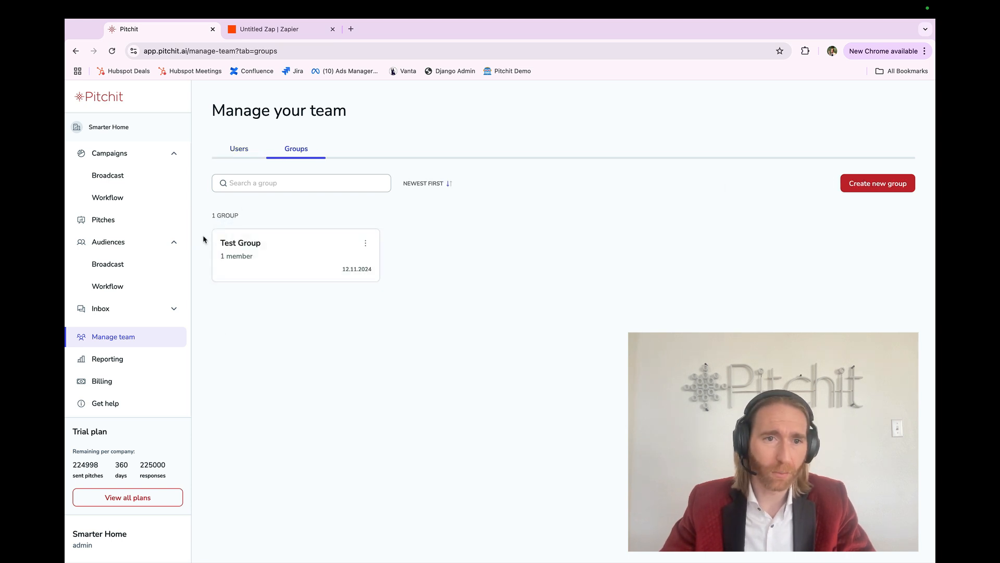
click(123, 201)
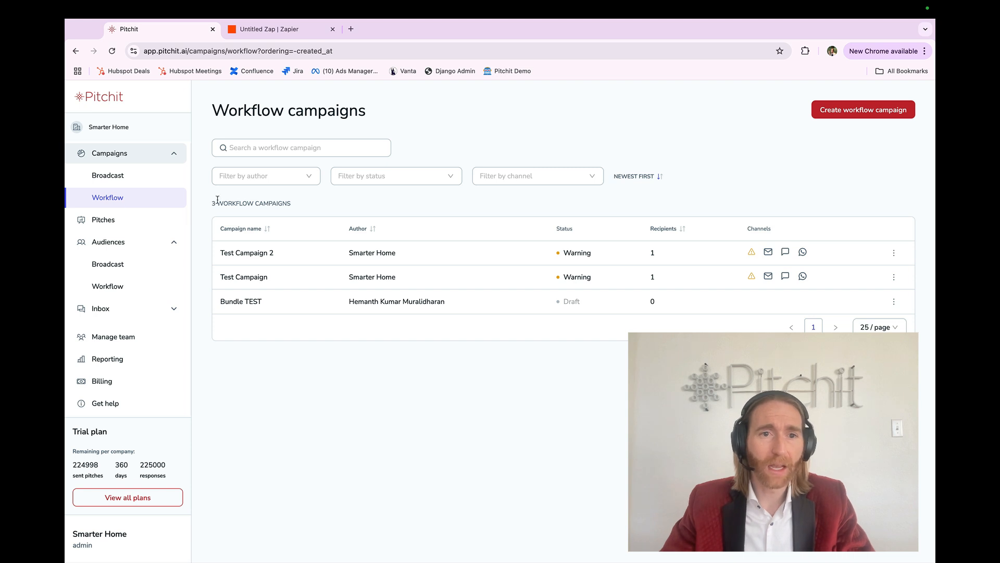
triple_click(217, 203)
click(217, 203)
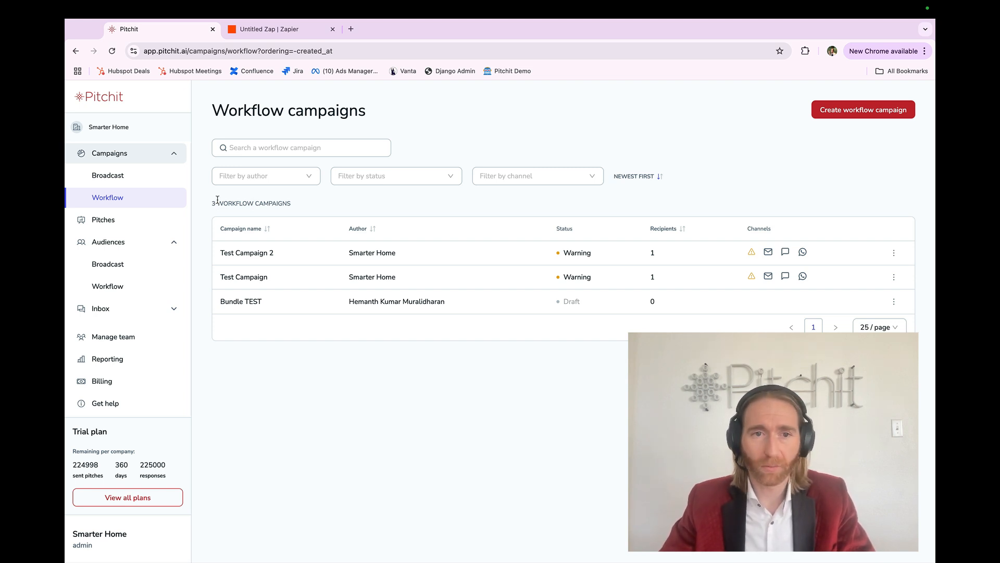
click(282, 29)
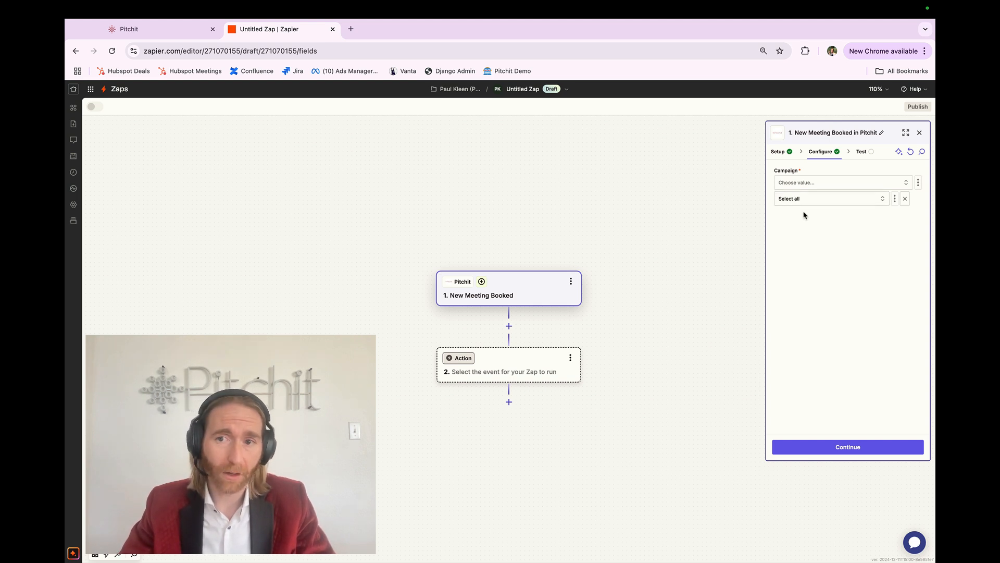
Reopen the Campaign value list and continue to the trigger's test stage.
click(816, 451)
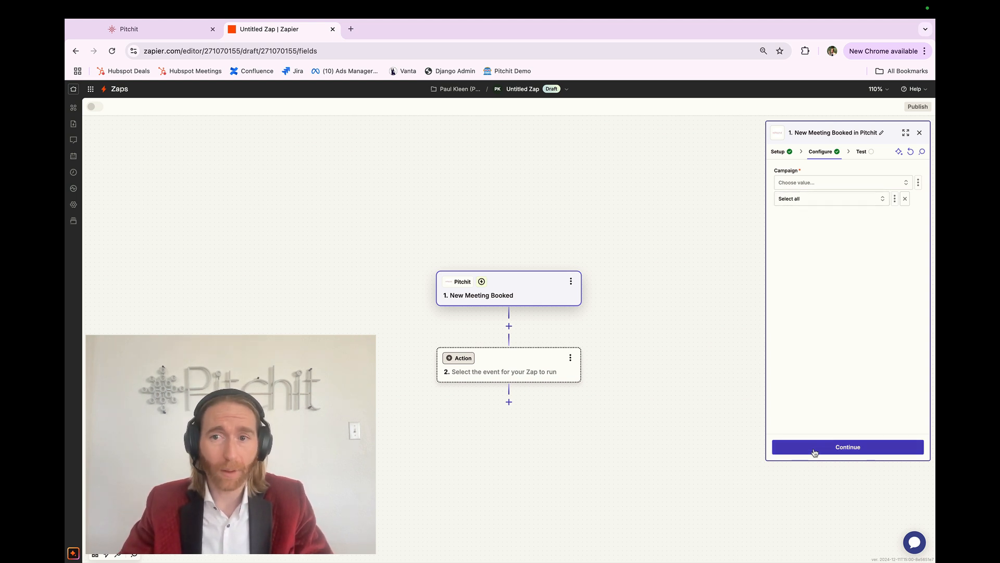
click(841, 200)
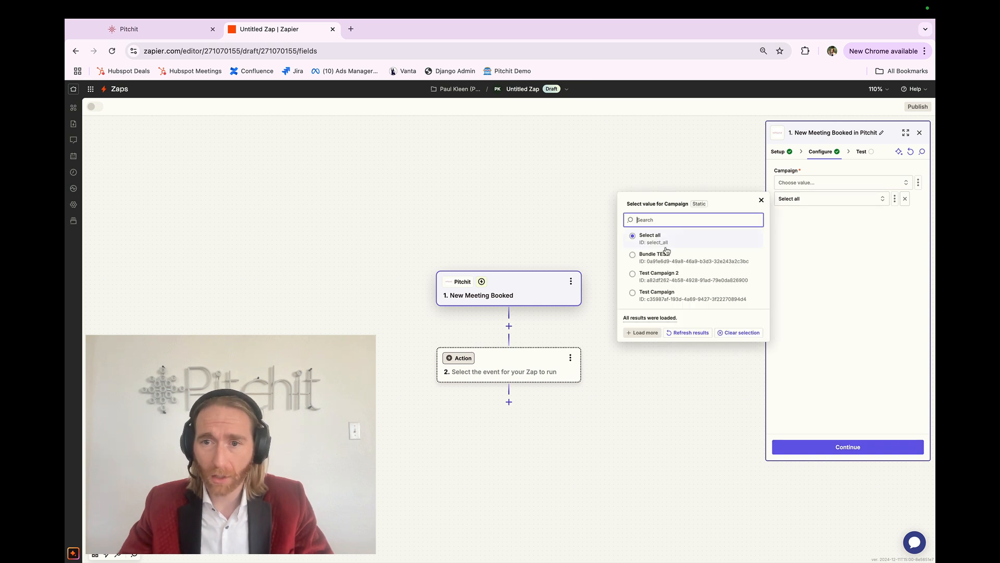
click(830, 281)
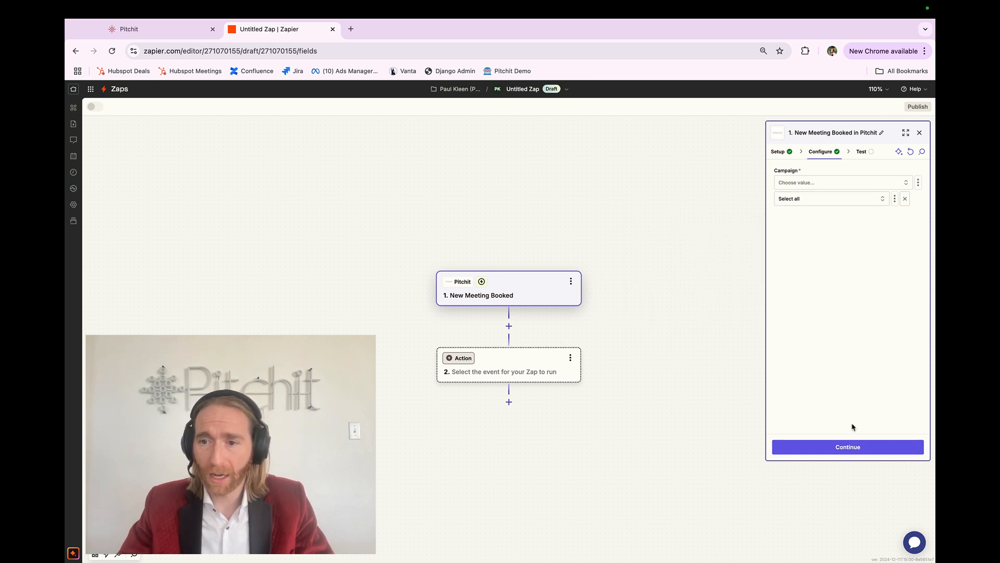
click(838, 446)
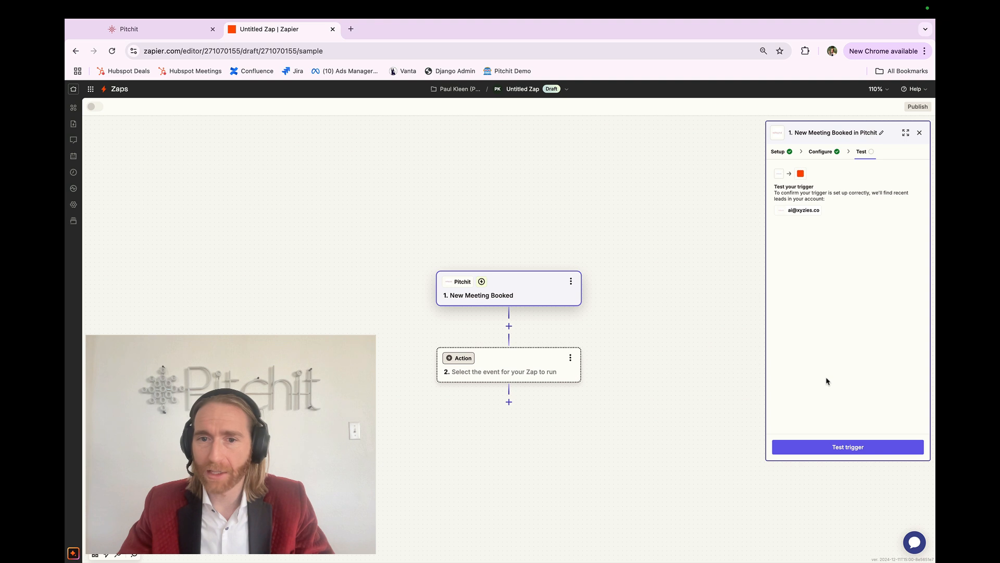
Test the trigger and continue with the selected Lead B sample record.
click(840, 448)
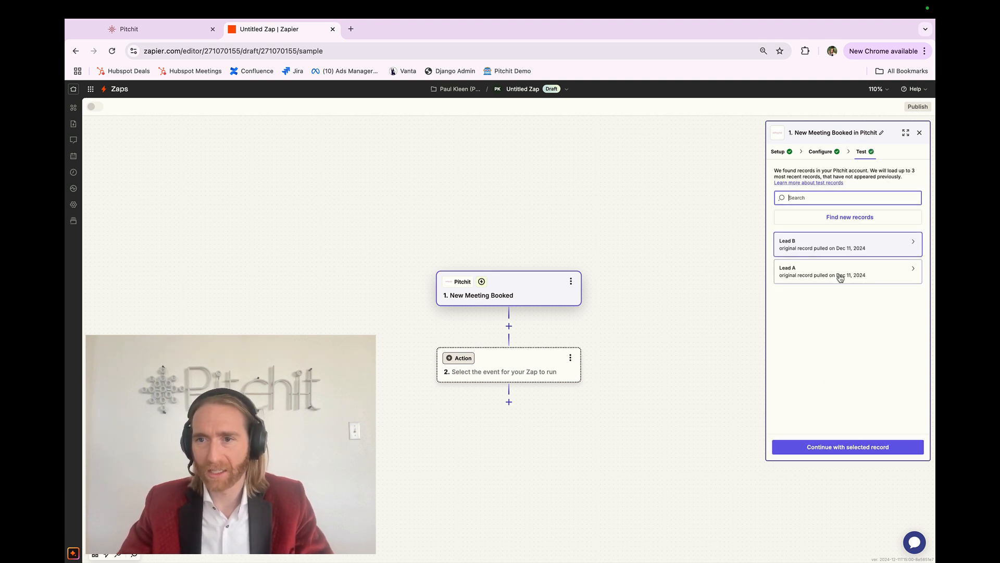
mouse_move(832, 249)
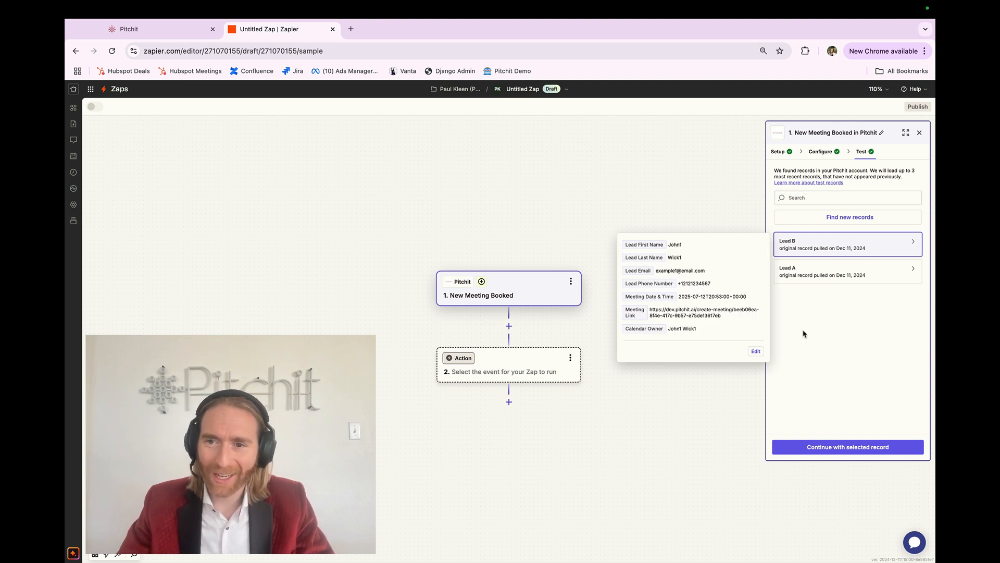
click(831, 447)
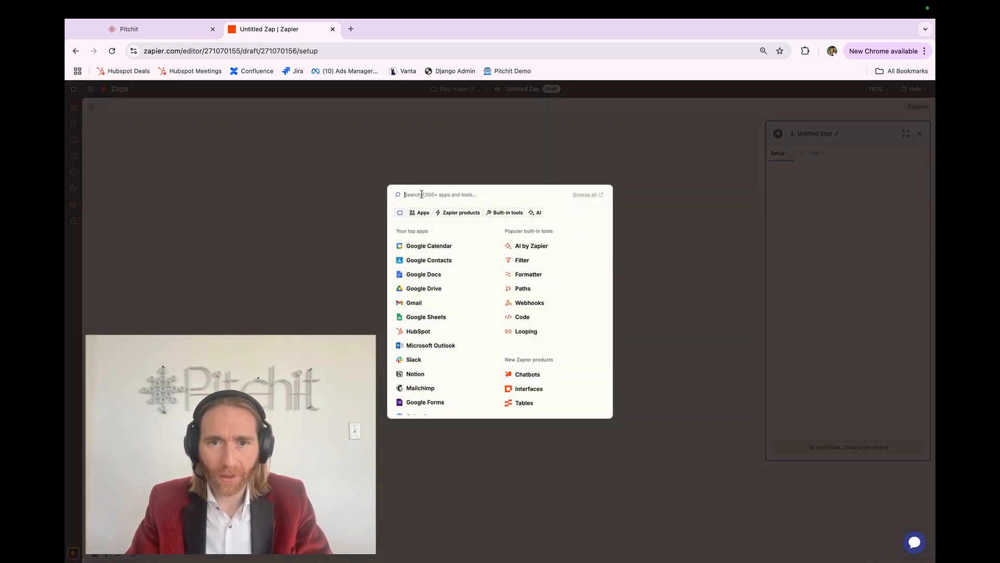
Search the app list for LeadConnector and choose it as the action app.
text(goh)
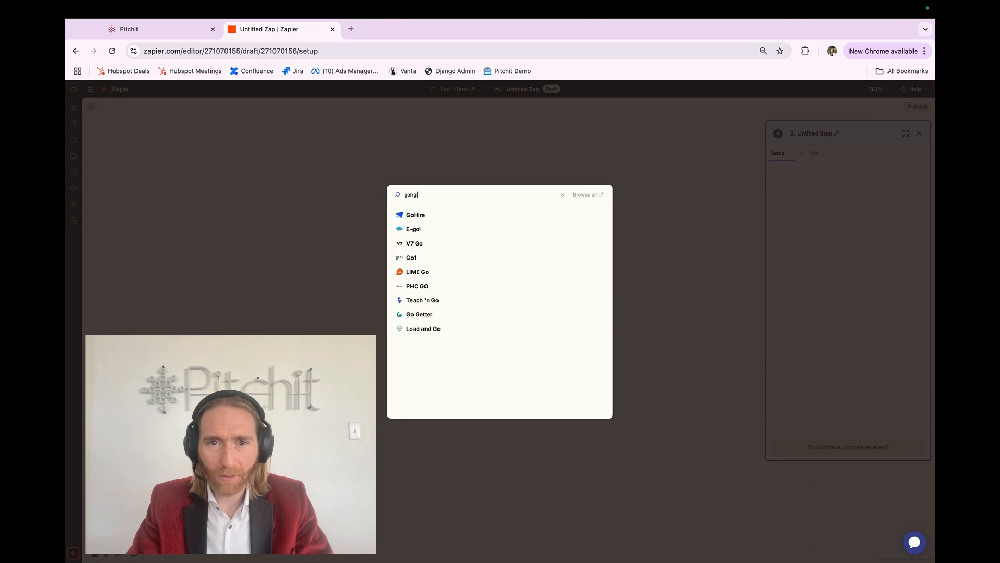
text(igh)
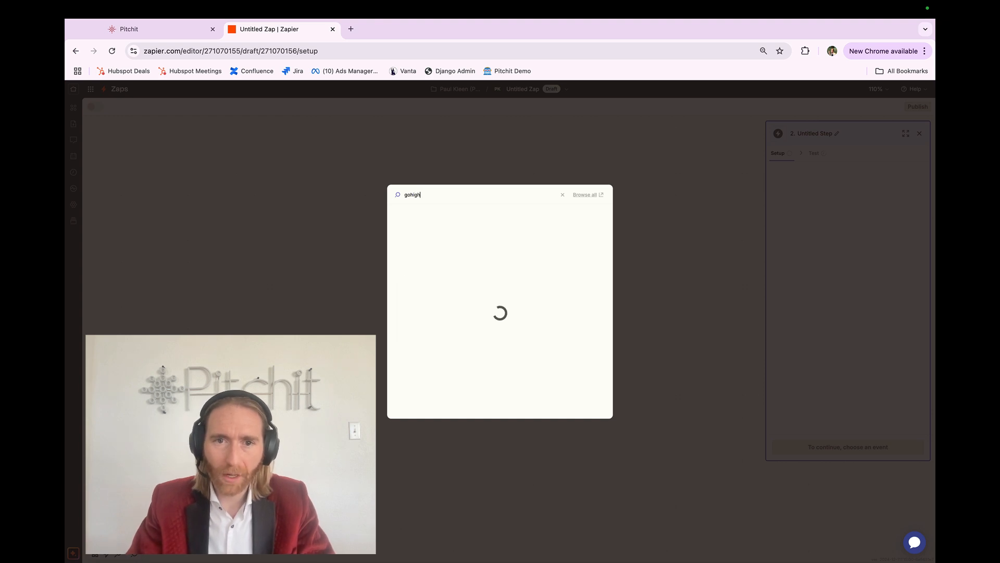
key(BackSpace)
key(BackSpace)
key(BackSpace)
key(BackSpace)
key(BackSpace)
key(BackSpace)
text(leadconne)
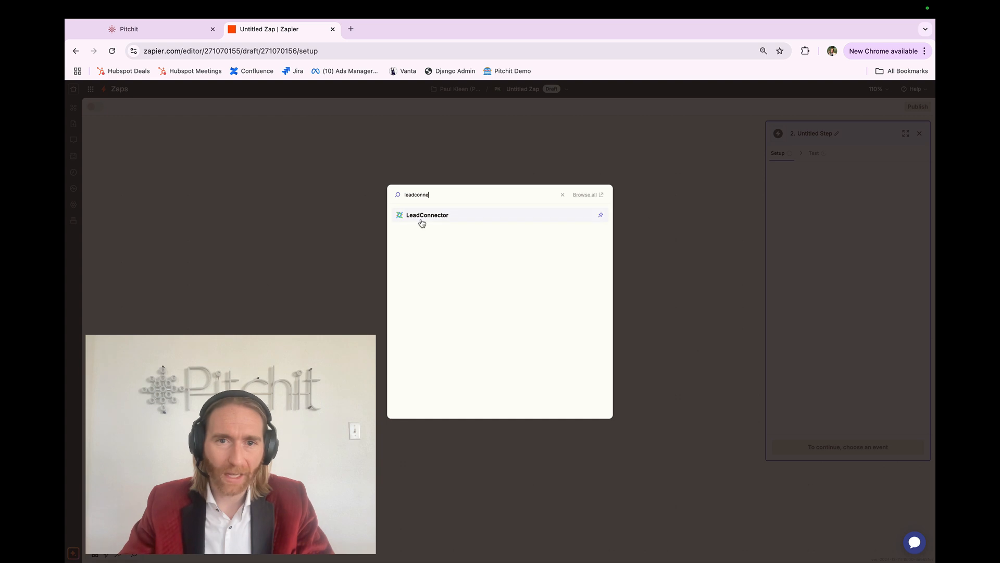
click(422, 222)
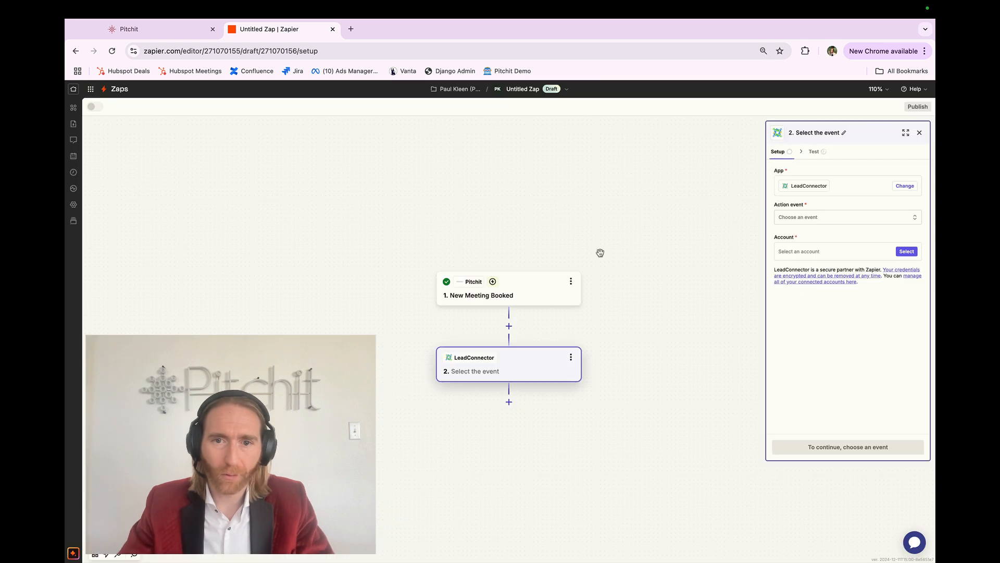
Set the action event to Add/Update Opportunity.
click(802, 217)
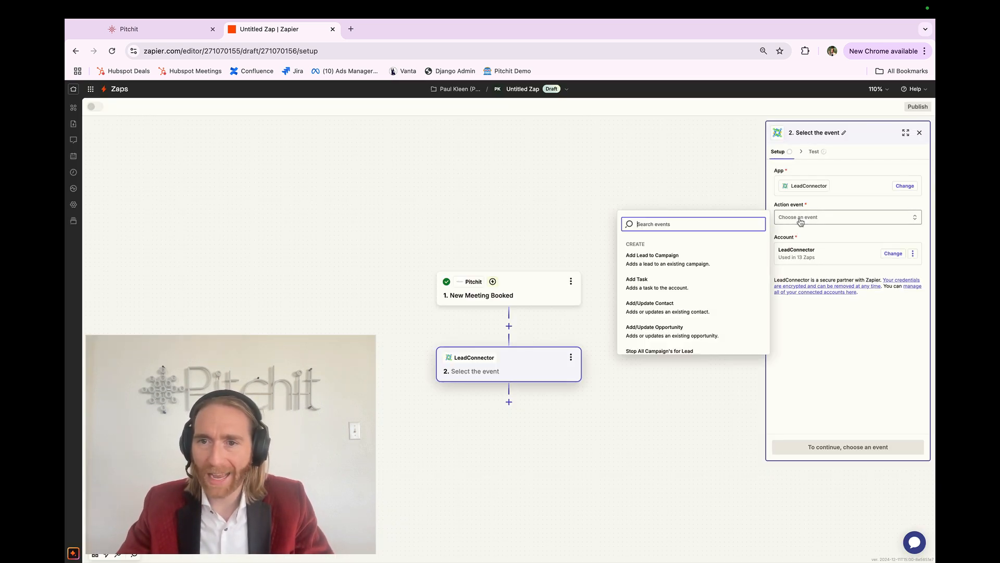
scroll(690, 259, down, 1)
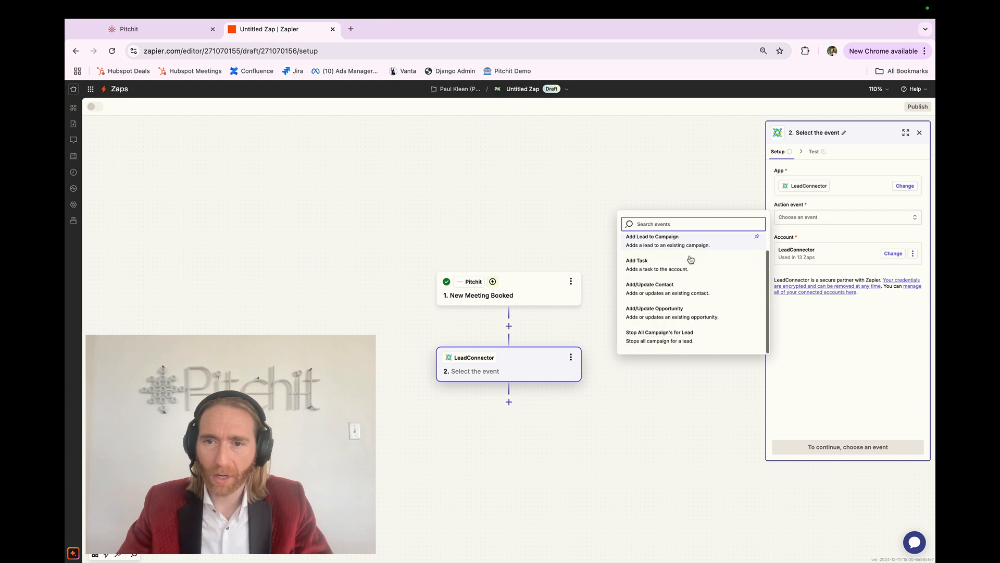
click(679, 311)
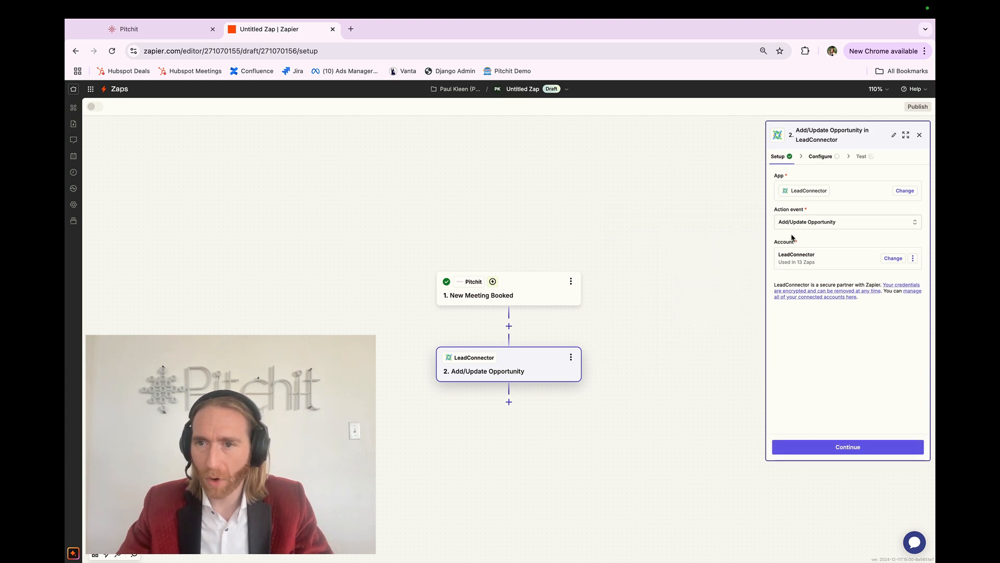
Start connecting a new LeadConnector account through its API key form.
click(809, 262)
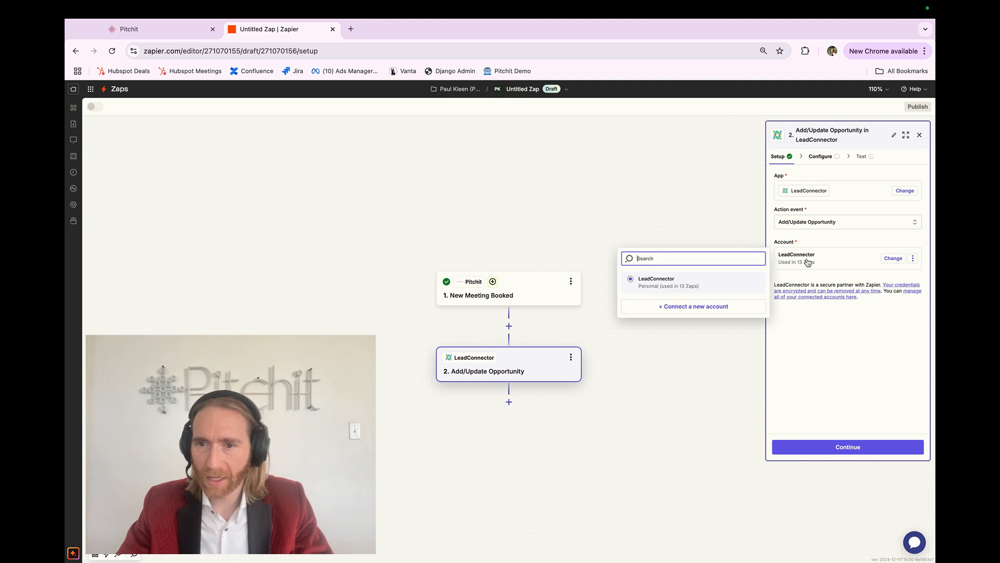
click(699, 308)
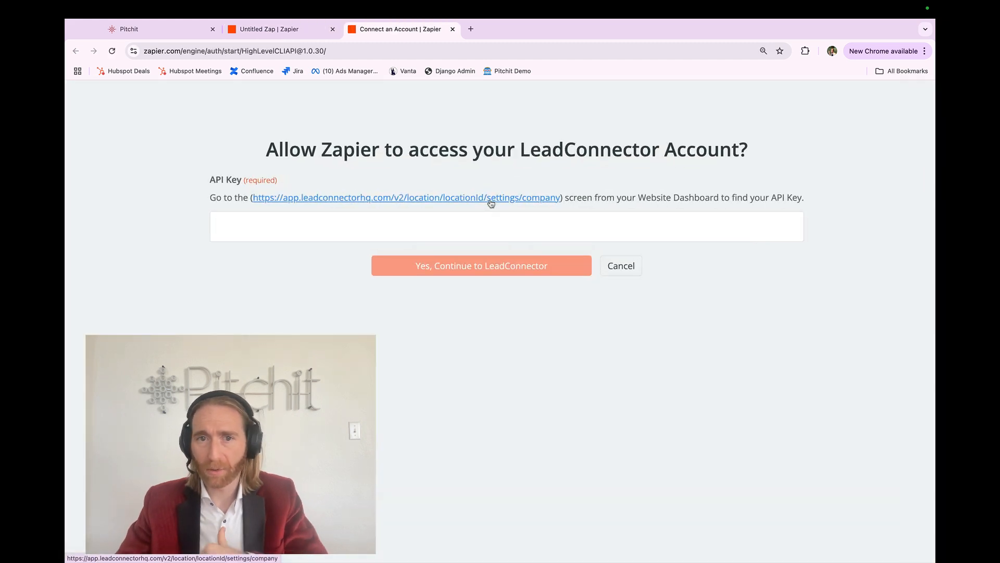
click(442, 218)
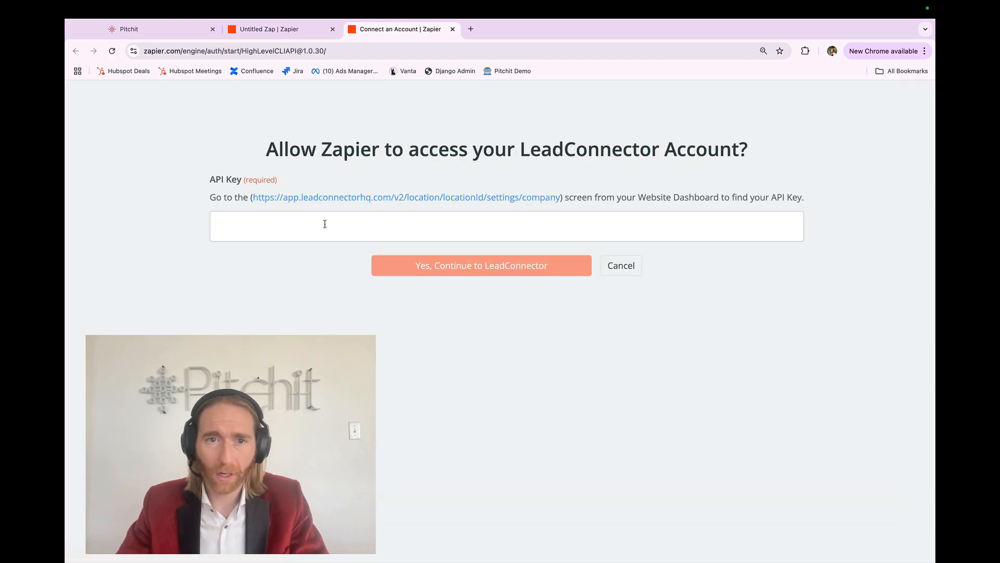
click(347, 218)
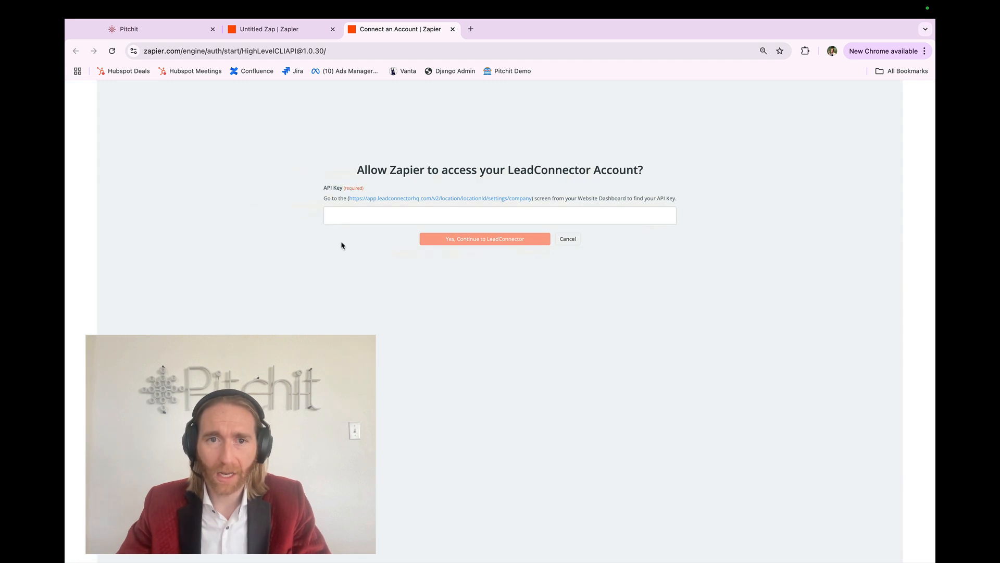
Switch to LeadConnector and open the agency's API Keys settings.
key(ctrl+Right)
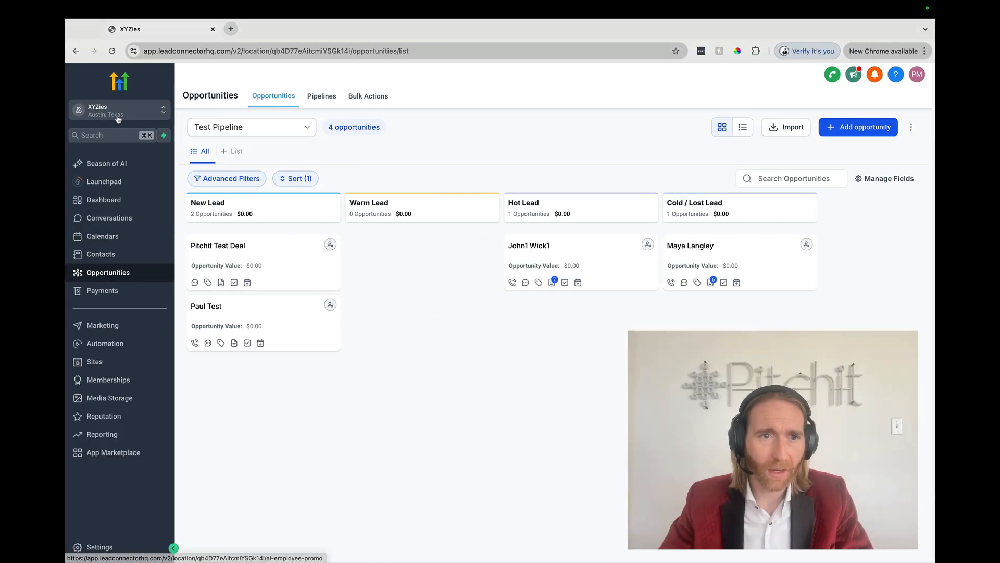
click(119, 119)
click(225, 139)
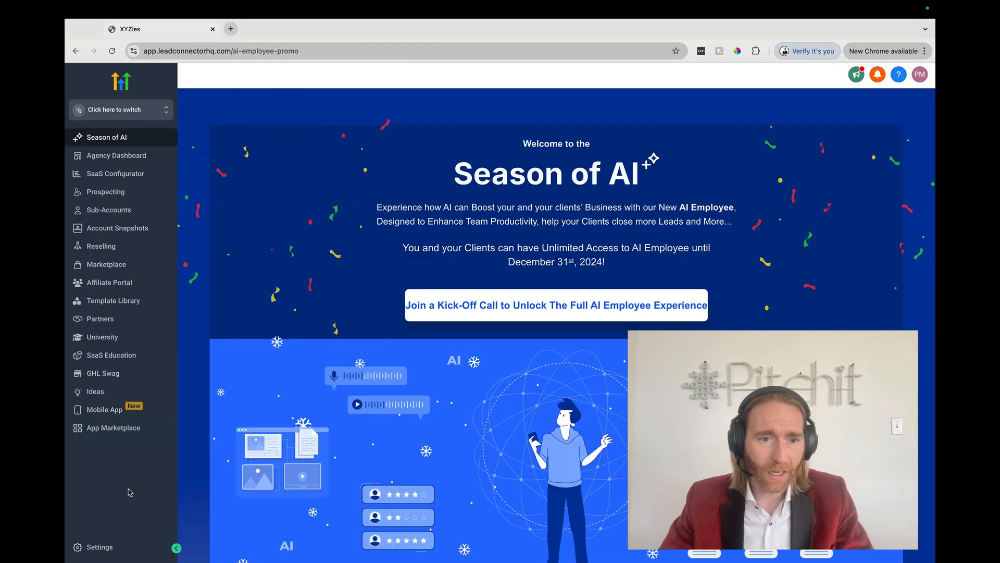
click(99, 547)
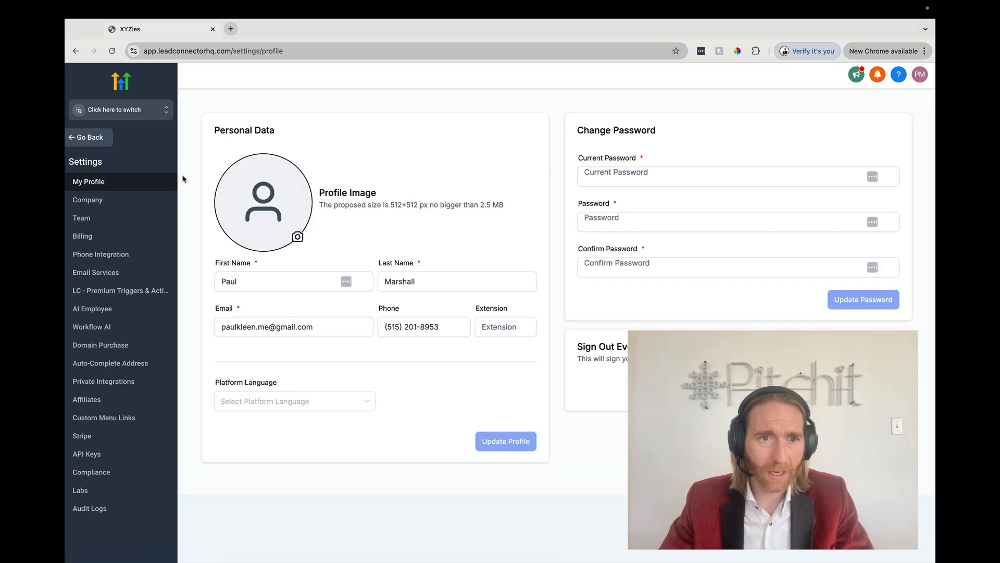
click(87, 454)
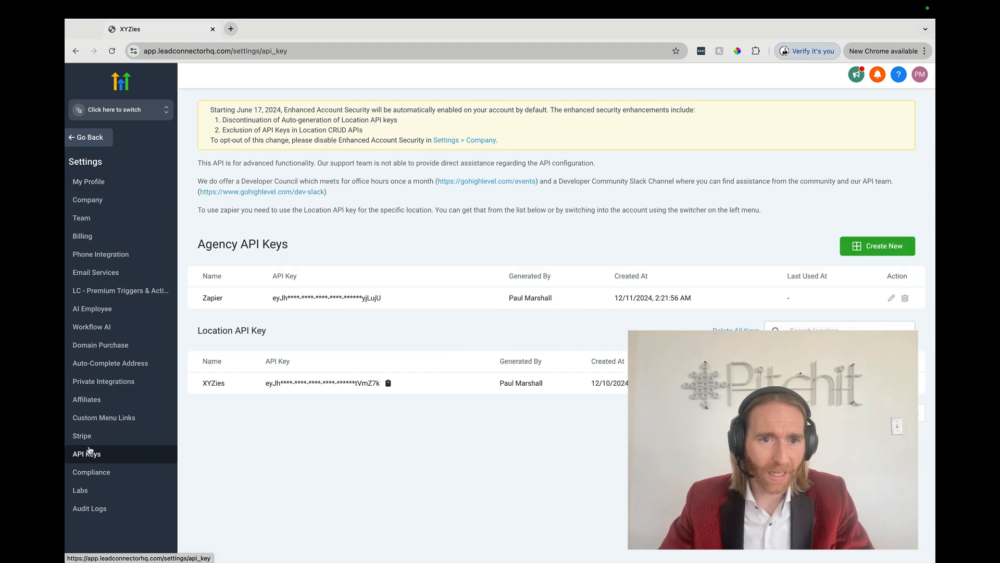
Select the Zapier agency API key and compare it with the Zapier connection form.
scroll(311, 293, up, 5)
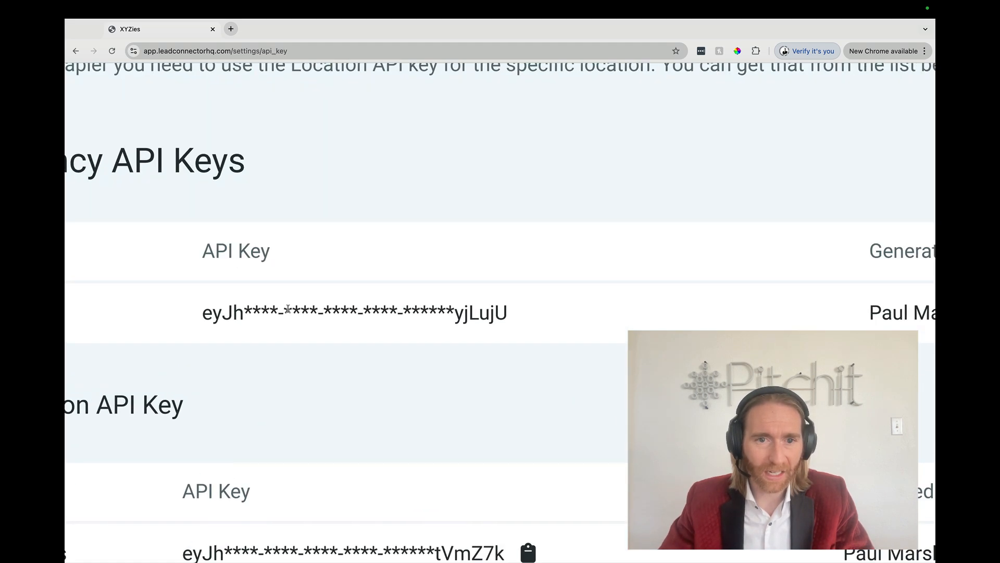
triple_click(287, 309)
key(ctrl+Left)
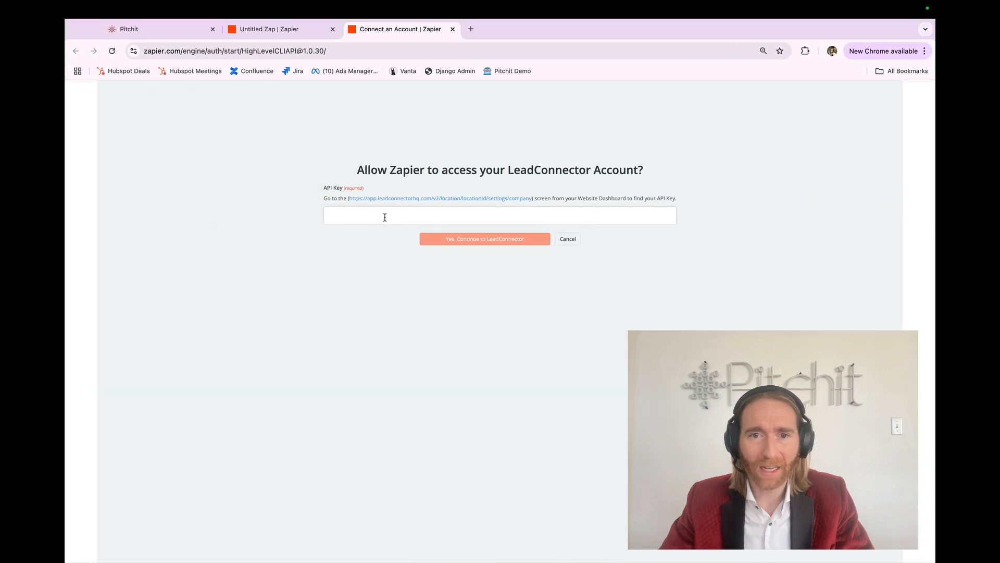
key(ctrl+Right)
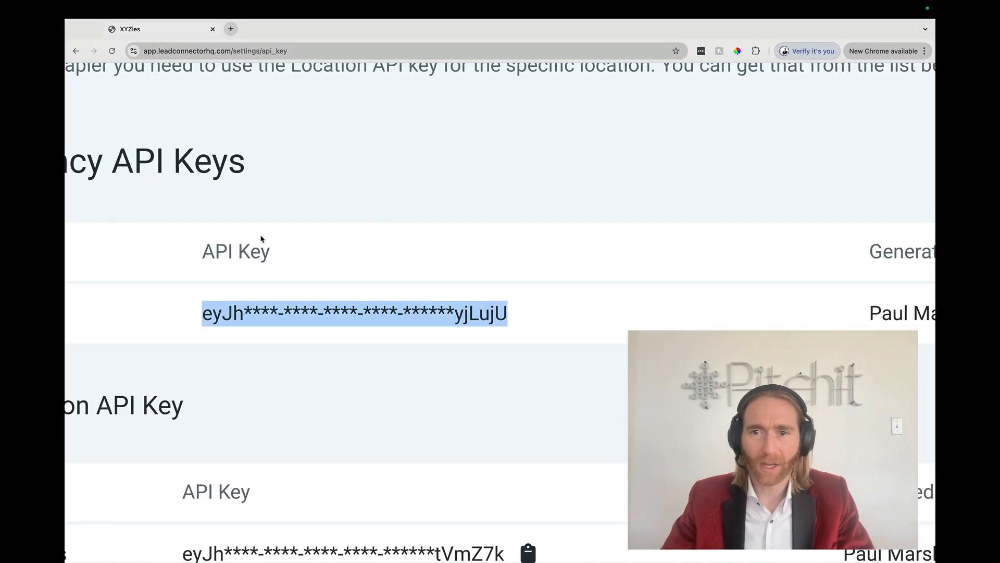
scroll(262, 240, down, 5)
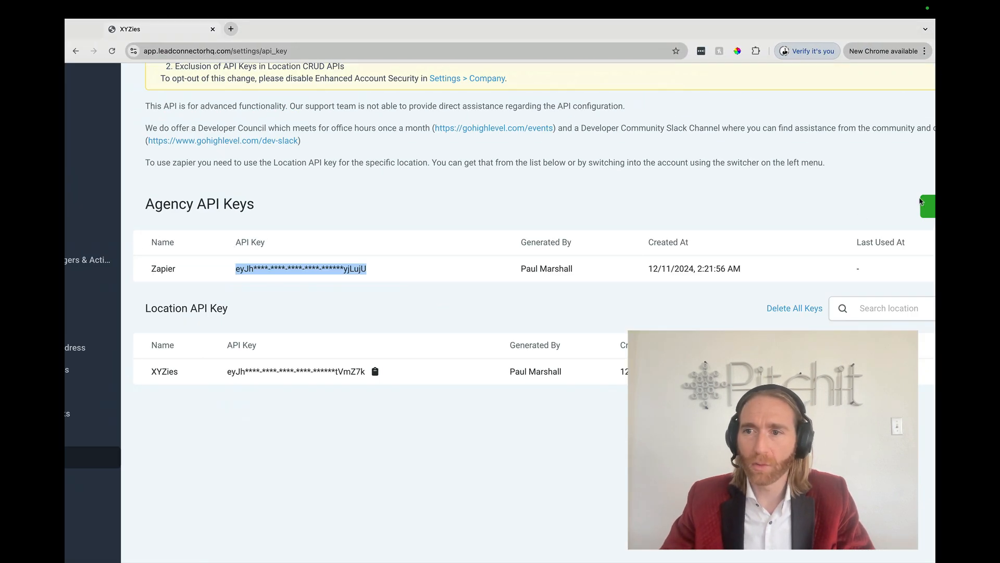
scroll(386, 242, down, 5)
click(381, 244)
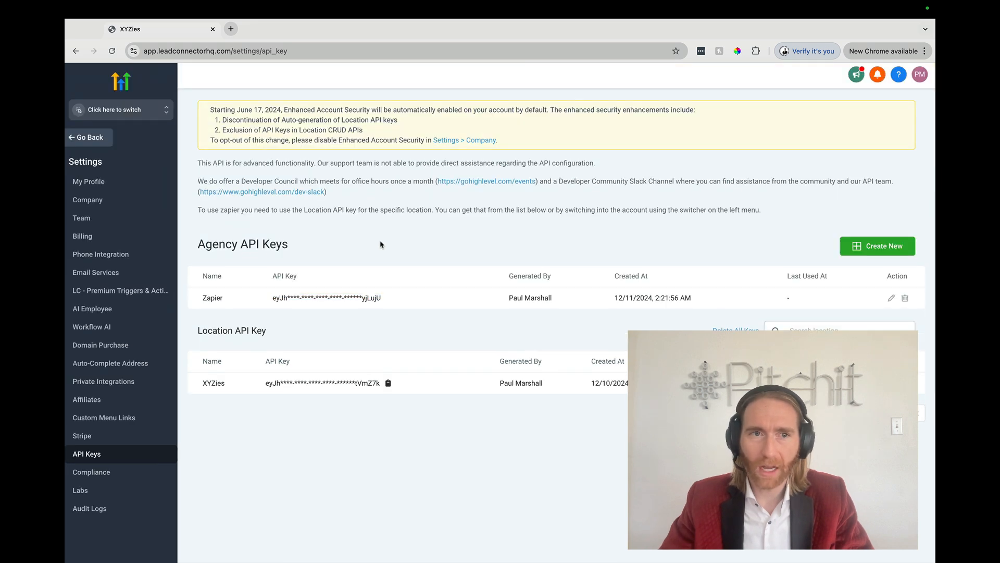
Switch to the XYZies sub-account and copy its API key from the Business Profile settings.
click(138, 111)
click(215, 212)
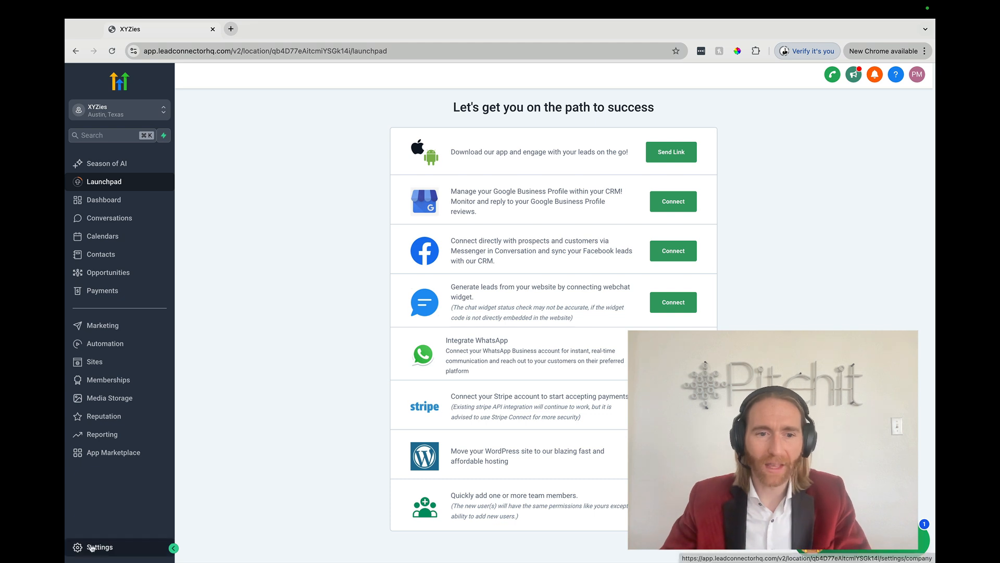
click(91, 547)
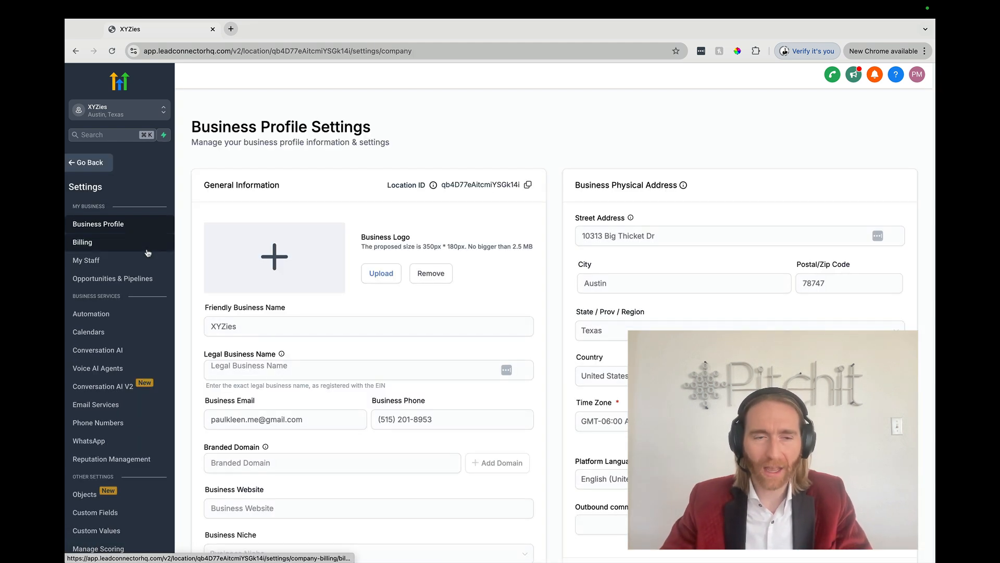
scroll(105, 343, down, 1)
scroll(105, 343, down, 5)
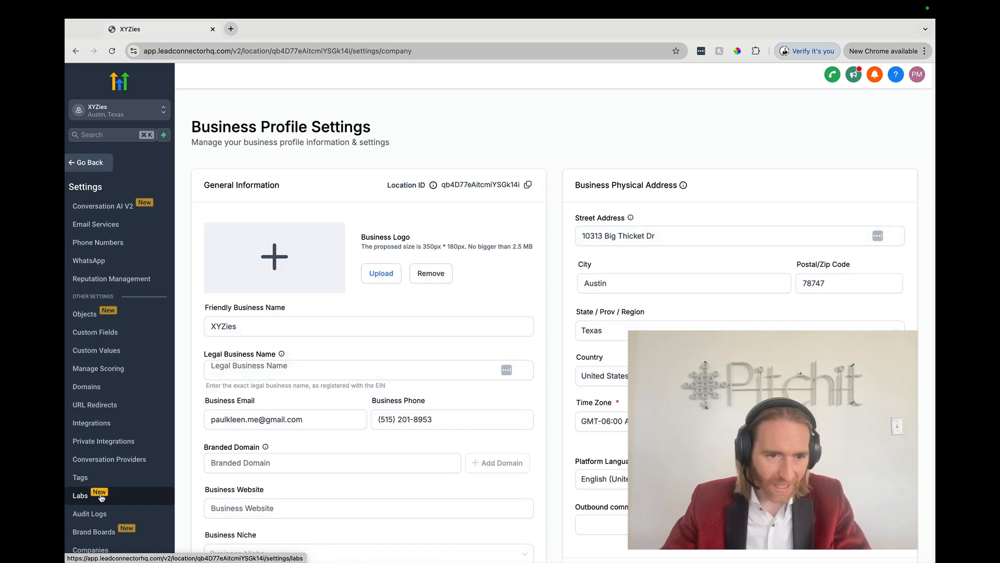
scroll(107, 342, up, 6)
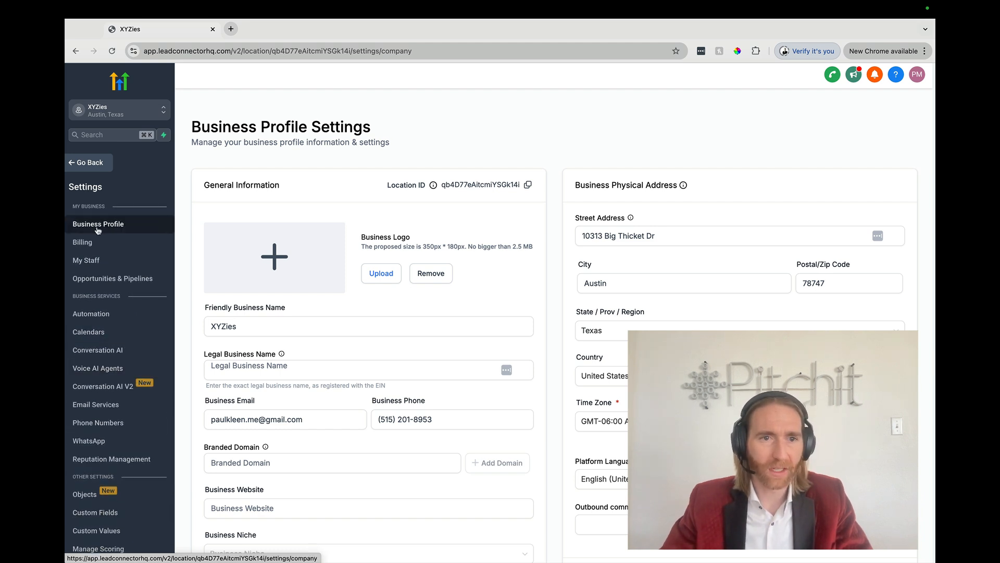
scroll(296, 312, down, 5)
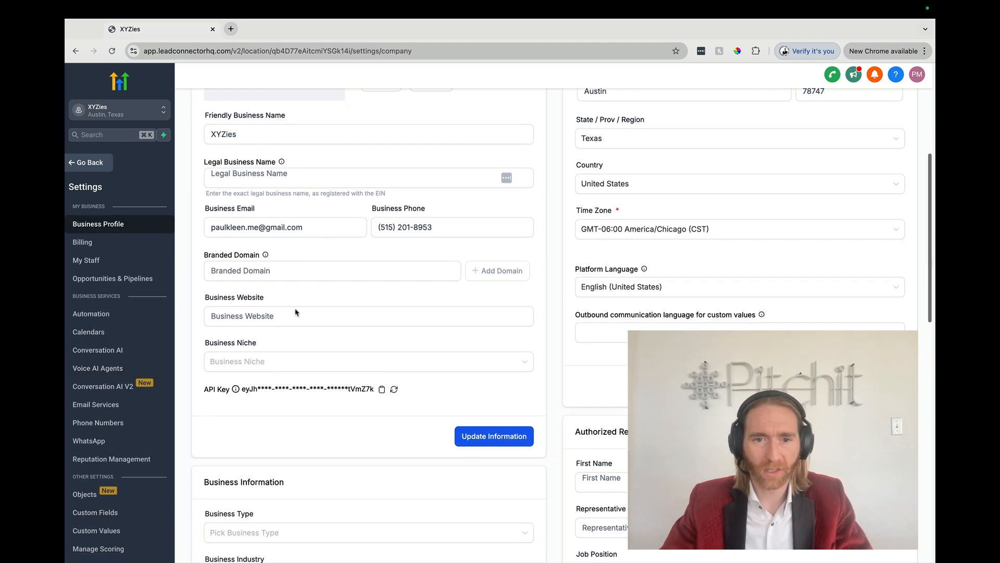
click(382, 389)
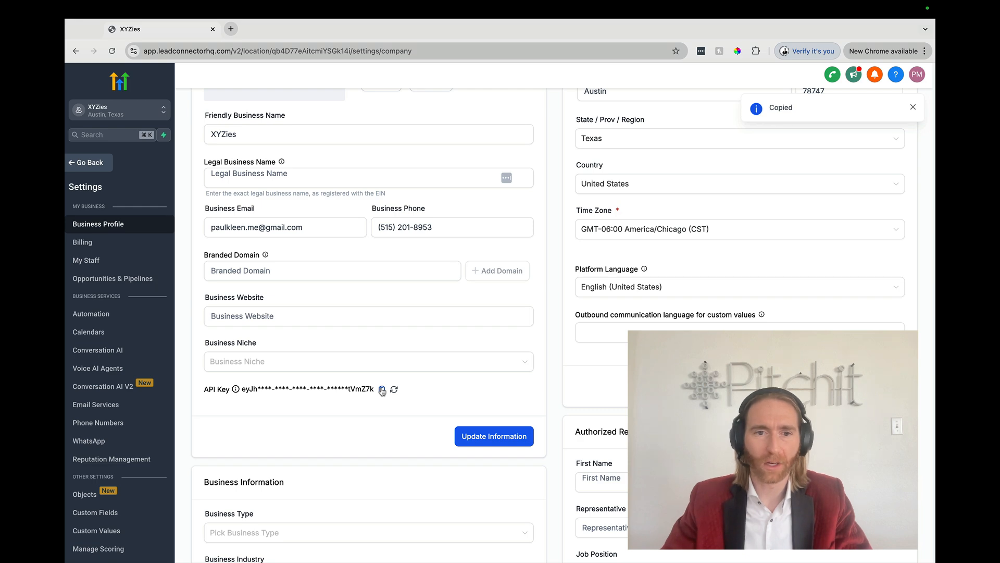
Return to the Zap editor and continue the action setup with the existing LeadConnector account.
key(ctrl+Left)
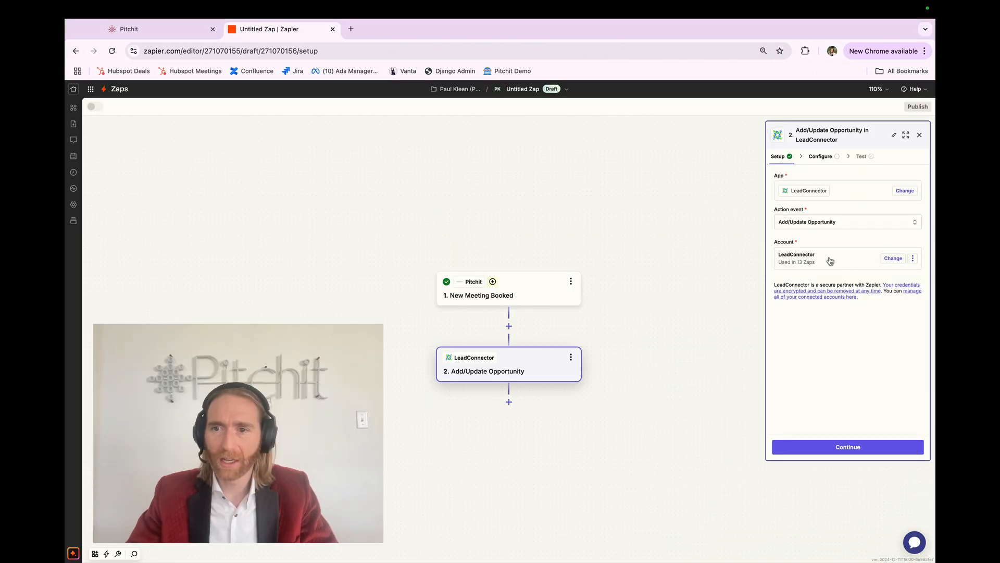
click(829, 449)
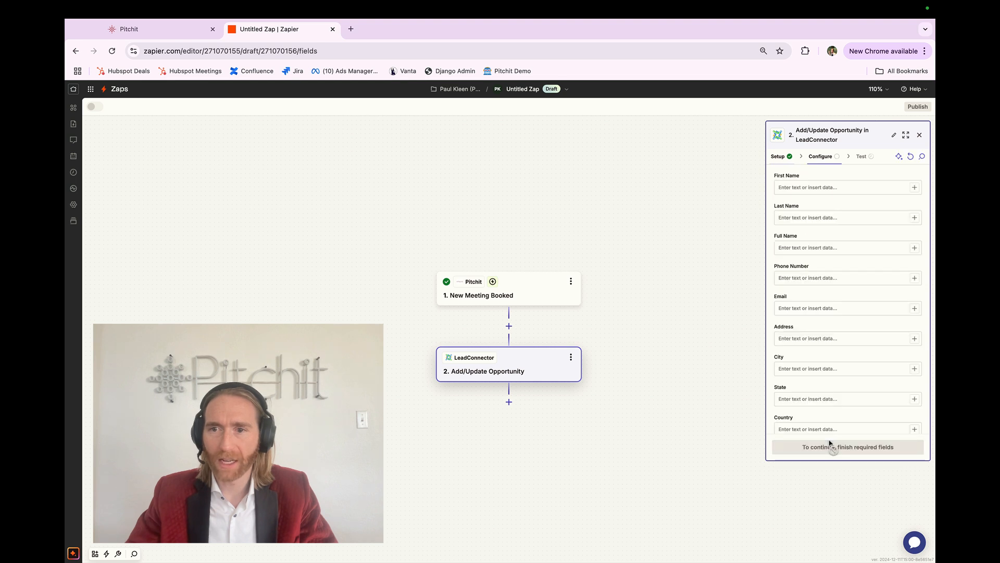
Map First Name to Pitchit's Lead First Name and Last Name to Lead Last Name.
click(914, 188)
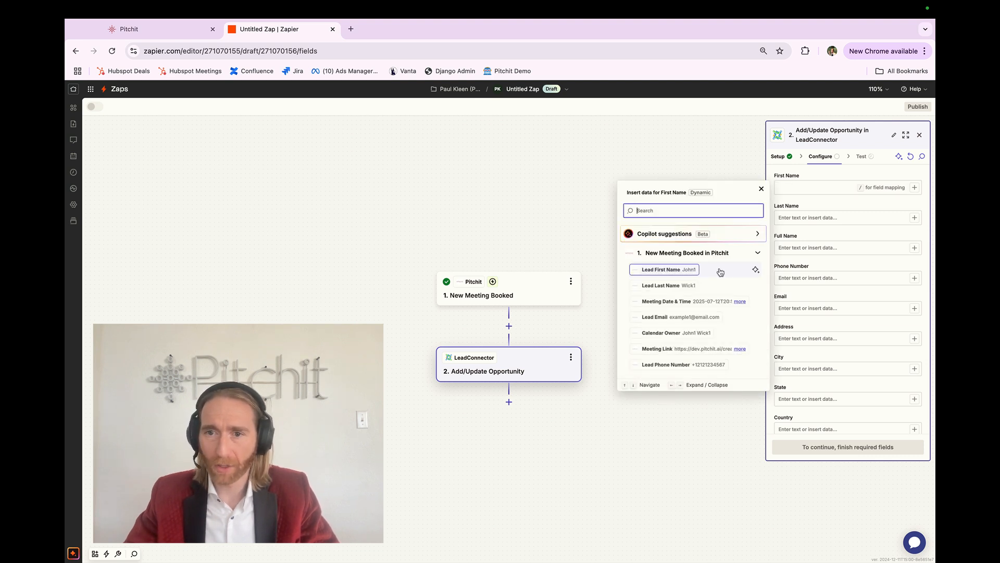
click(721, 270)
click(914, 218)
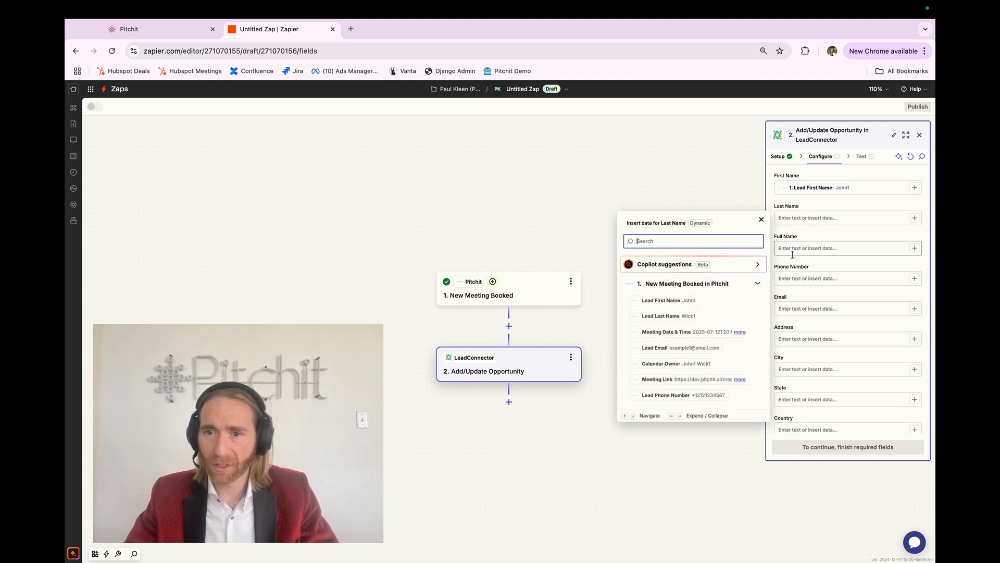
click(733, 315)
click(915, 248)
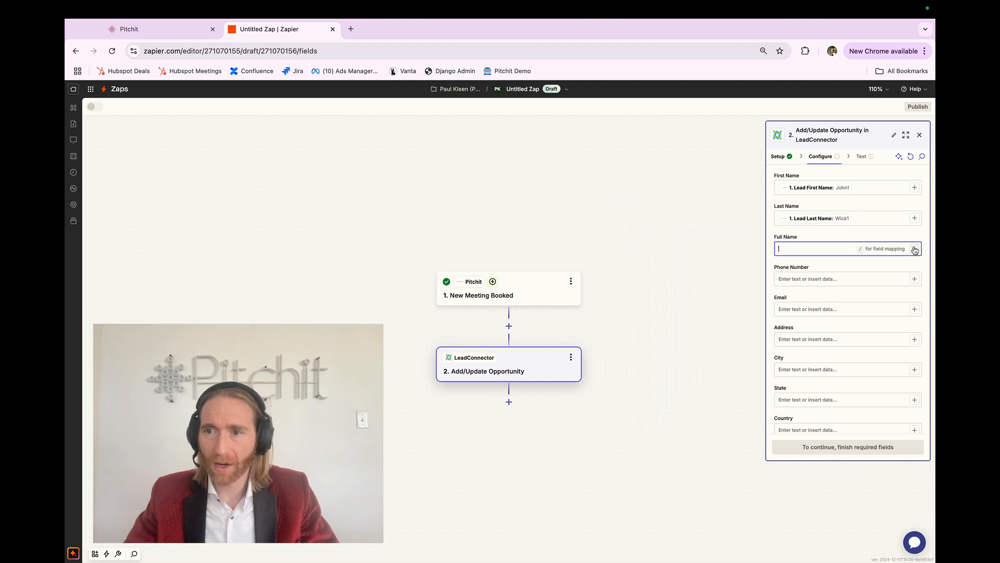
click(915, 249)
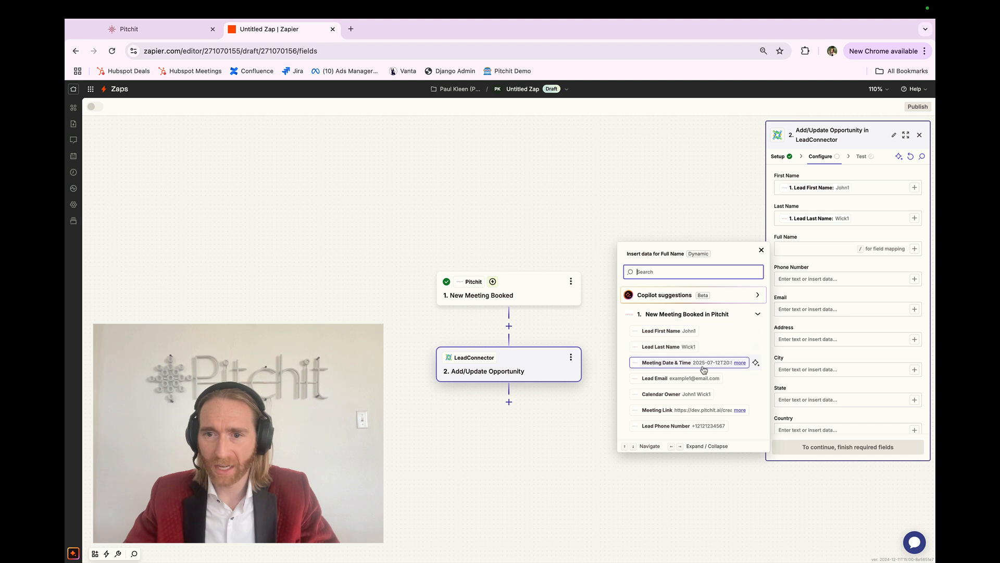
click(714, 332)
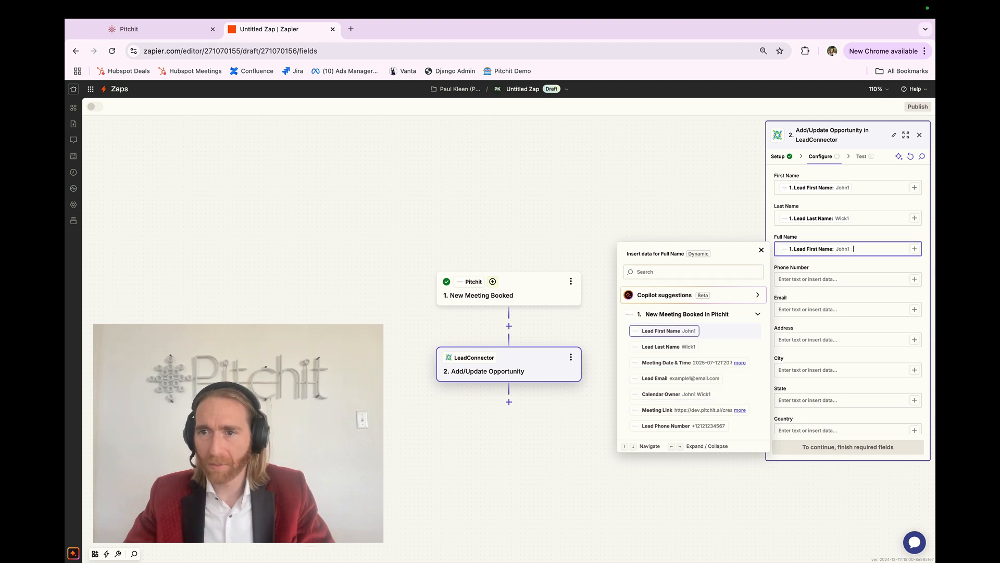
click(716, 349)
key(BackSpace)
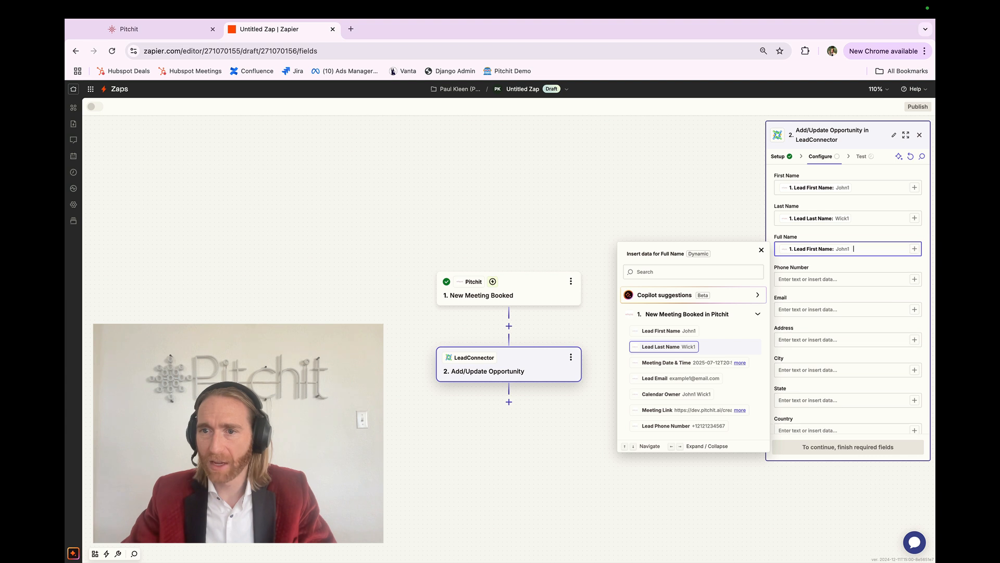
key(BackSpace)
click(843, 262)
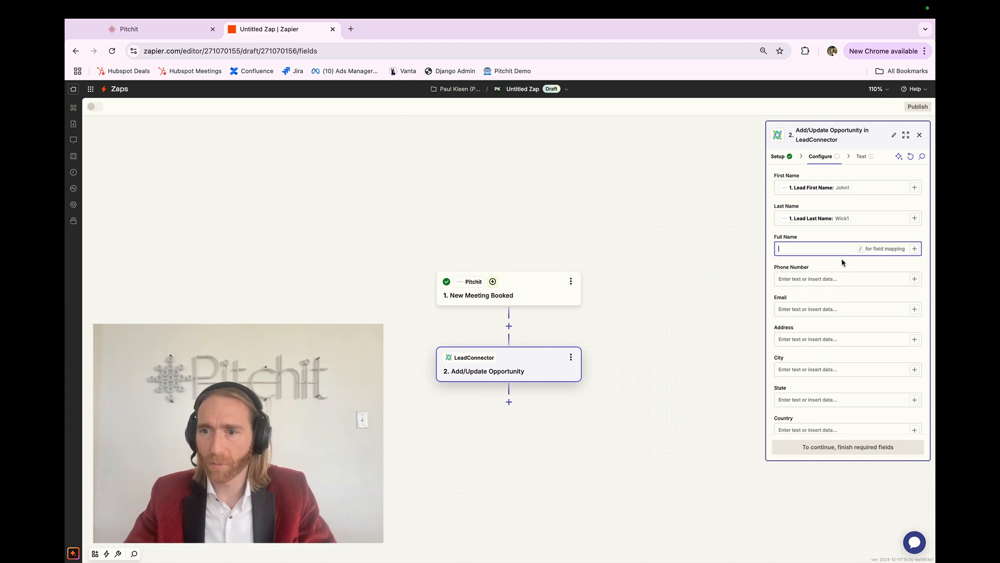
Map Phone Number to Pitchit's Lead Phone Number and Email to Lead Email.
click(915, 281)
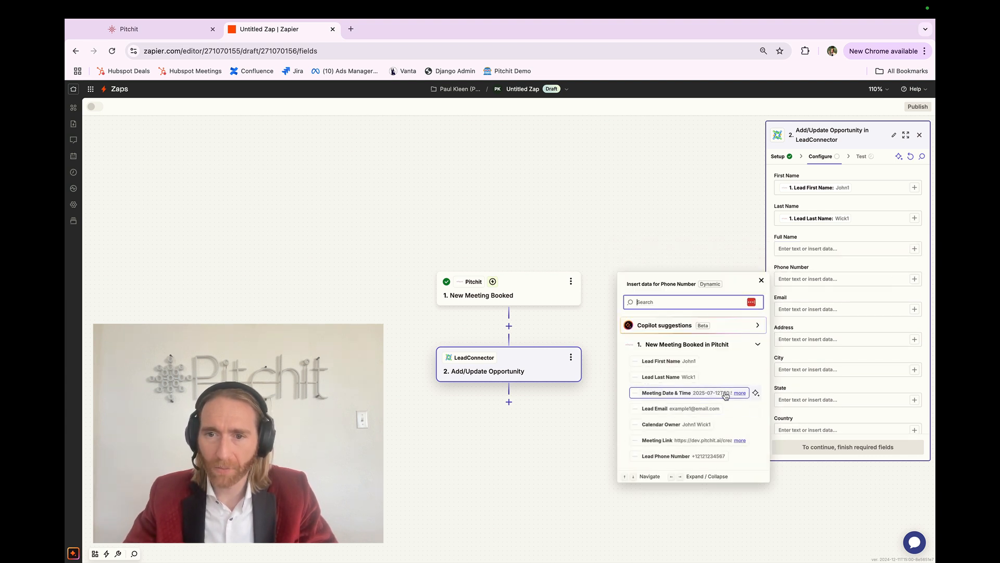
click(726, 456)
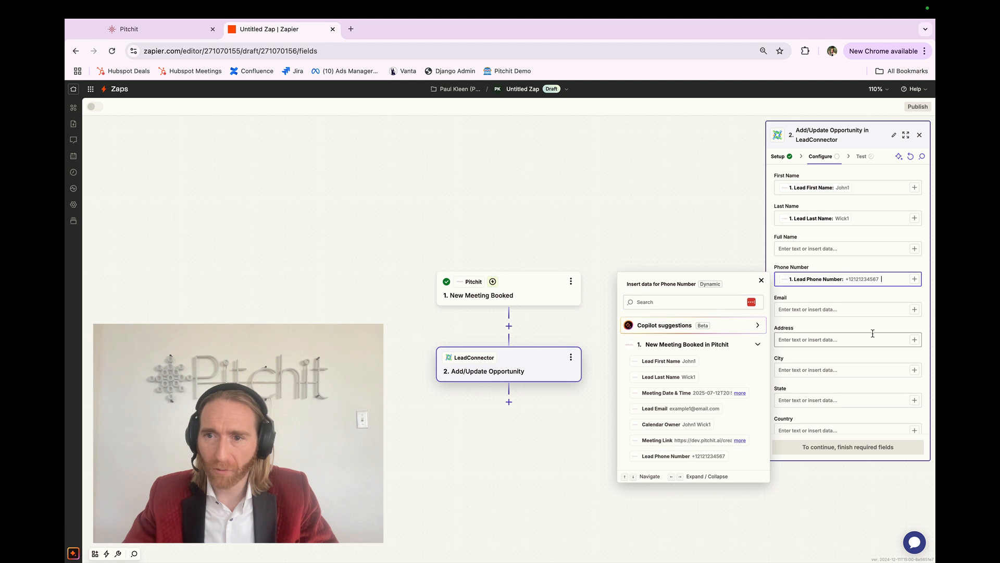
click(913, 311)
click(720, 418)
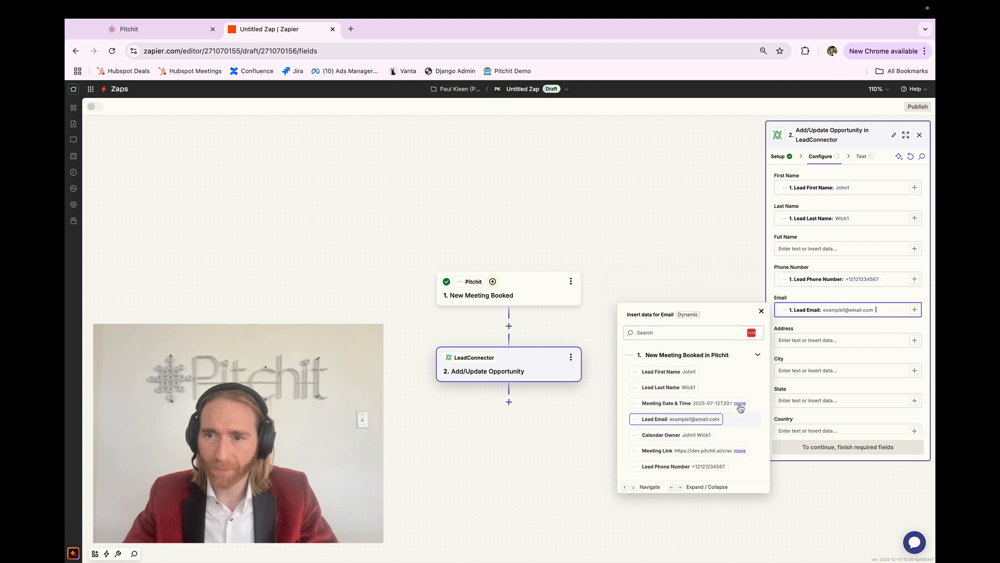
click(818, 327)
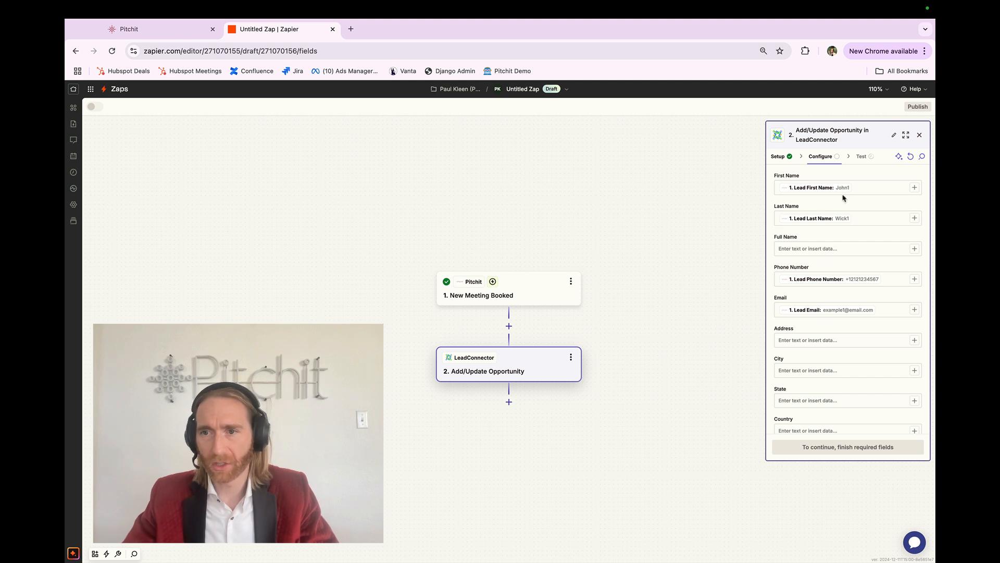
Set the Mark as Lead option to True.
scroll(847, 323, down, 1)
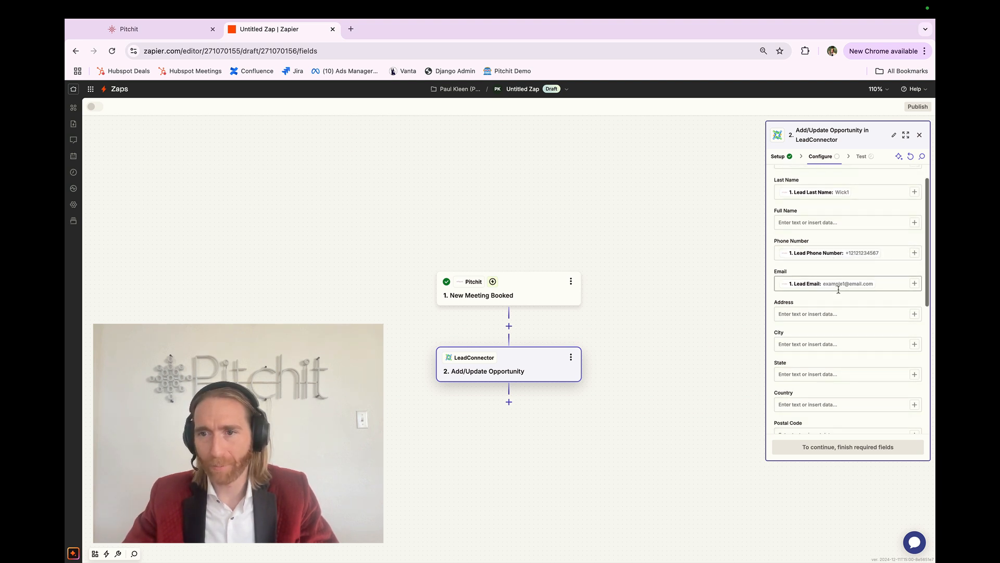
scroll(839, 290, down, 7)
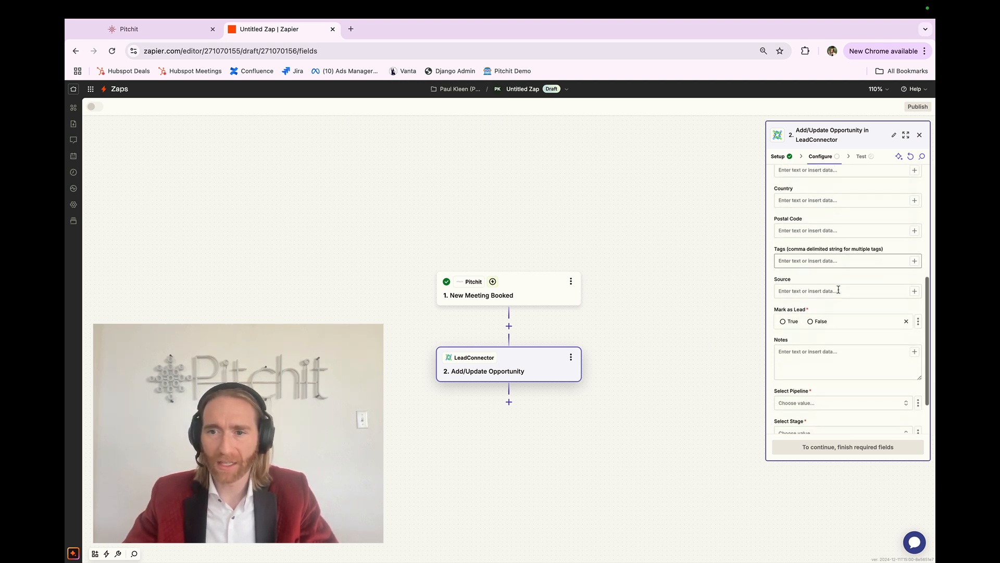
scroll(838, 289, down, 1)
click(786, 298)
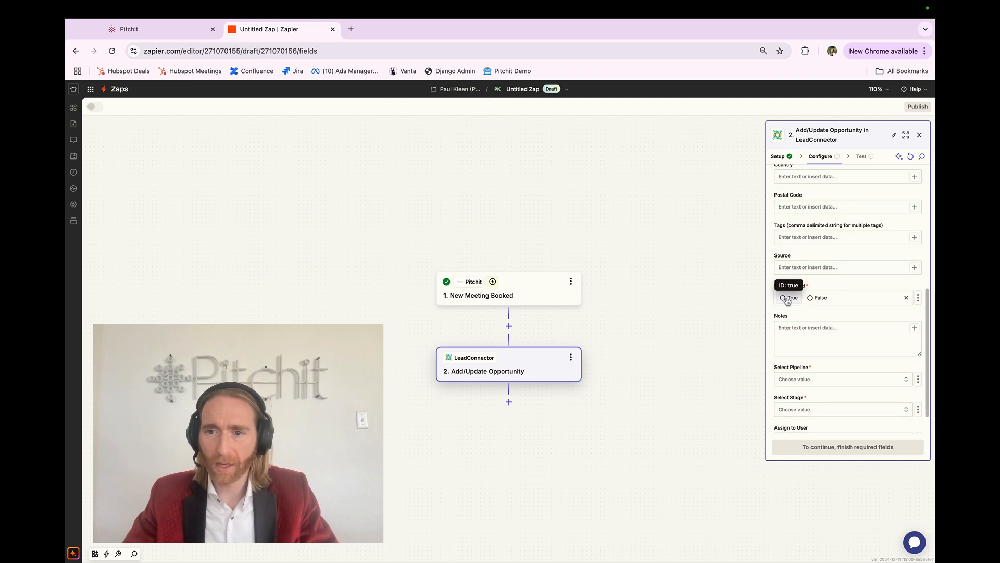
Insert Meeting Date & Time, Calendar Owner and Meeting Link from Pitchit into the Notes field.
scroll(795, 331, down, 1)
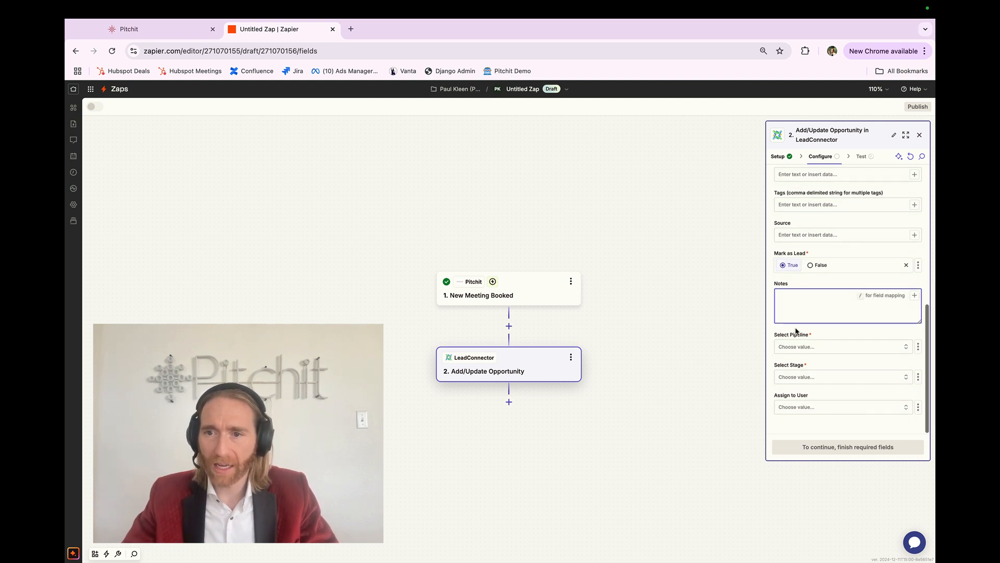
click(798, 302)
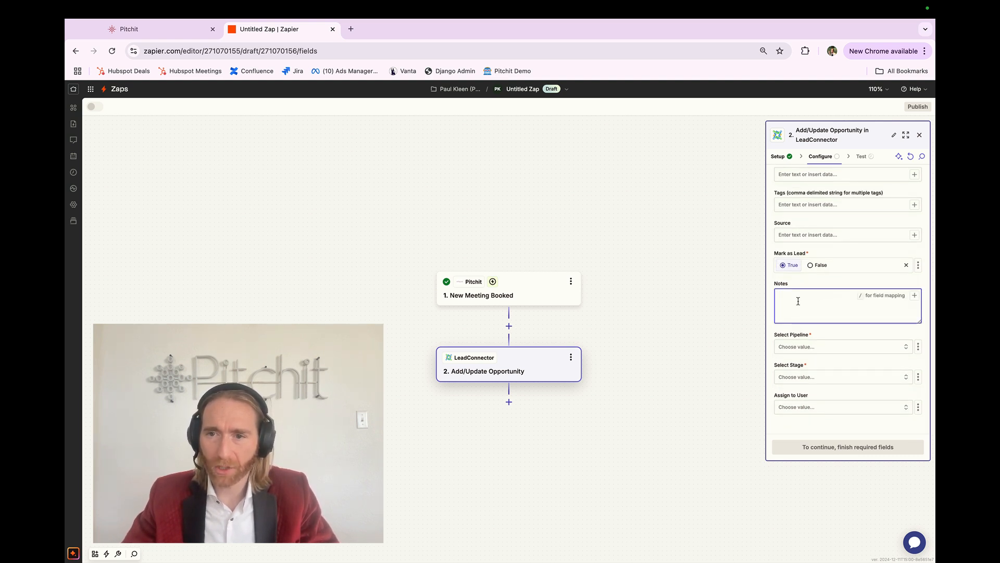
click(915, 298)
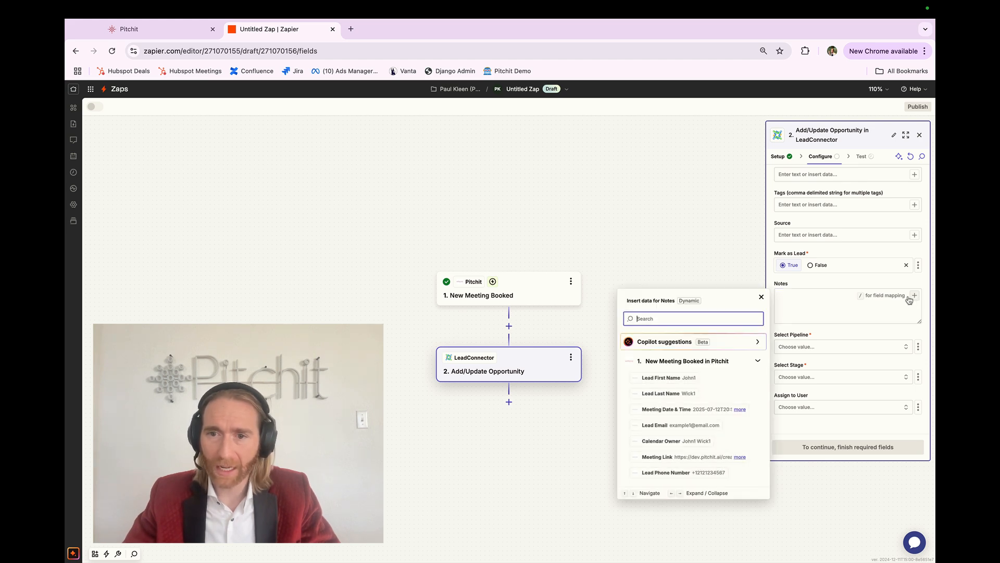
scroll(698, 434, up, 5)
click(700, 392)
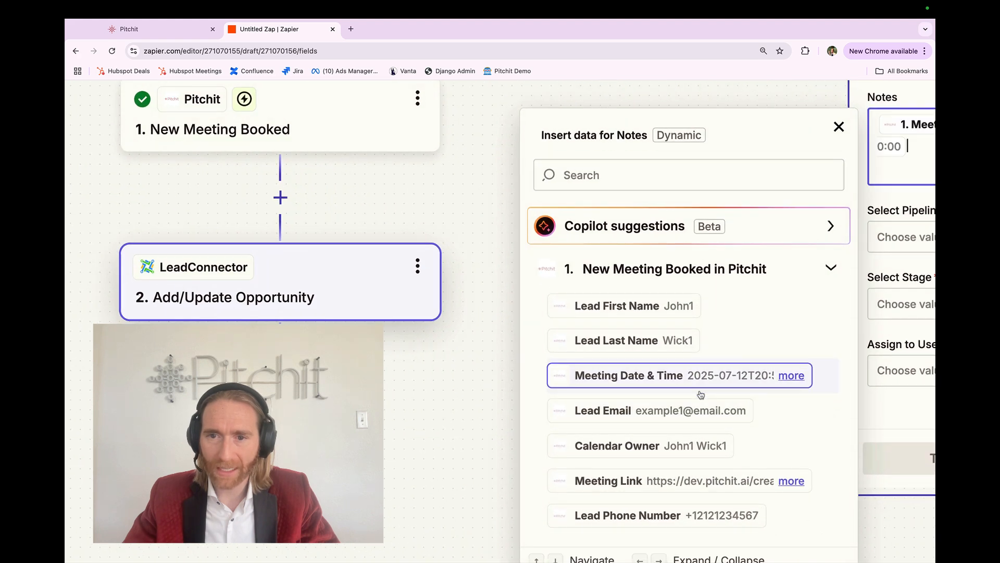
click(671, 447)
click(660, 481)
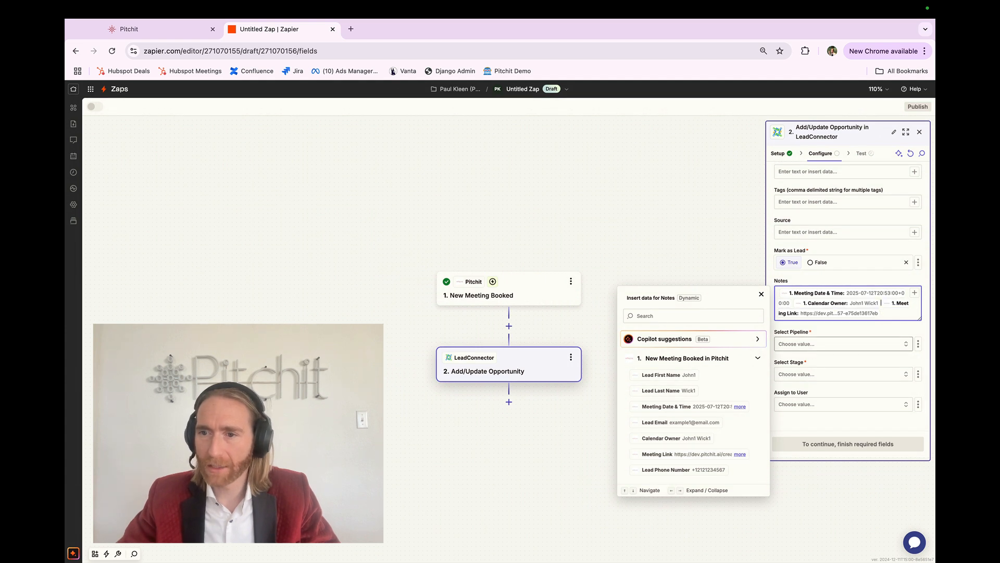
Put each Notes value on its own line labelled "meeting date & time:", "calendar owner:" and "meeting link:".
key(Return)
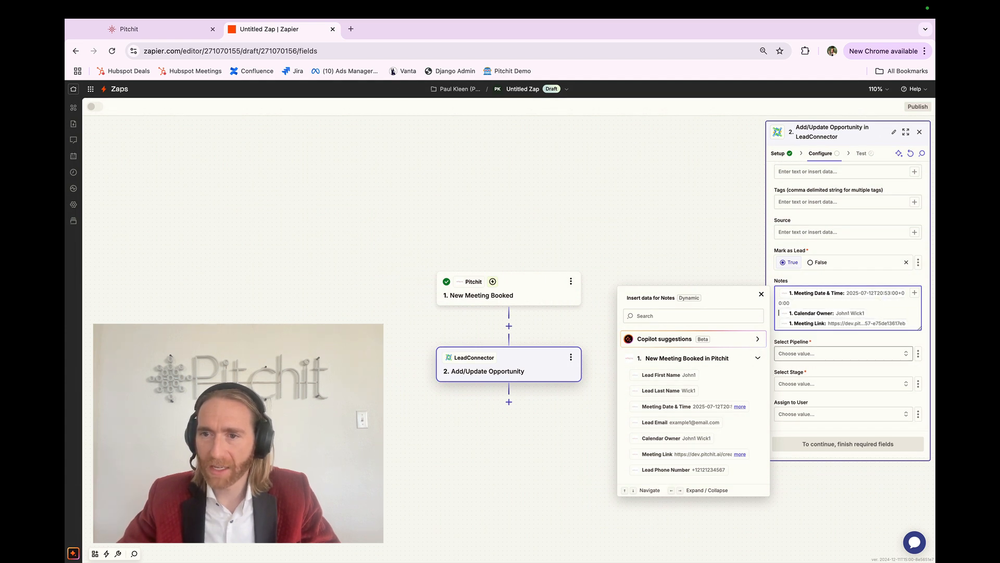
text(meeting)
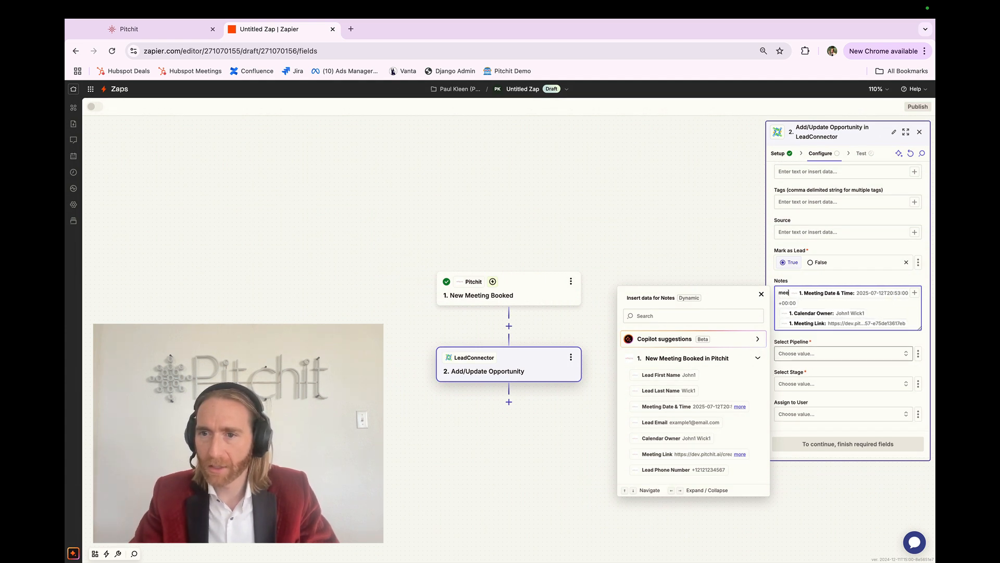
text( date & time: )
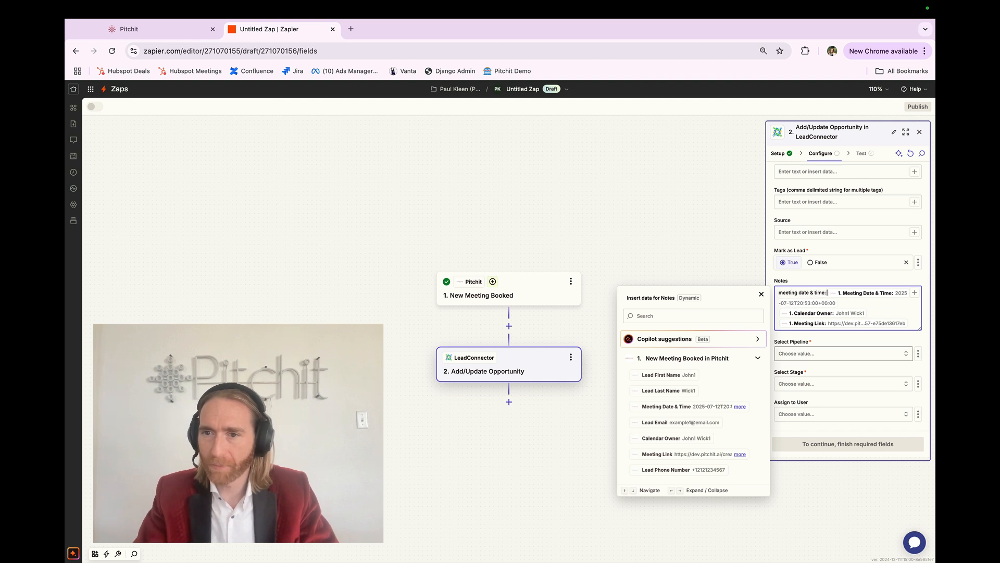
text(calendar own)
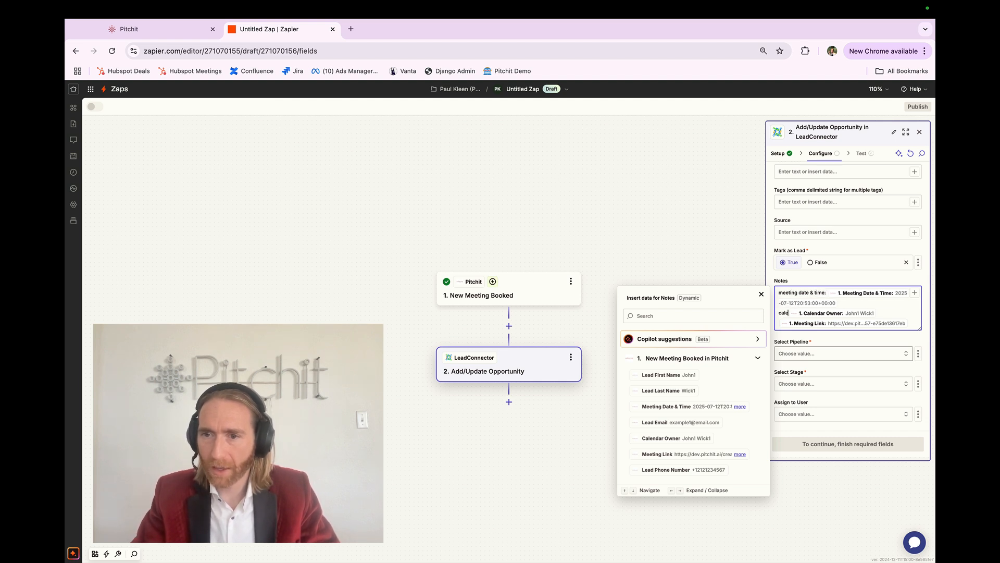
text(er: )
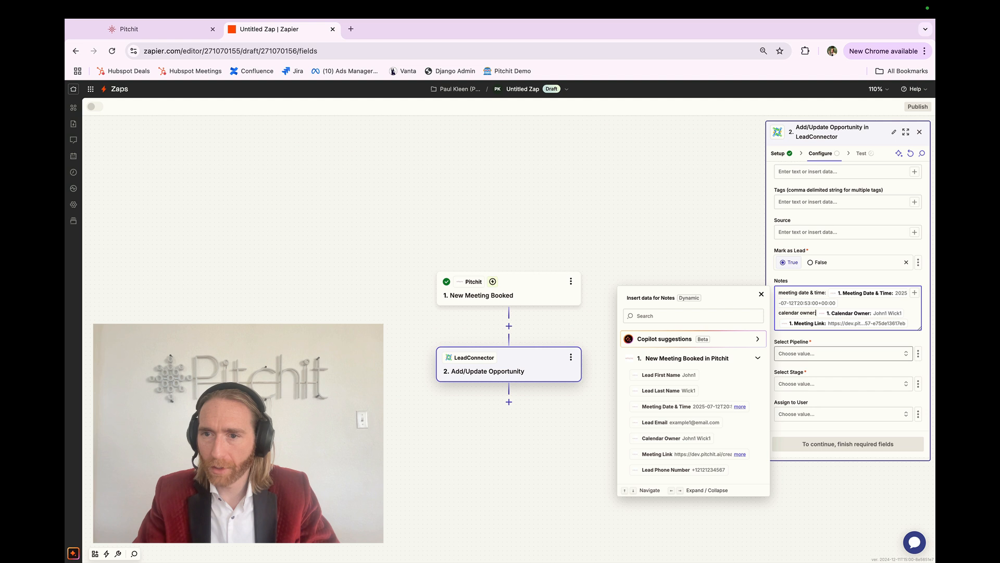
text(meeting link:)
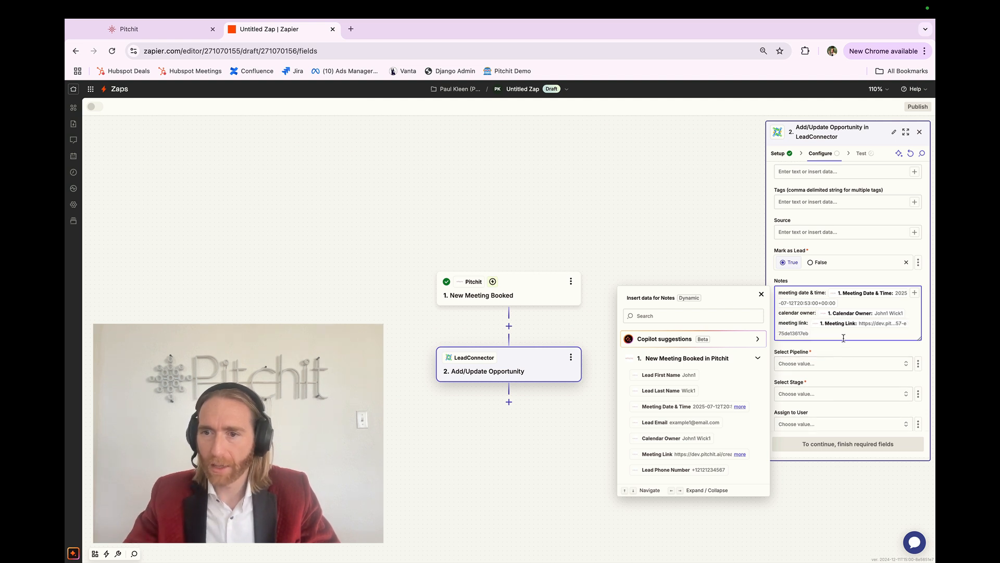
click(800, 281)
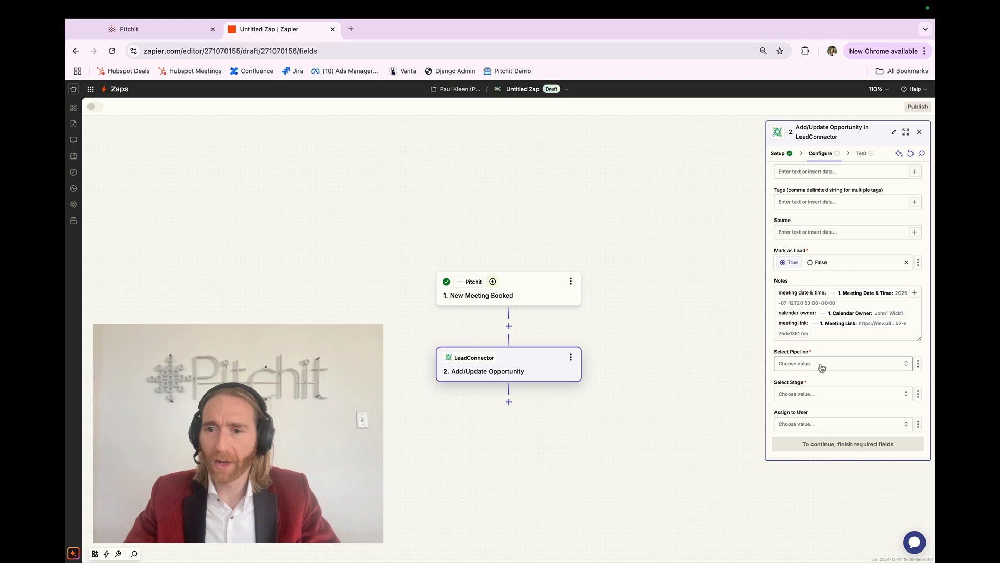
Switch to the XYZies sub-account in LeadConnector and open its Opportunities page.
key(ctrl+Right)
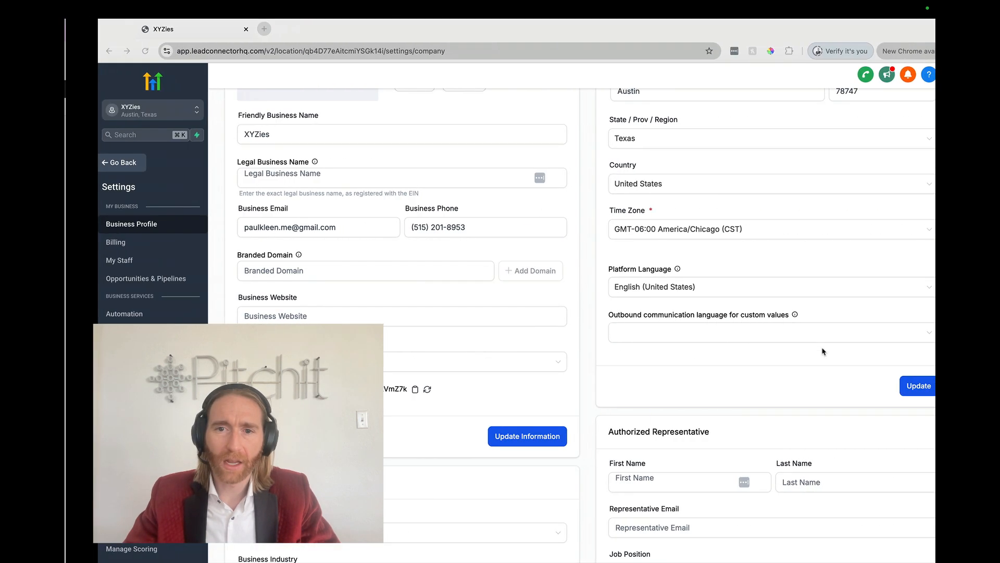
click(102, 157)
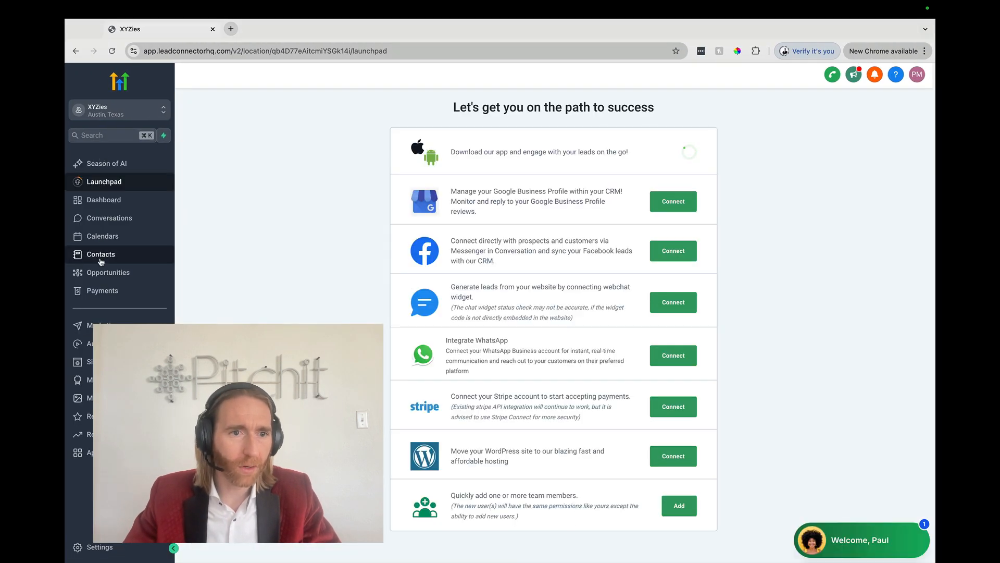
click(105, 272)
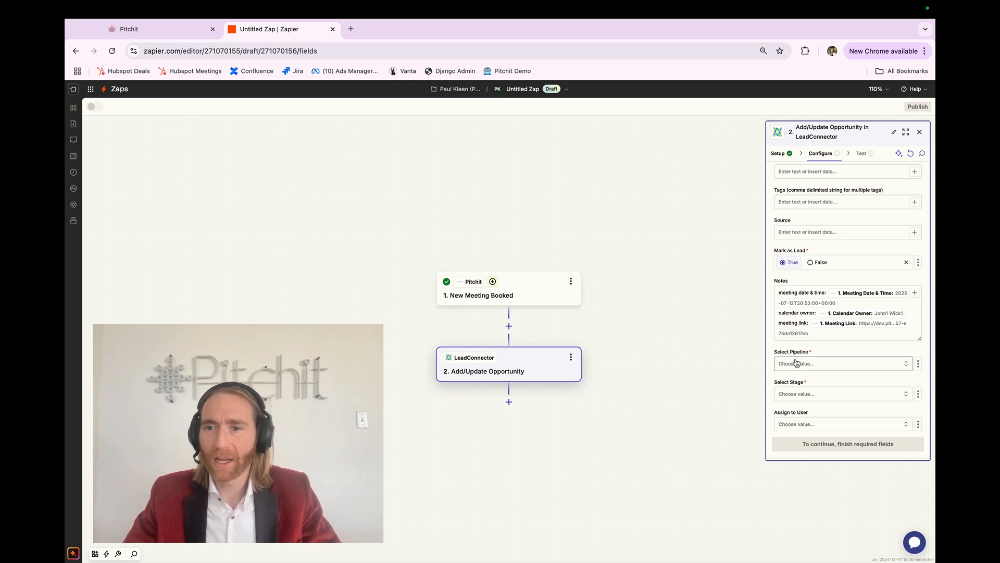
Set the opportunity's pipeline to Test Pipeline.
click(795, 363)
click(699, 382)
key(super+Tab)
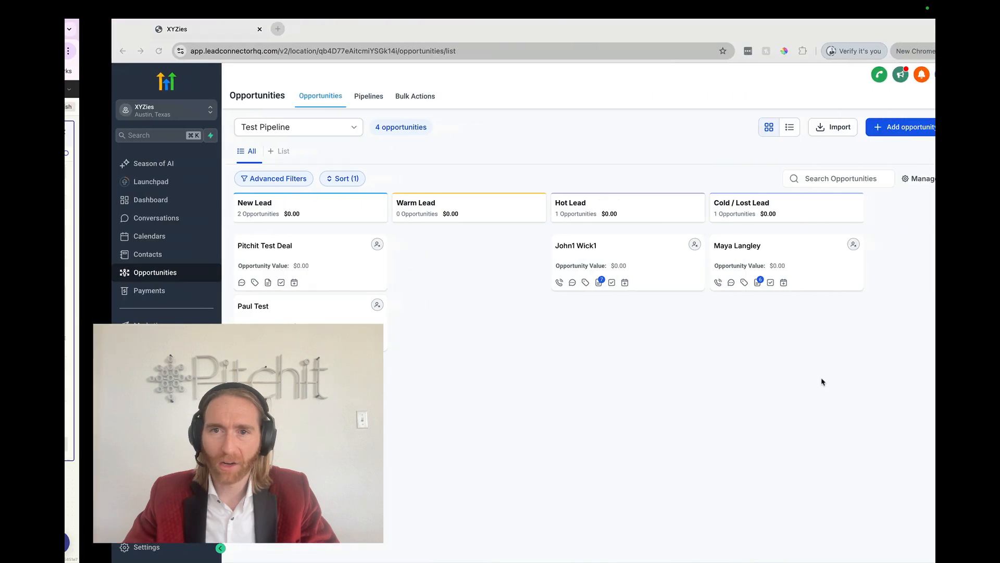
Review the sub-account's pipelines and opportunities in LeadConnector.
click(322, 96)
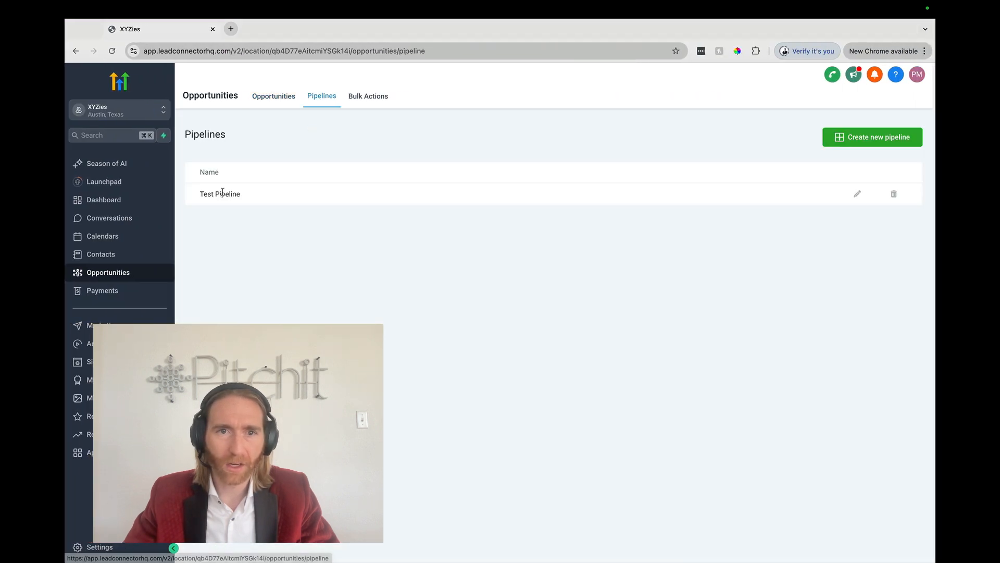
click(275, 99)
key(super+Tab)
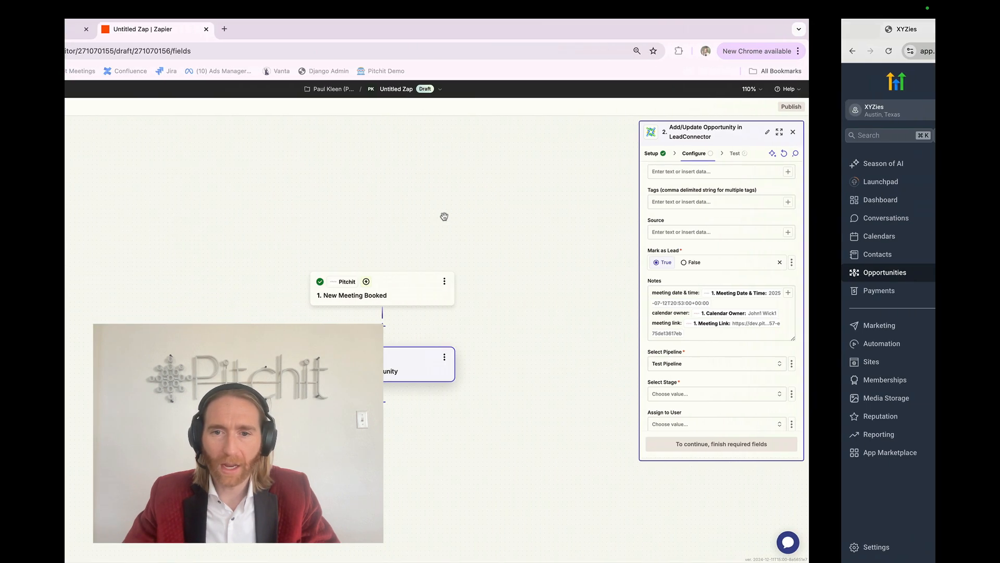
Set the opportunity stage to Hot Lead.
click(808, 397)
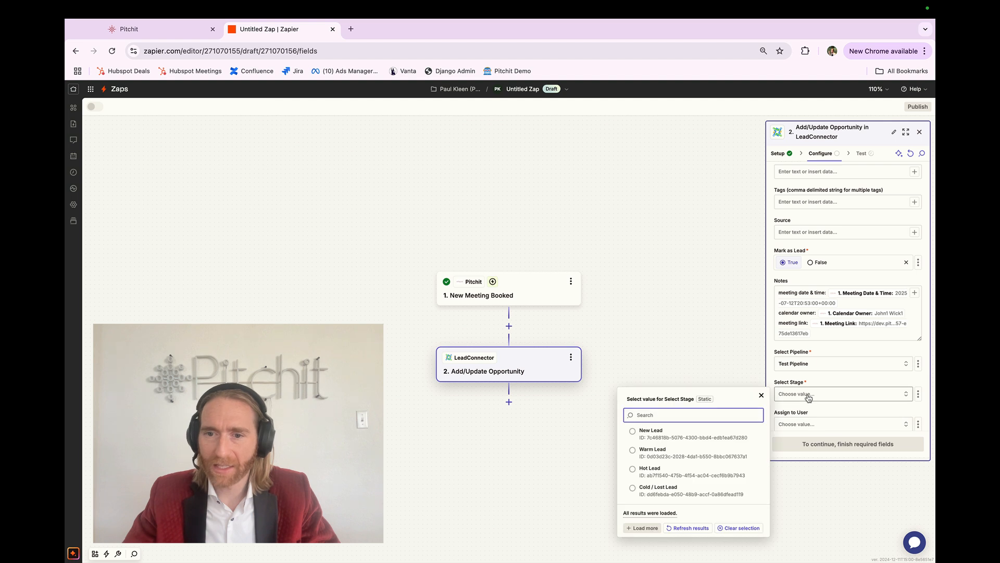
click(677, 477)
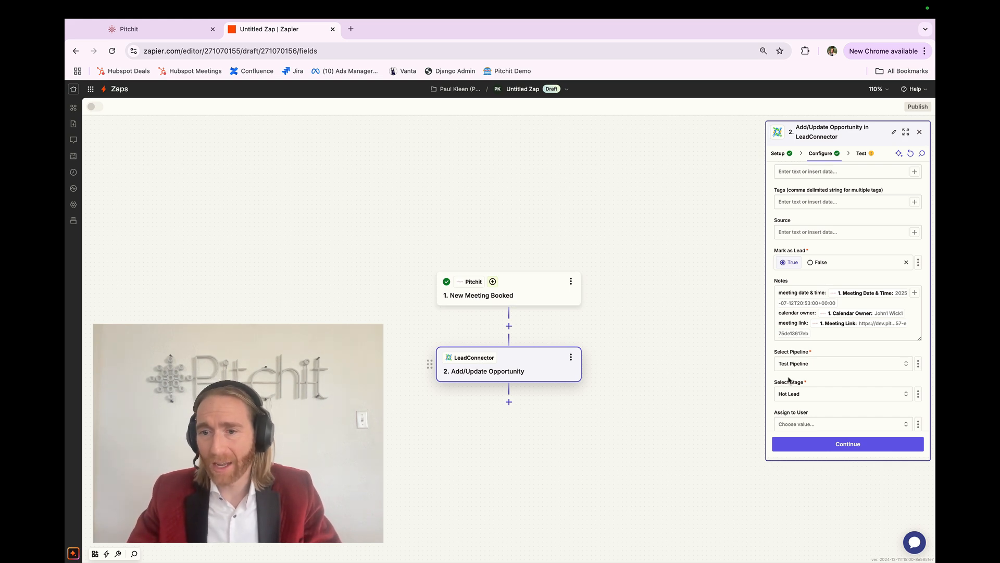
key(ctrl+Right)
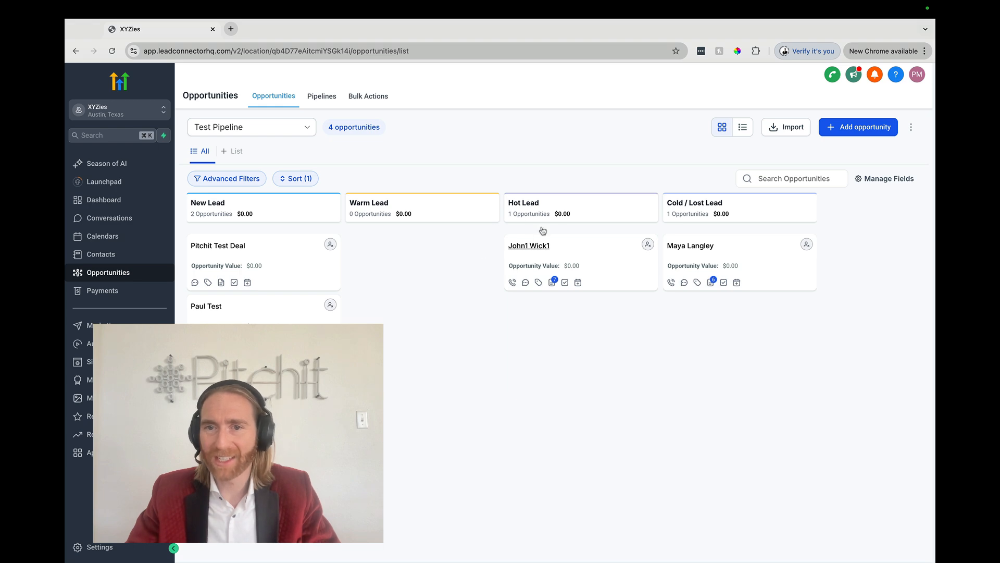
key(ctrl+Left)
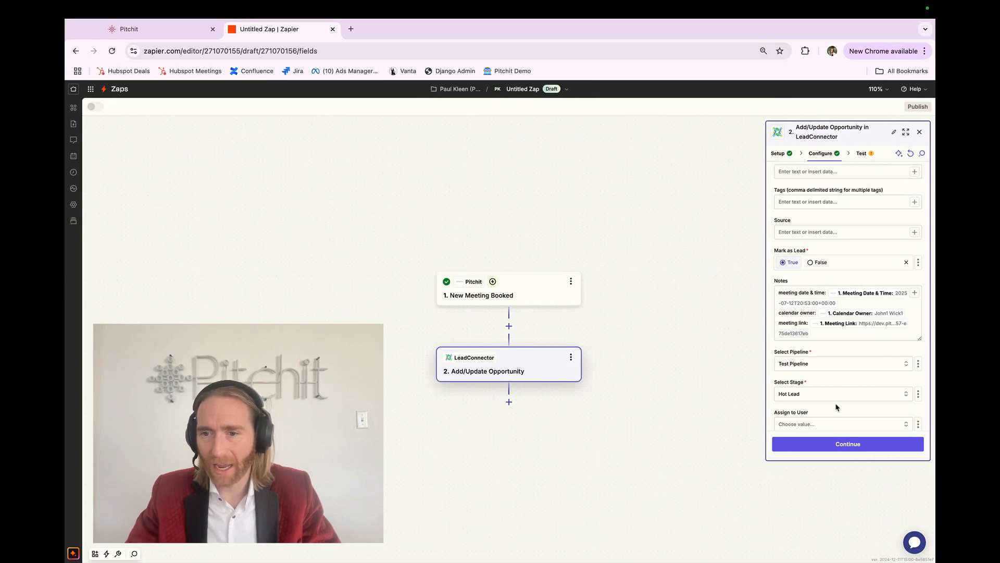
scroll(836, 405, down, 1)
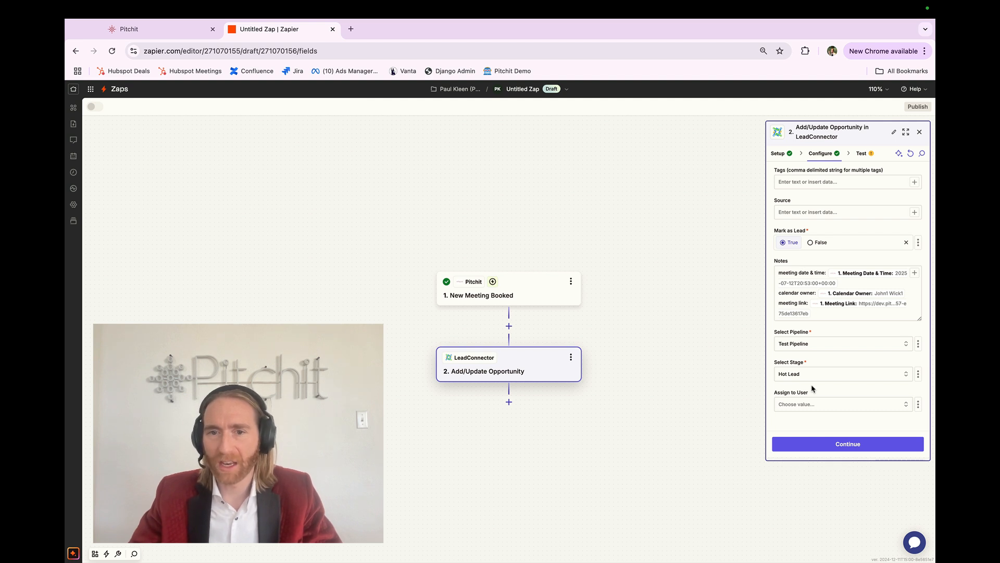
Test the Add/Update Opportunity step and check the created opportunity on the LeadConnector pipeline board.
click(827, 446)
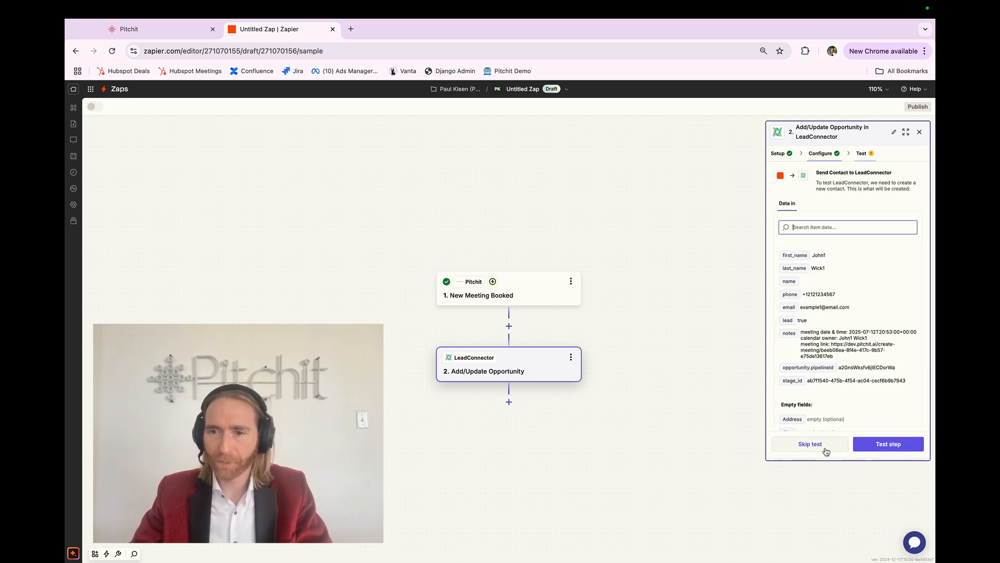
click(873, 446)
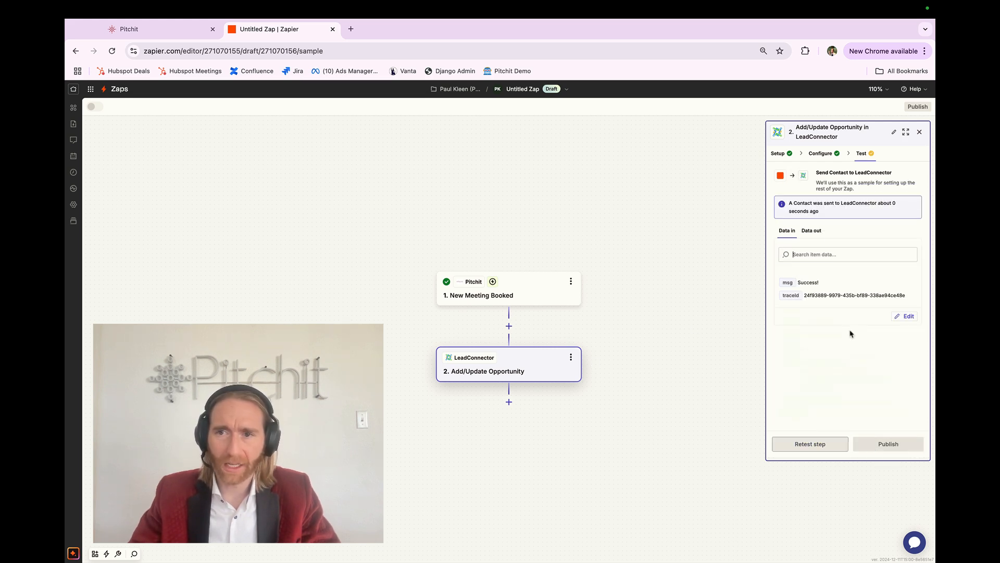
key(ctrl+Right)
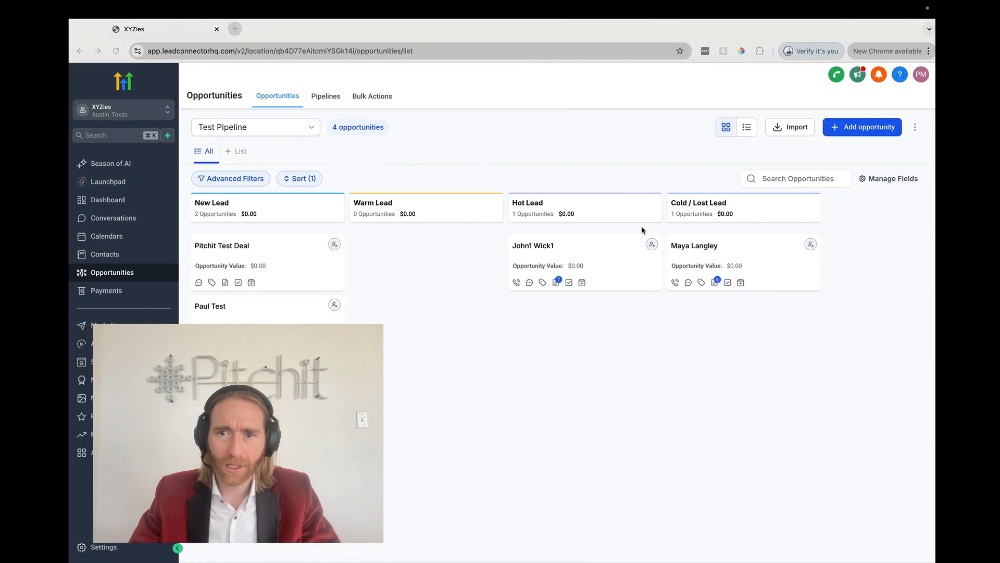
click(521, 247)
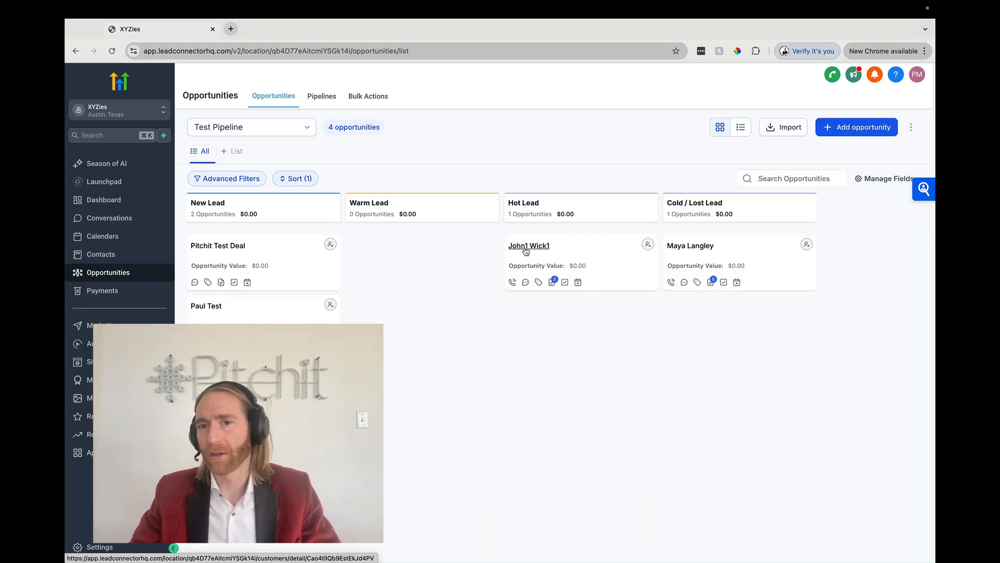
click(527, 247)
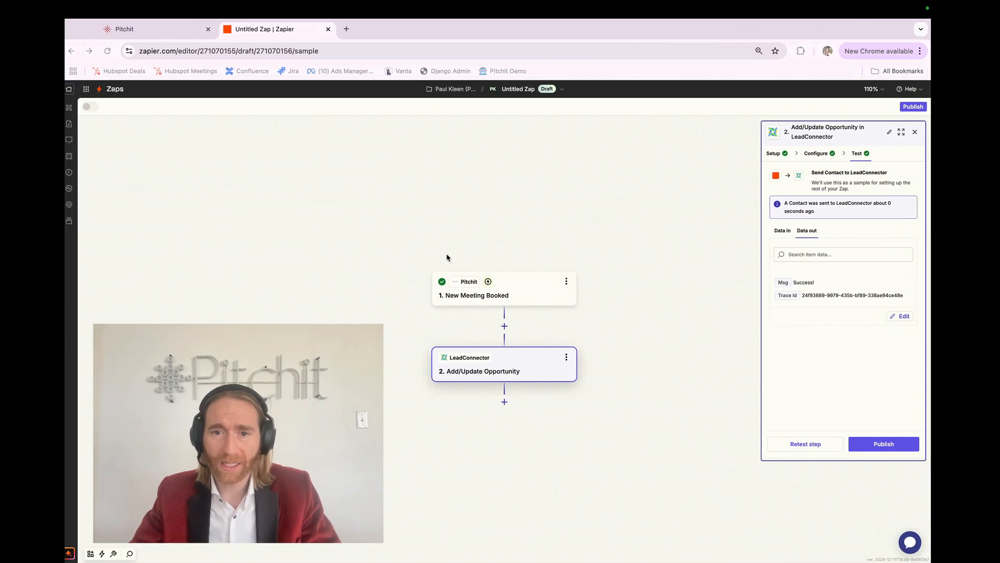
Switch the trigger's sample record to Lead A and retest the Add/Update Opportunity step.
click(514, 295)
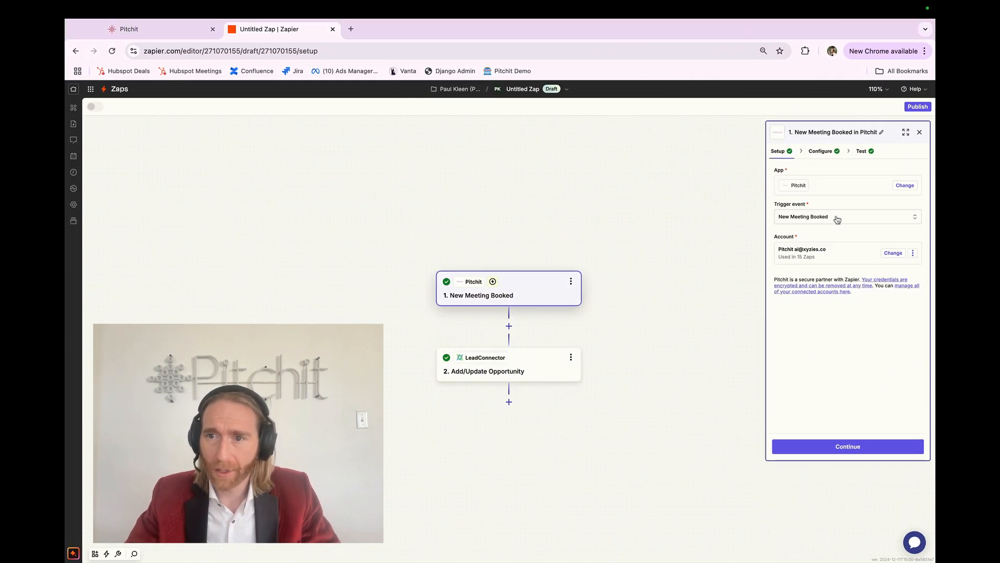
click(859, 152)
click(815, 271)
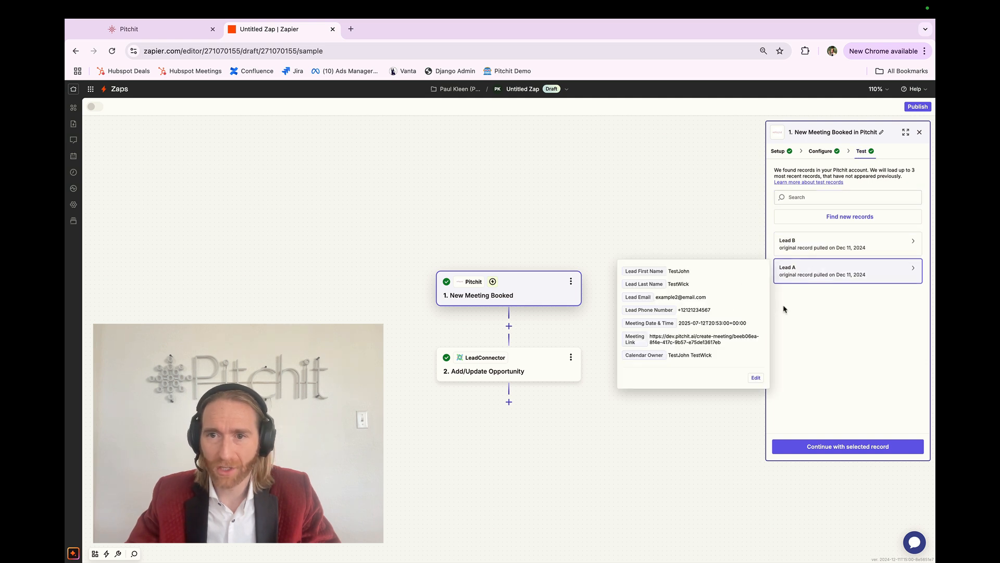
click(810, 445)
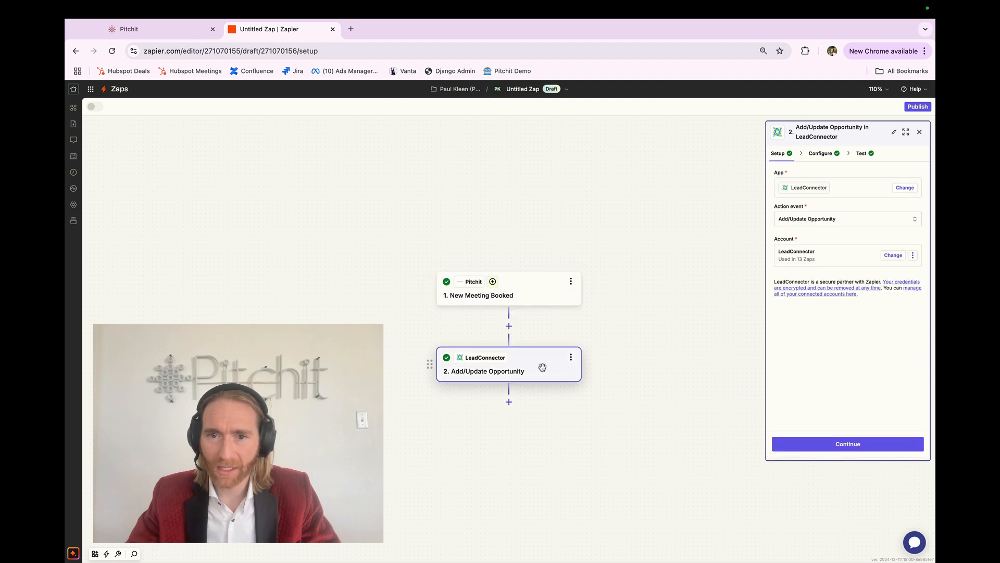
click(822, 155)
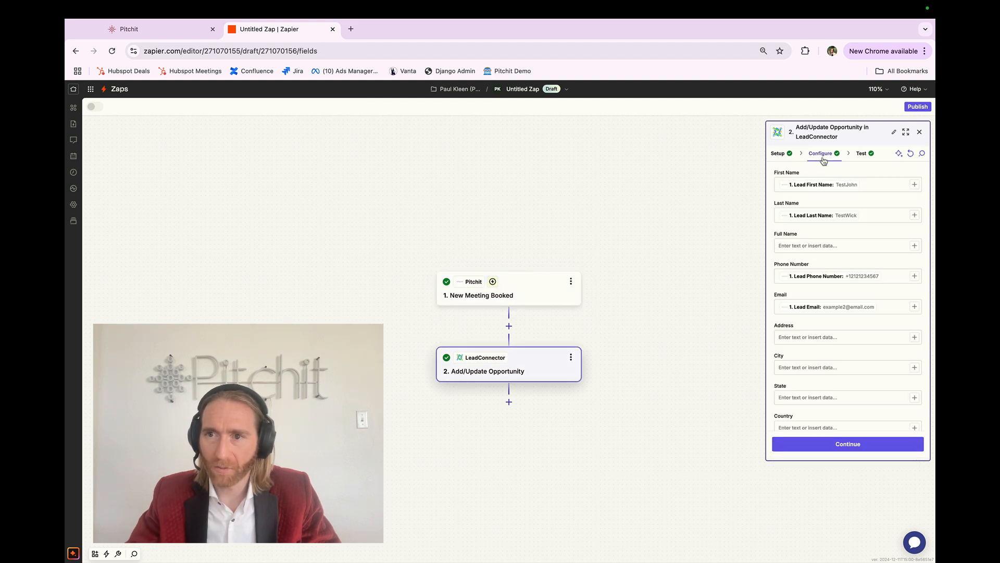
click(846, 442)
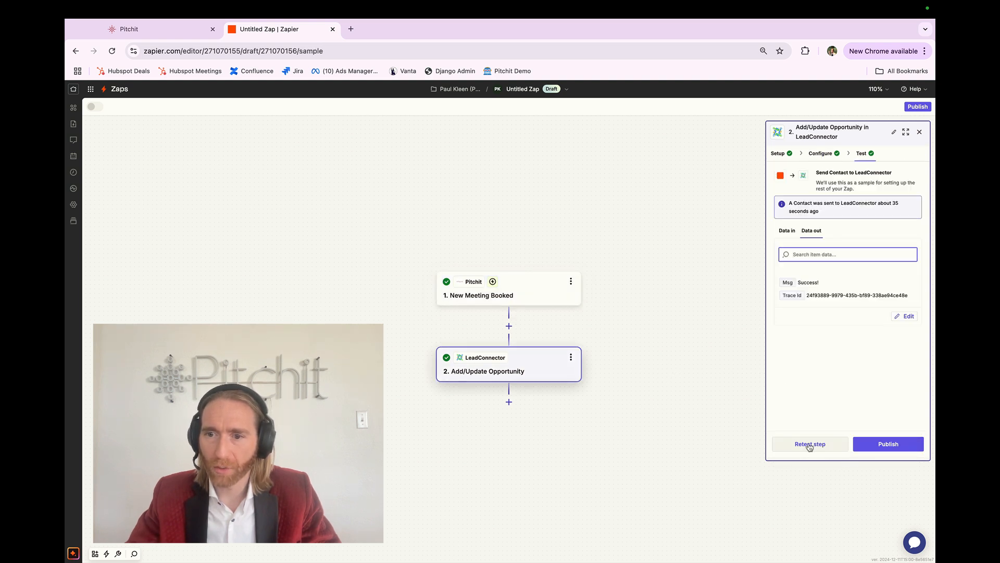
click(809, 444)
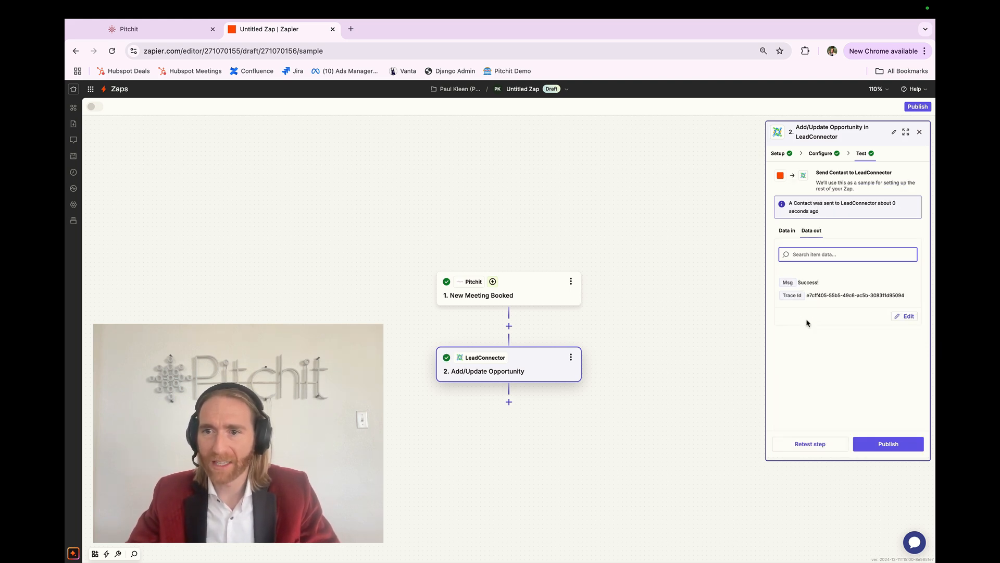
Open the updated opportunity's contact in LeadConnector and inspect its first and last name fields.
key(ctrl+Right)
click(99, 279)
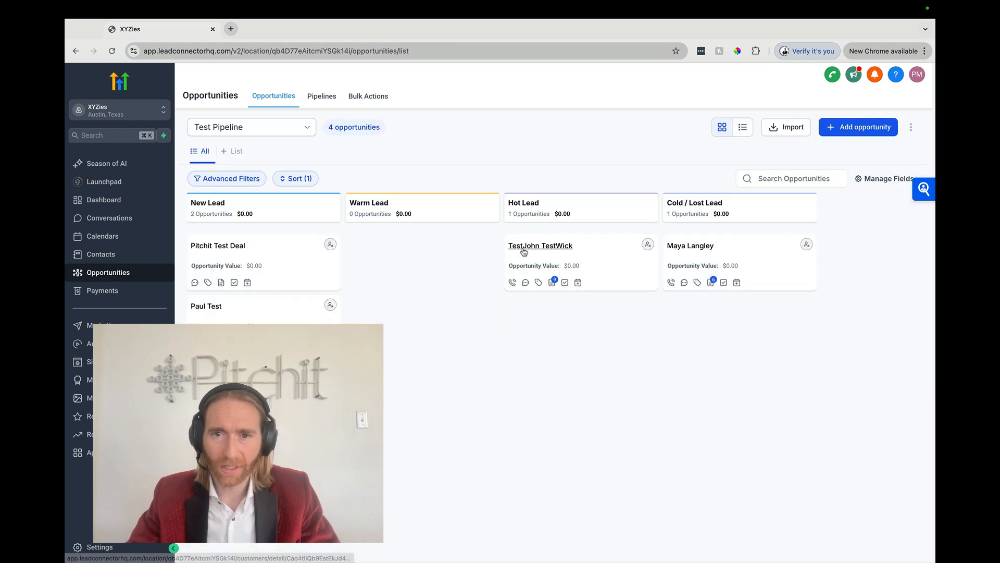
scroll(524, 252, up, 5)
scroll(524, 252, down, 5)
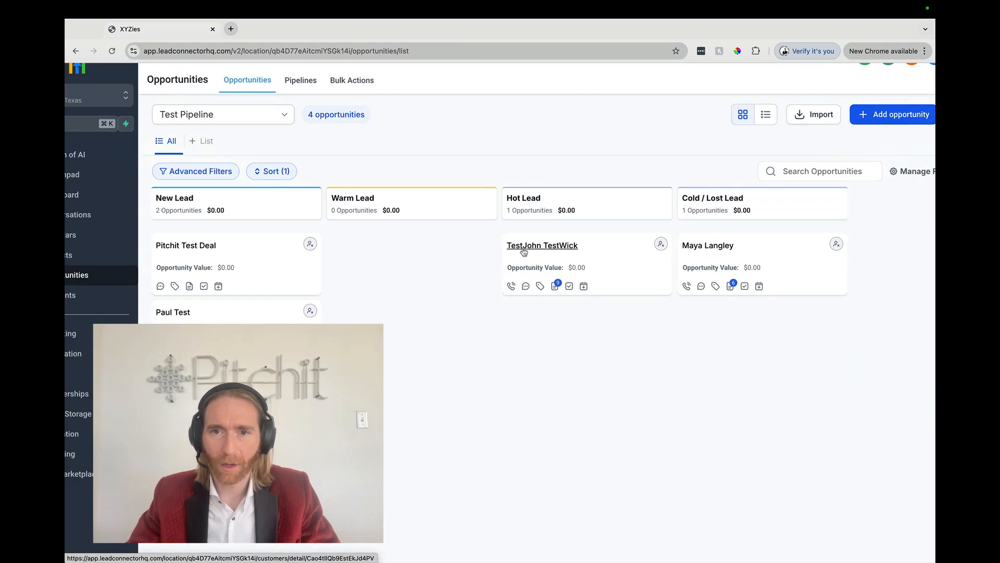
click(524, 252)
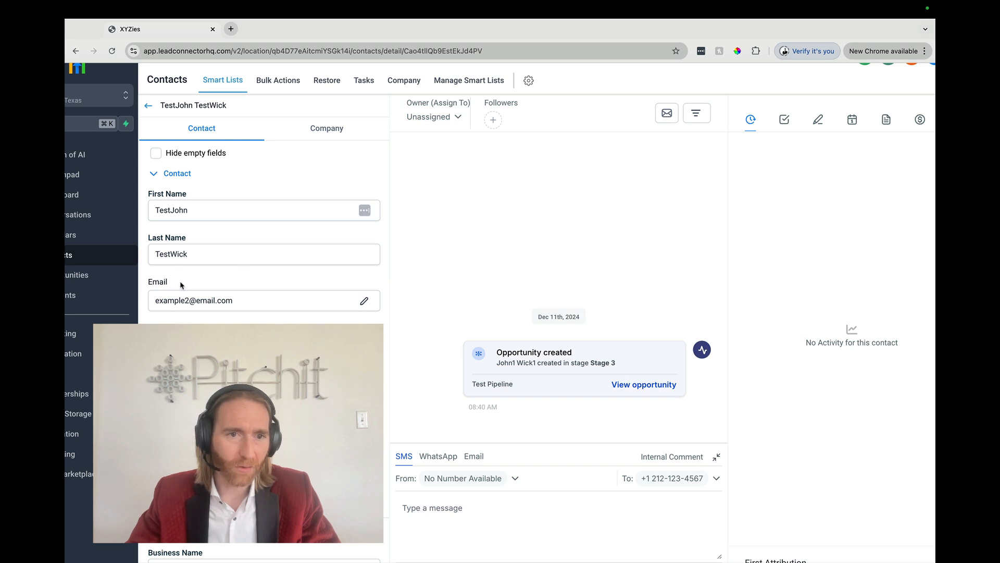
double_click(172, 211)
double_click(165, 256)
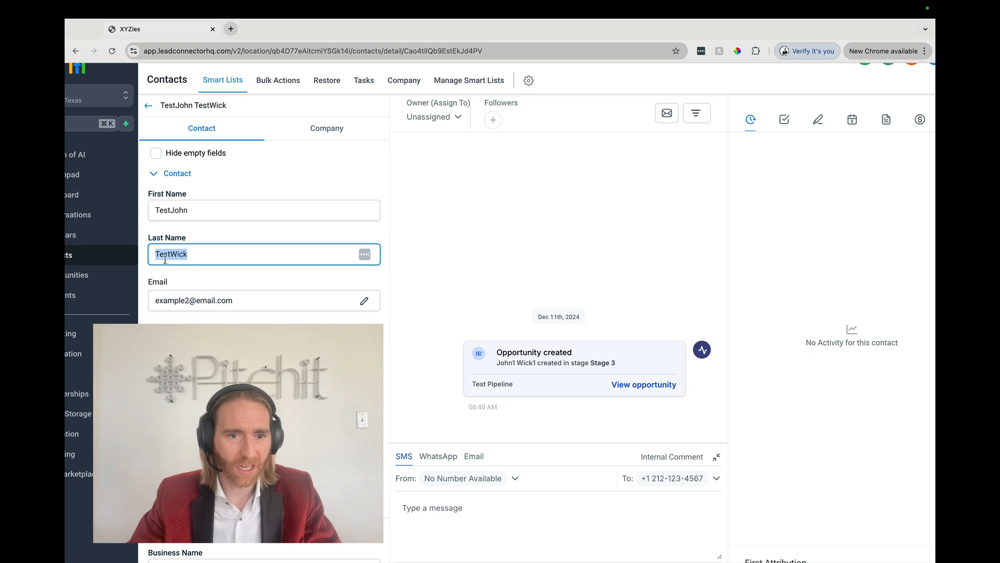
click(416, 260)
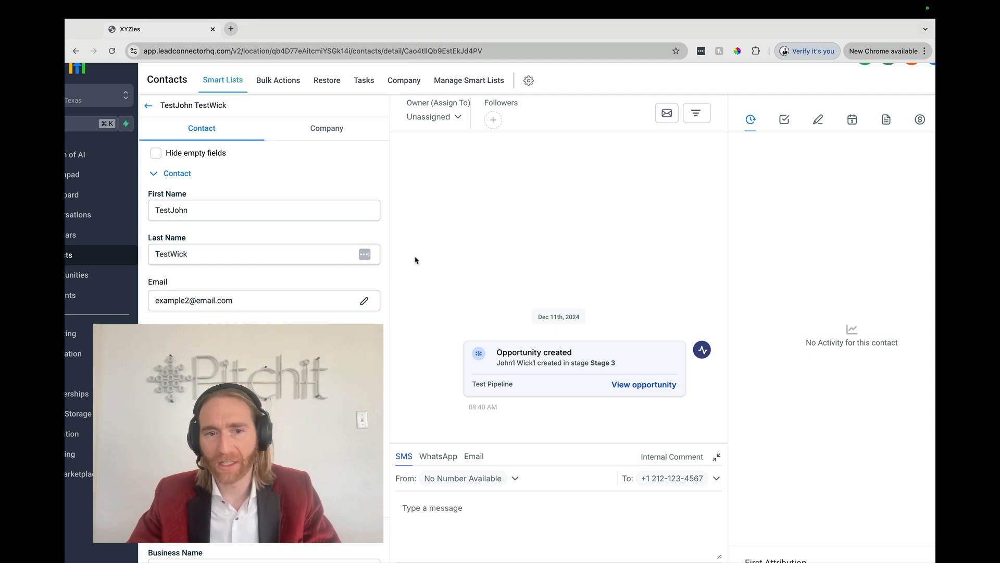
scroll(416, 260, down, 2)
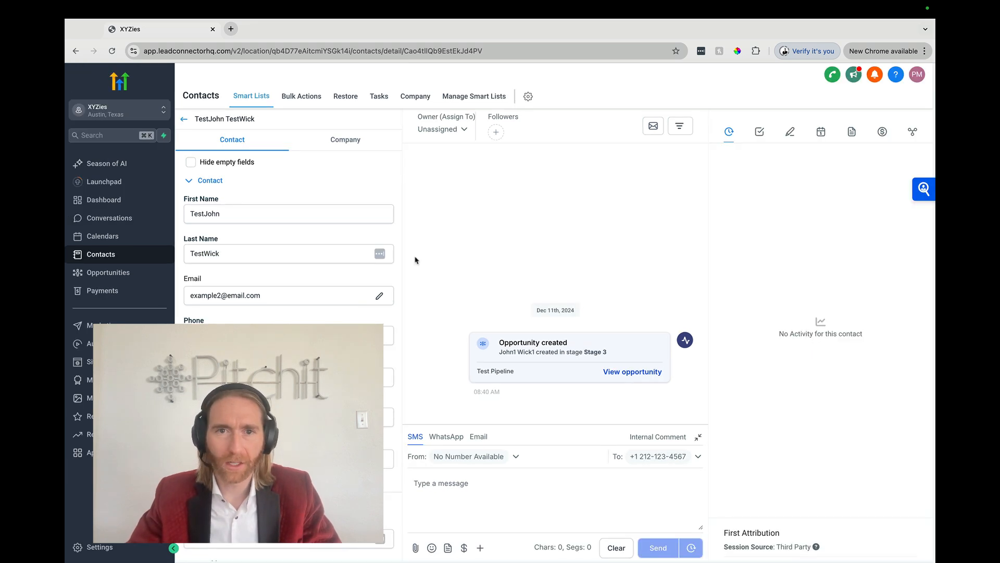
Move the test lead's opportunity into the Warm Lead stage on the pipeline board.
key(ctrl+Left)
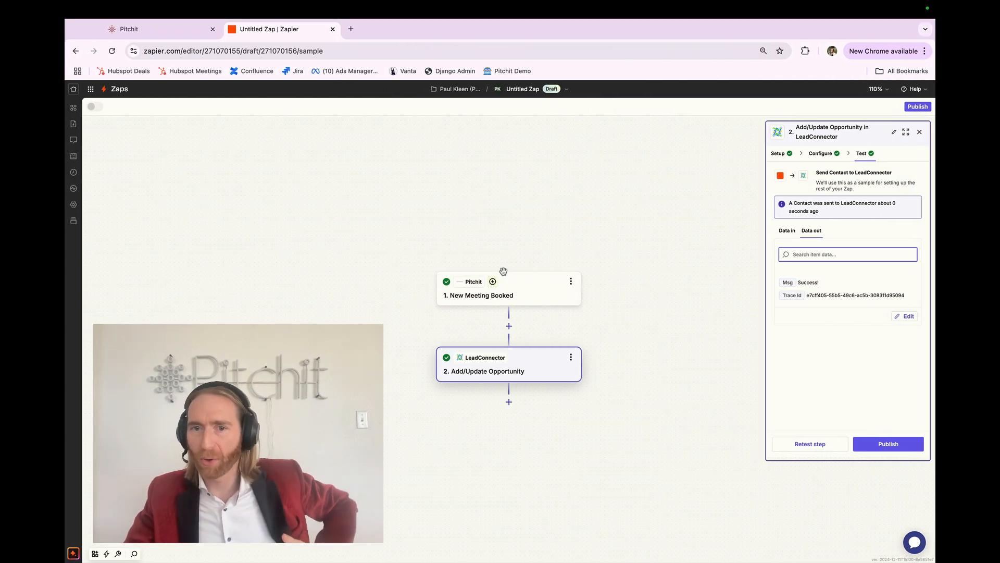
click(488, 295)
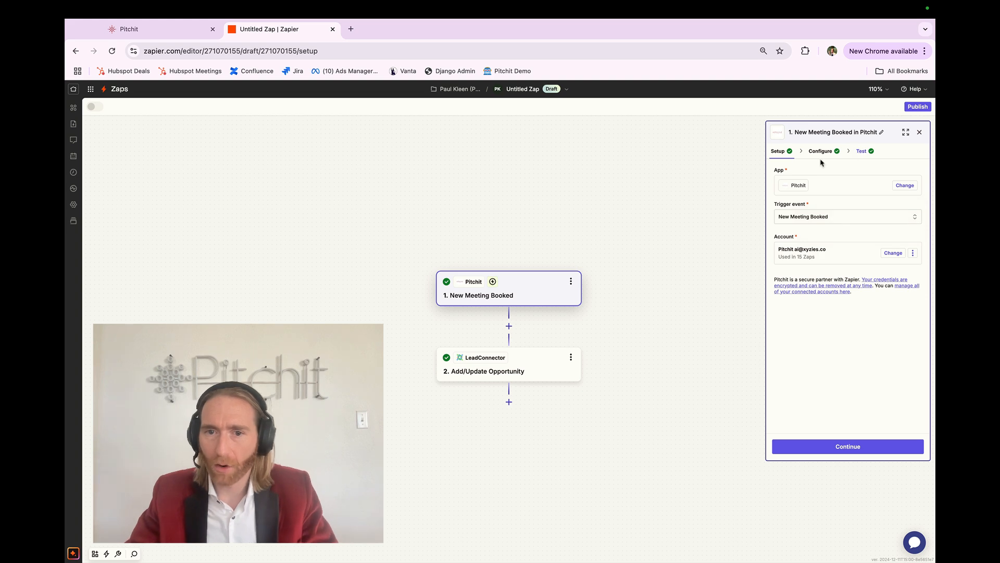
key(ctrl+Right)
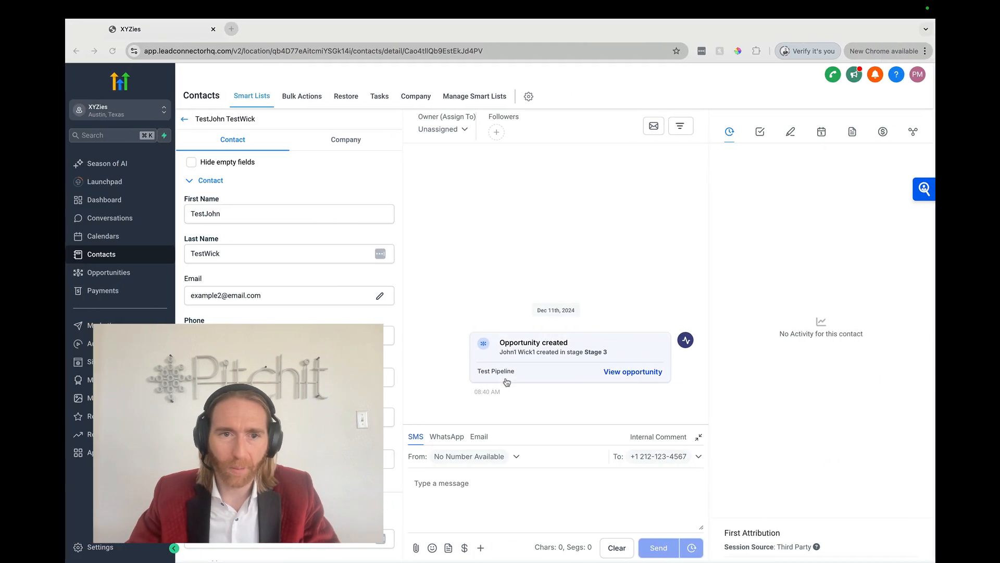
click(100, 275)
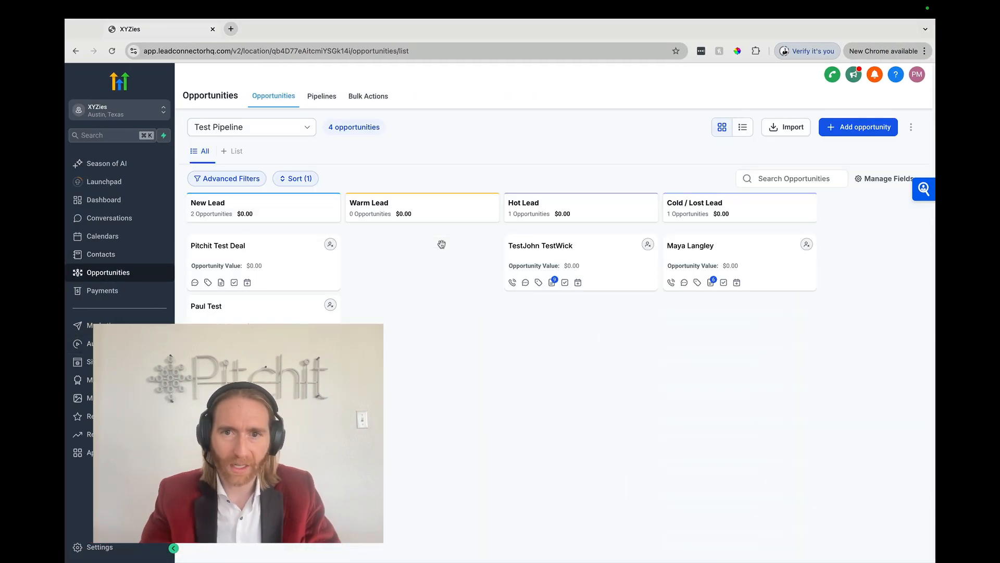
drag(550, 251, 425, 250)
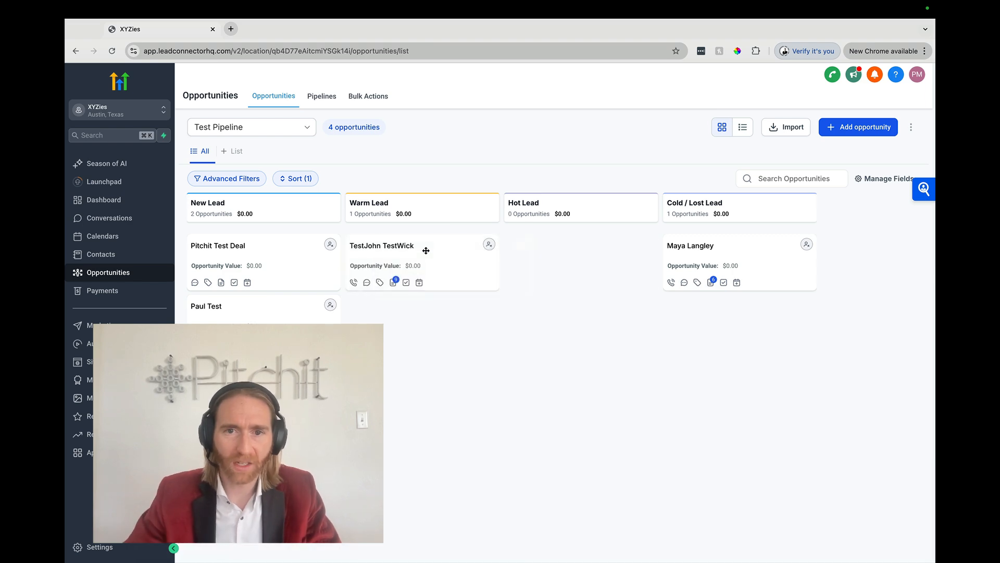
Retest the Add/Update Opportunity step in the Zap.
key(ctrl+Left)
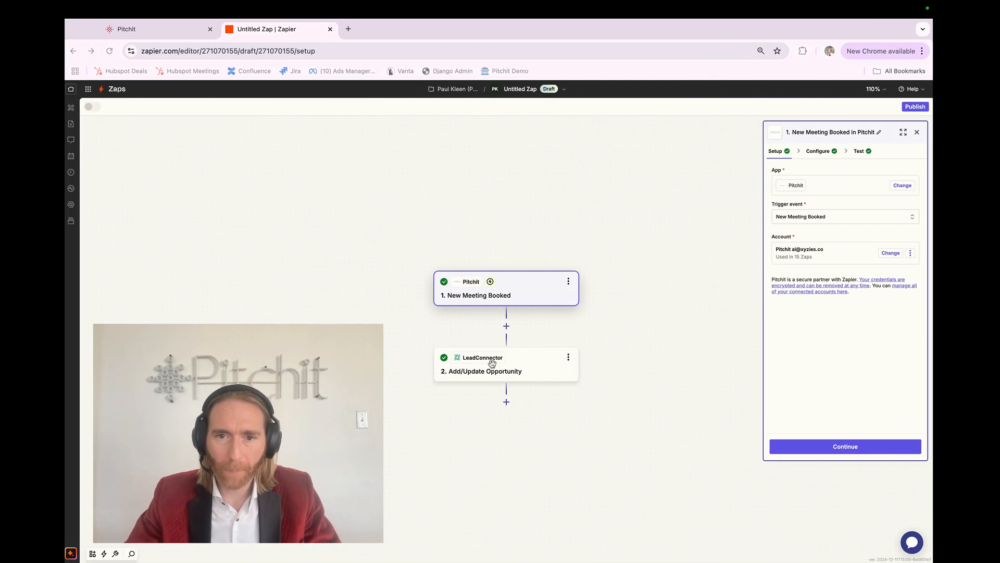
click(503, 370)
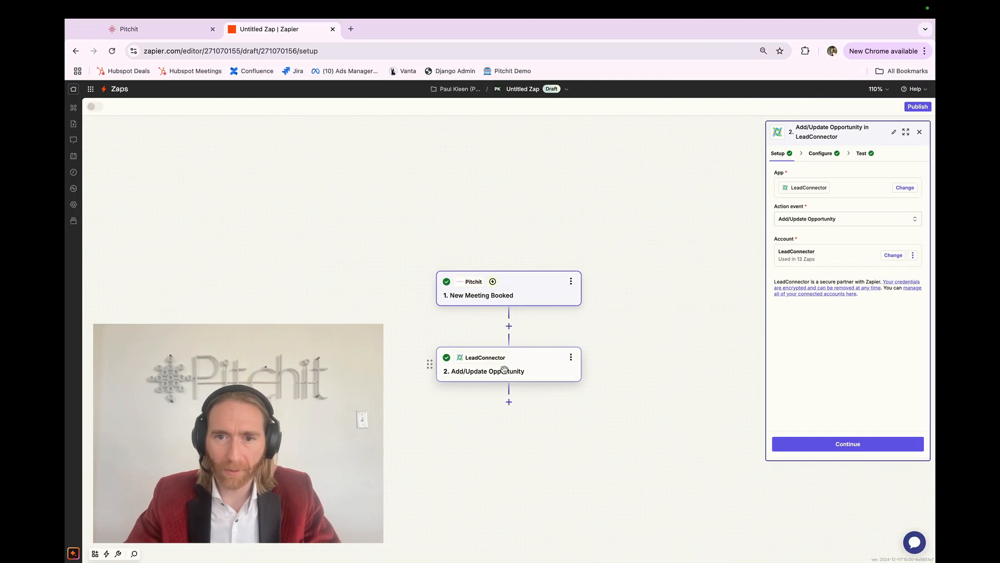
click(866, 153)
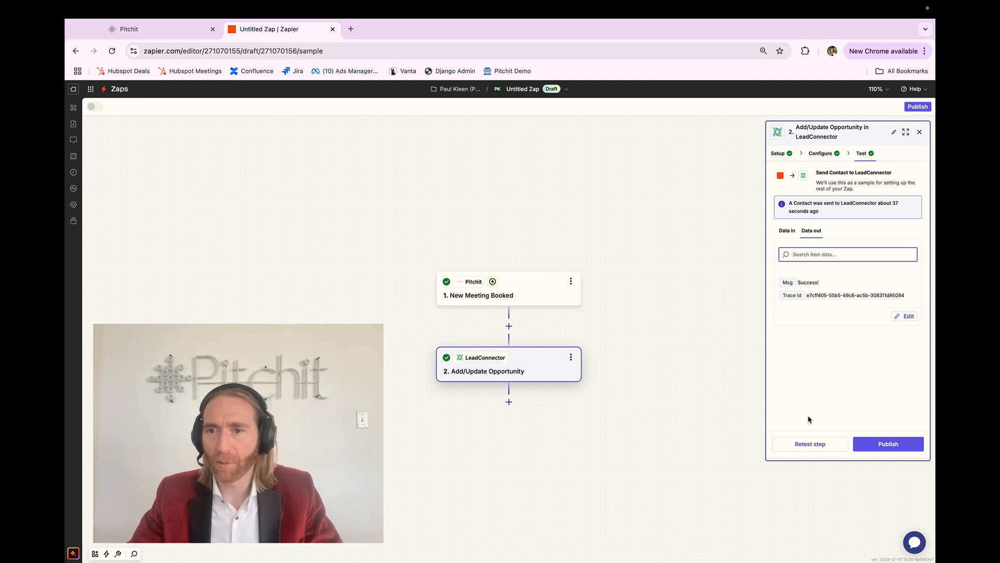
click(805, 444)
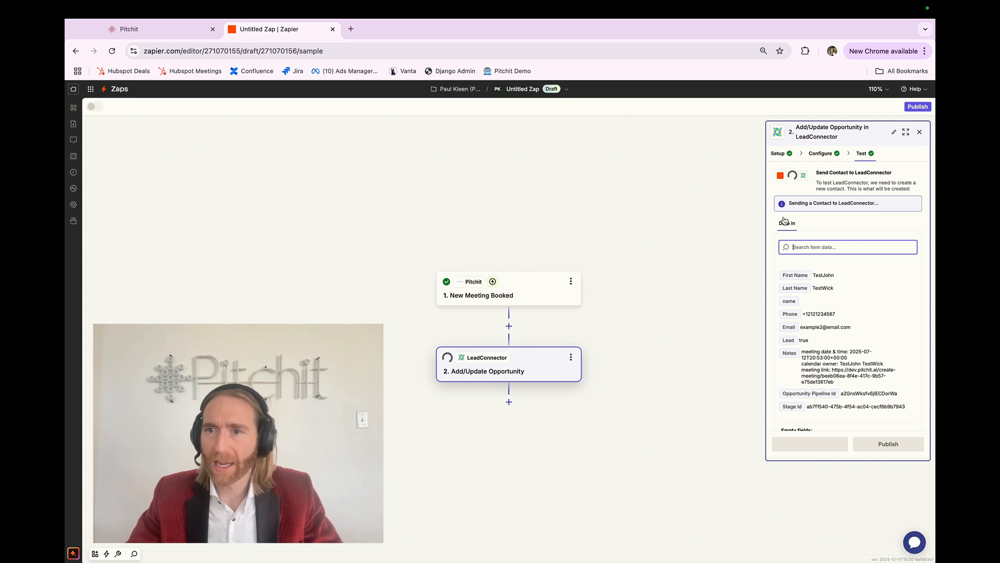
Add a third step using LeadConnector with the Add/Update Contact action event.
key(ctrl+Right)
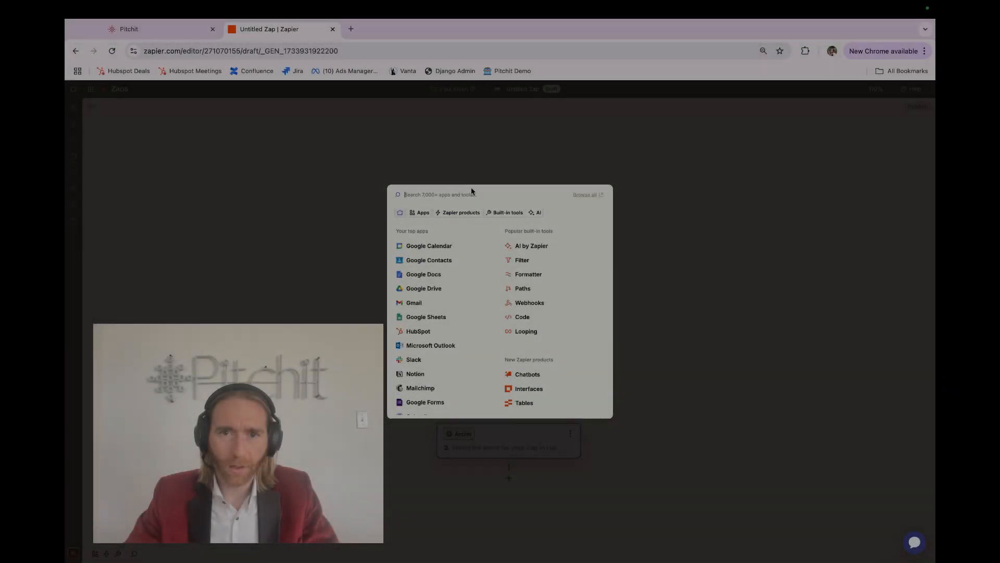
text(lead)
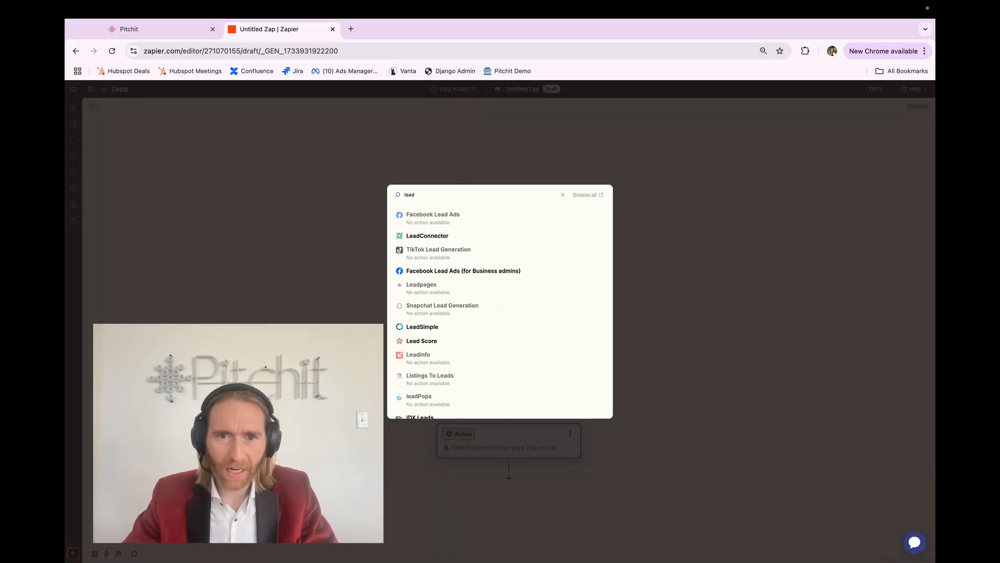
click(431, 235)
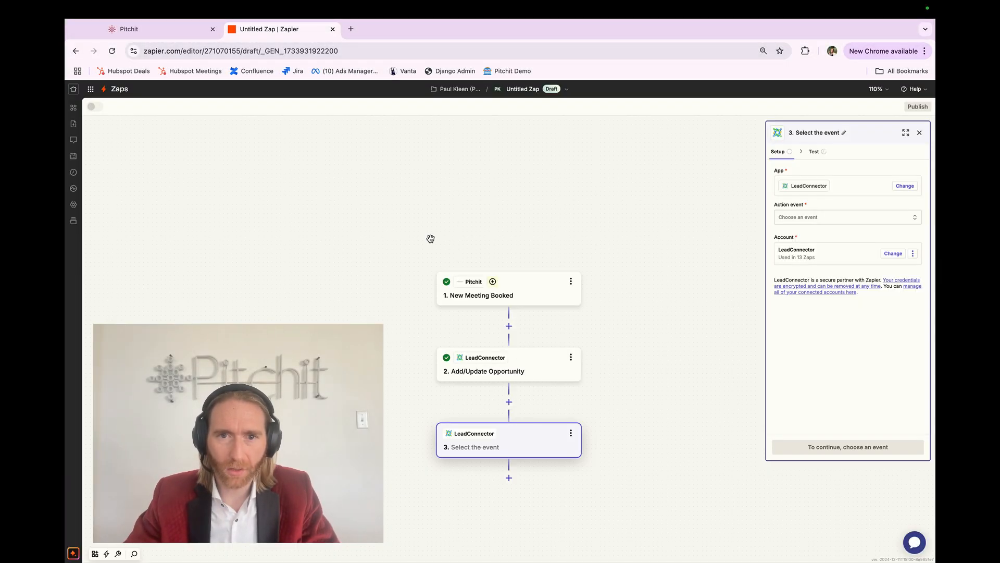
click(796, 218)
scroll(694, 311, down, 1)
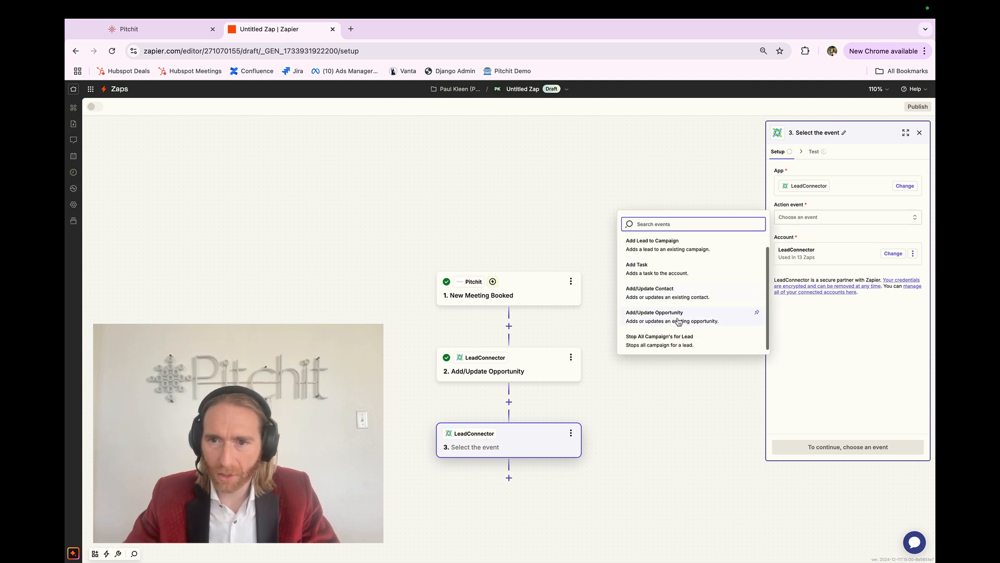
click(664, 294)
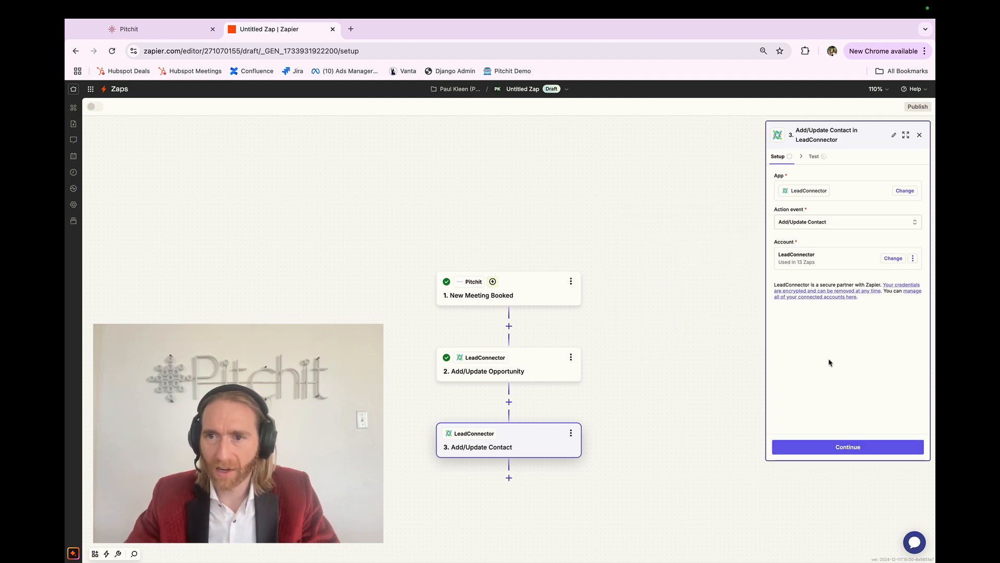
click(825, 448)
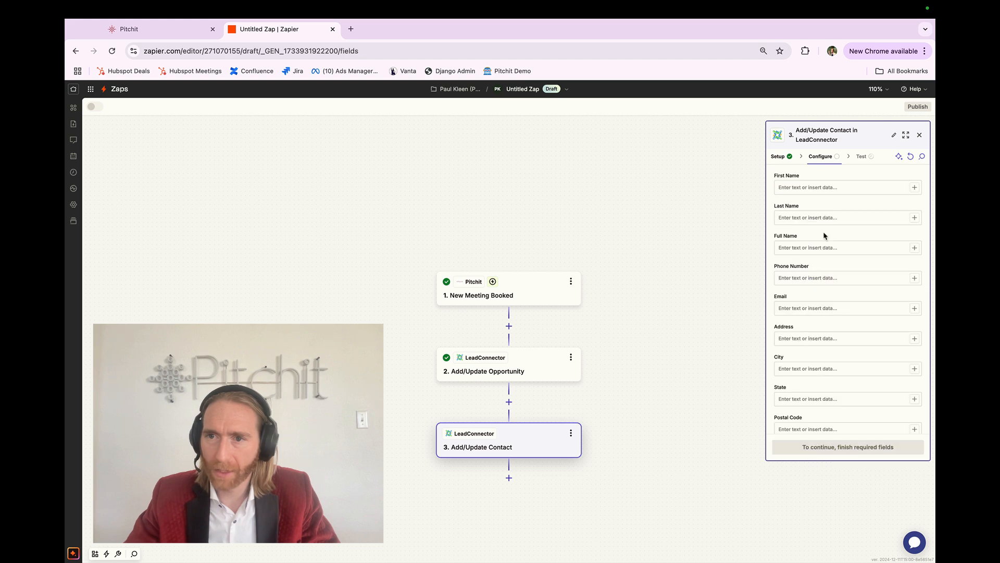
Map the contact's First Name field to the Pitchit trigger's Lead First Name.
click(915, 187)
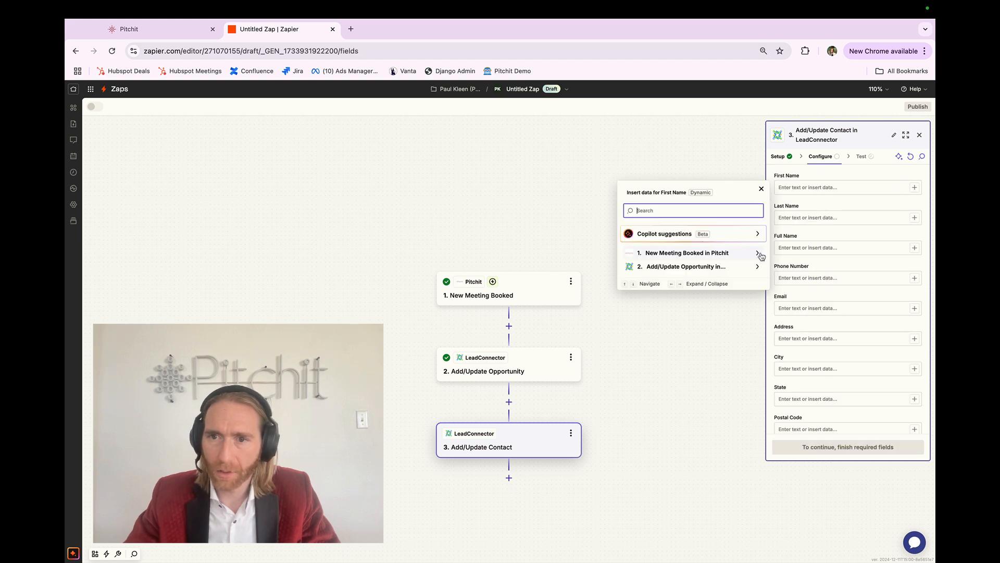
scroll(759, 256, up, 5)
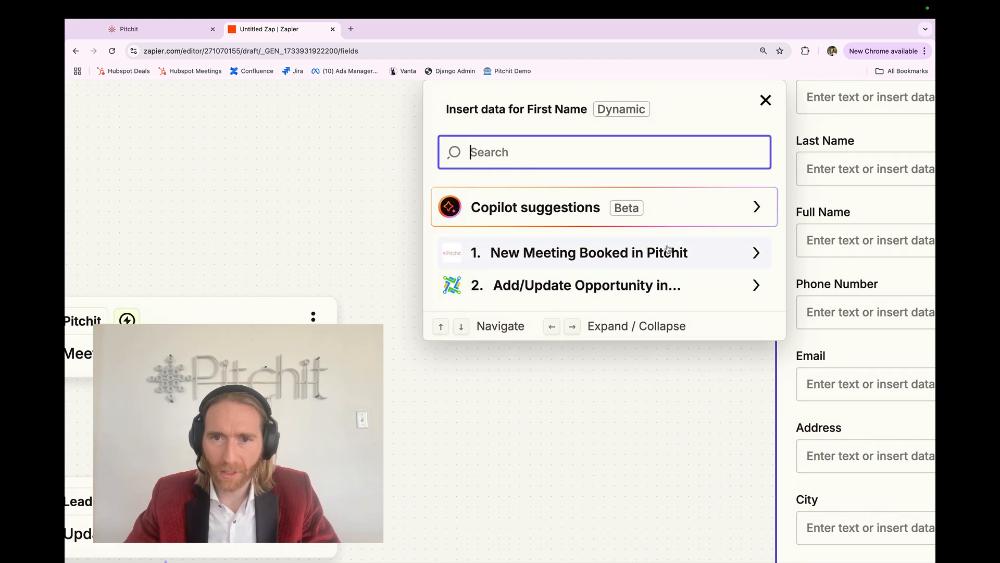
click(756, 255)
click(676, 292)
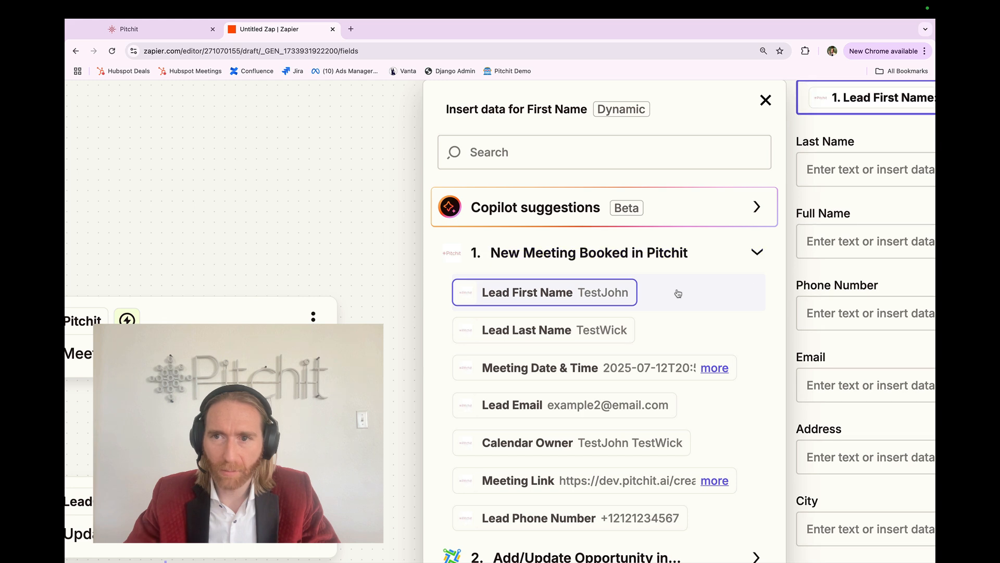
Map the contact's Last Name field to the Pitchit trigger's Lead Last Name.
click(851, 182)
scroll(851, 181, down, 5)
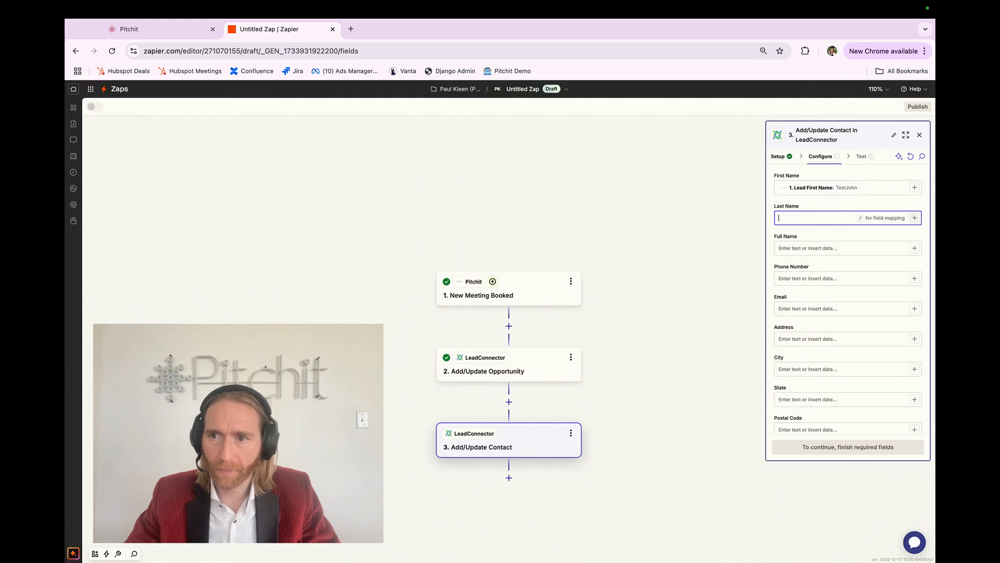
click(915, 217)
click(758, 283)
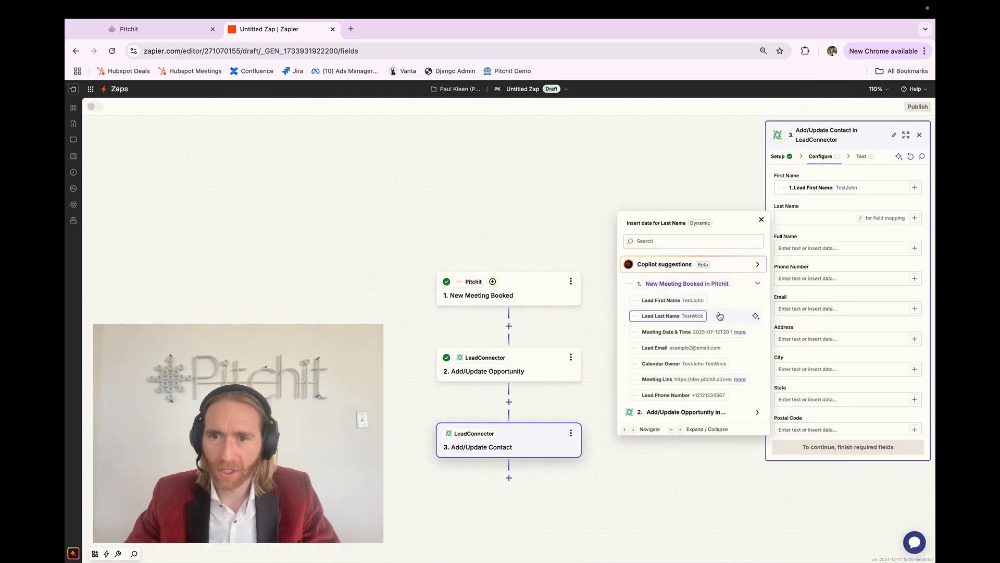
click(719, 315)
Map the contact's Phone Number and Email fields to the trigger's Lead Phone Number and Lead Email.
click(915, 278)
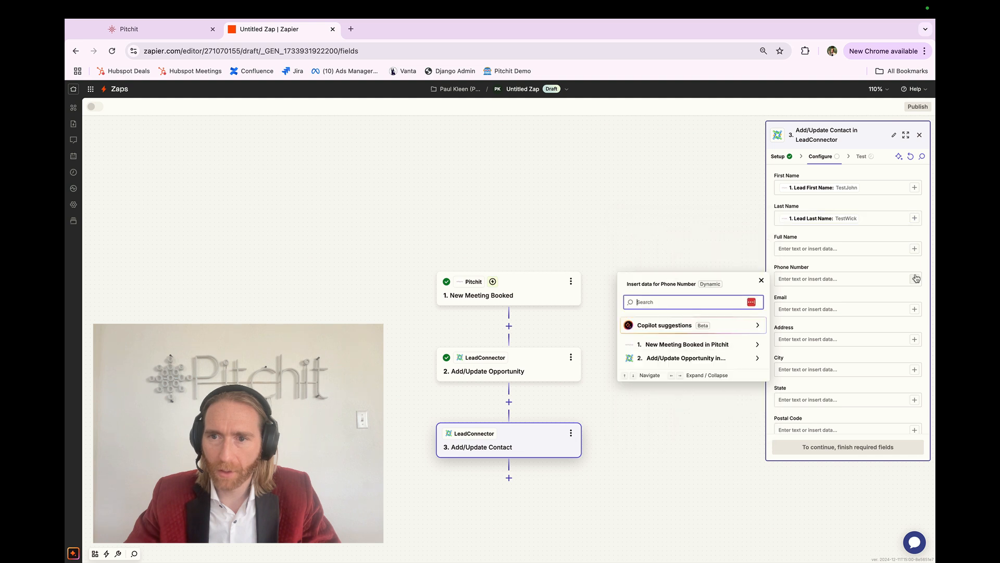
click(754, 346)
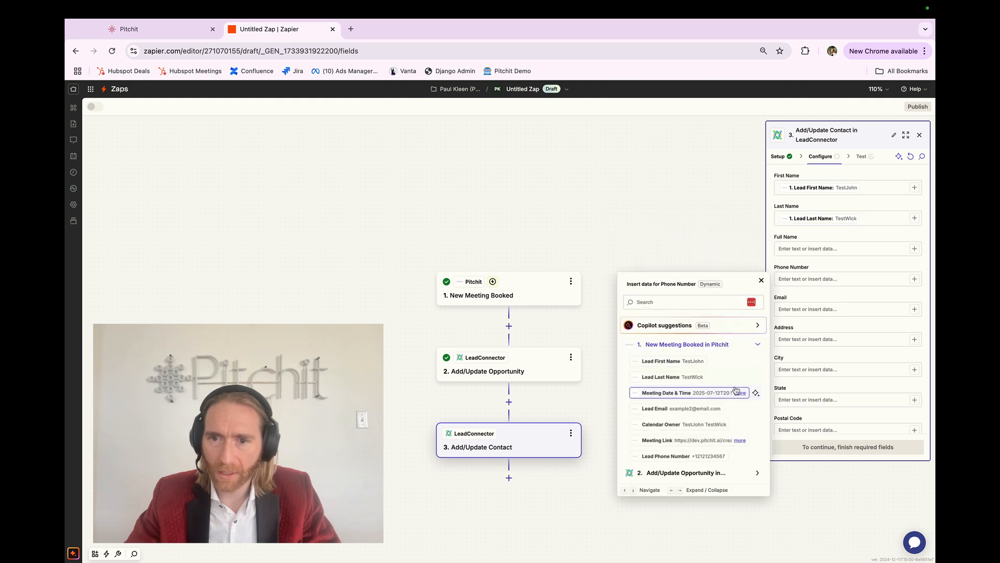
click(732, 456)
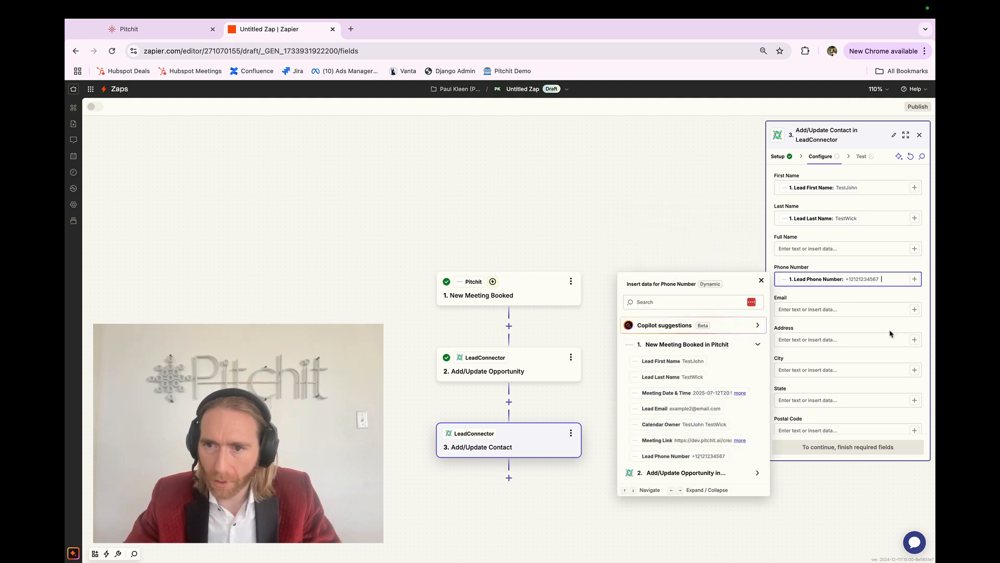
click(914, 309)
click(747, 358)
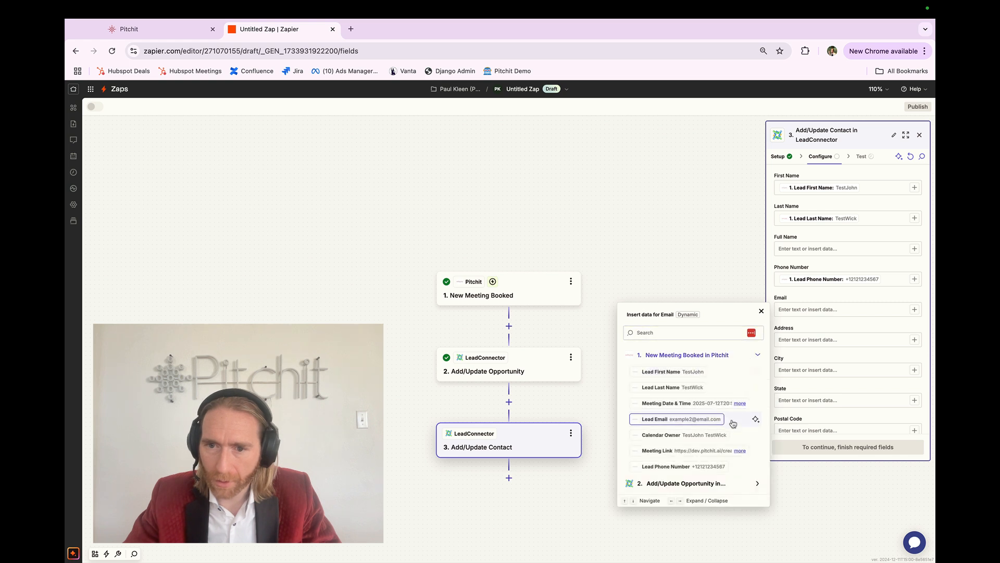
click(734, 424)
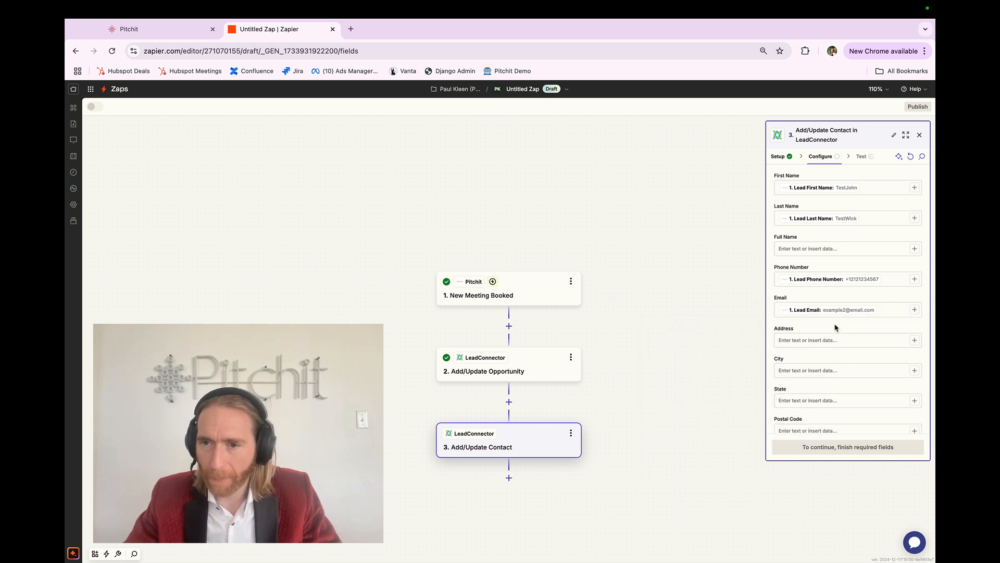
Set Mark as Lead to True and insert Meeting Date & Time, Calendar Owner and Meeting Link into Notes.
scroll(835, 327, down, 5)
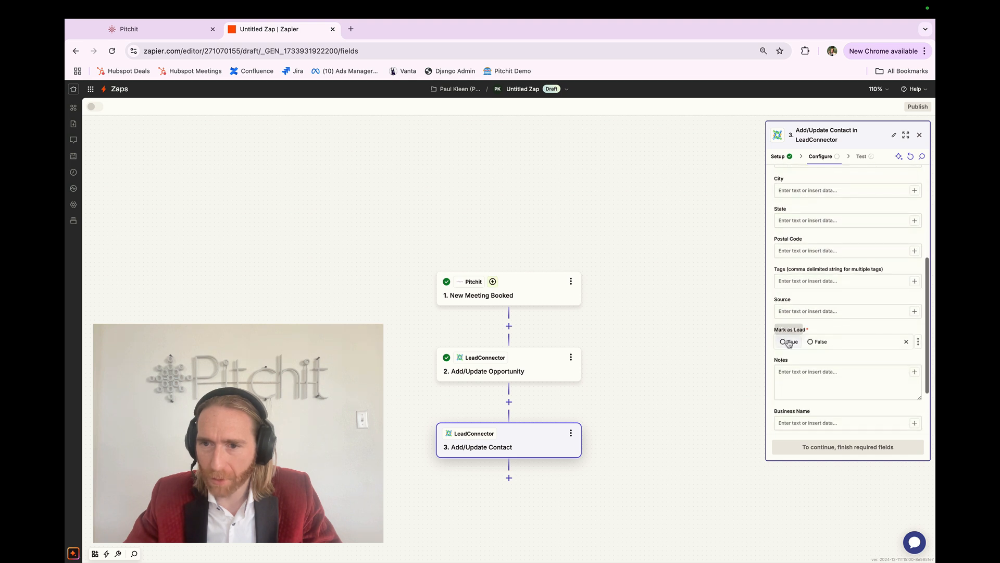
click(789, 342)
click(796, 368)
click(913, 372)
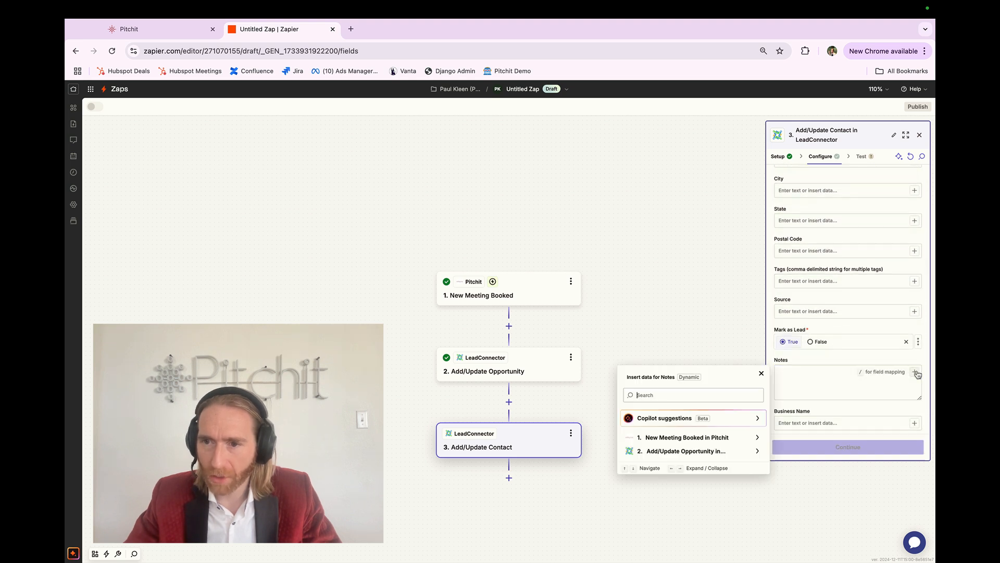
click(753, 442)
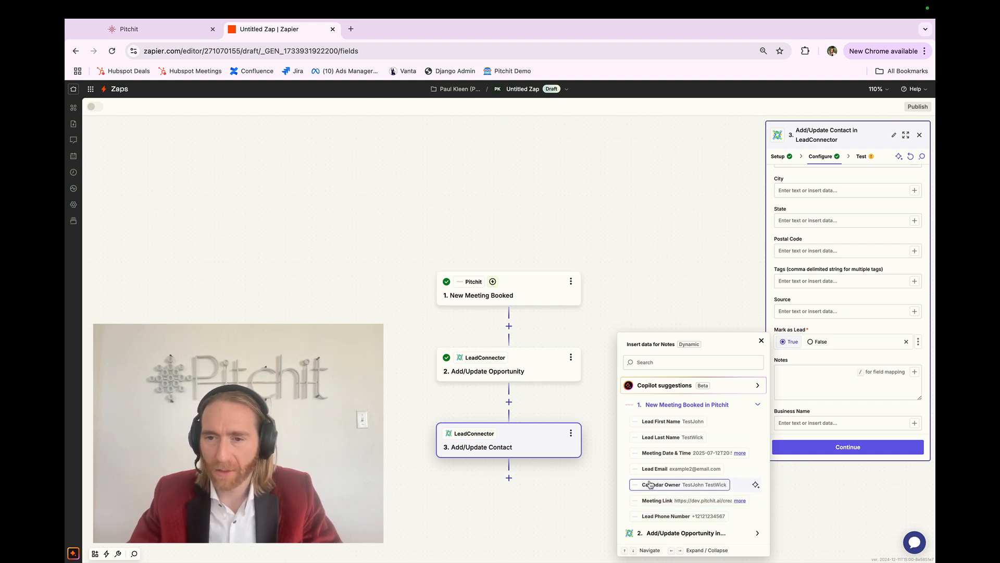
click(676, 452)
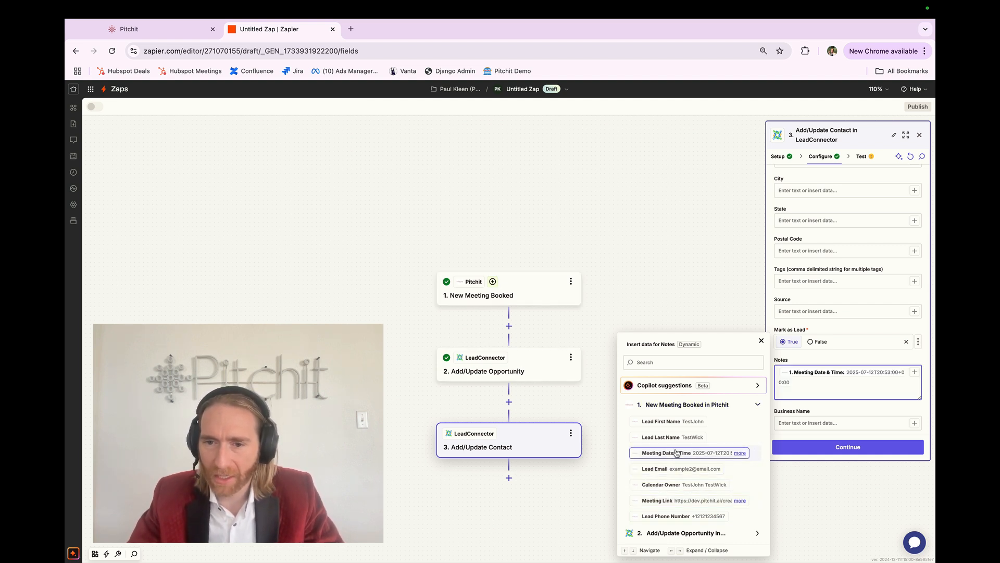
click(664, 485)
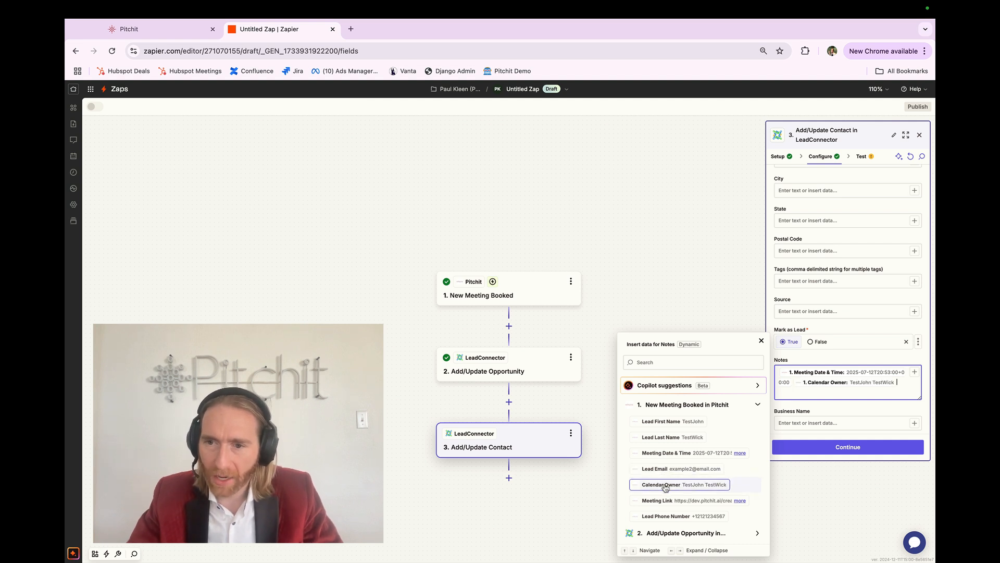
click(665, 503)
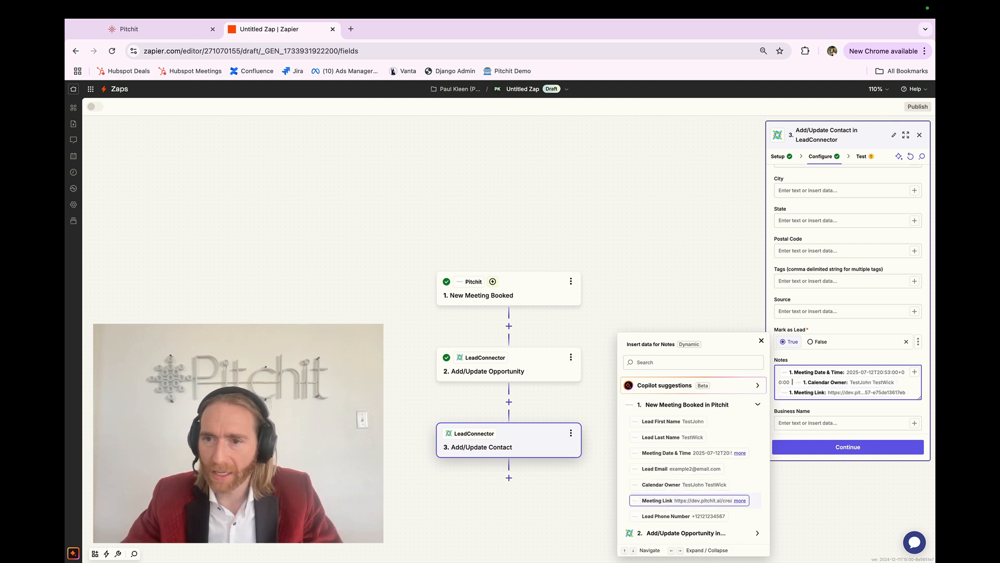
Put each Notes value on its own line, labelled 'meeting date & time:', 'calendar owner:' and 'meeting link:'.
key(Return)
key(Return)
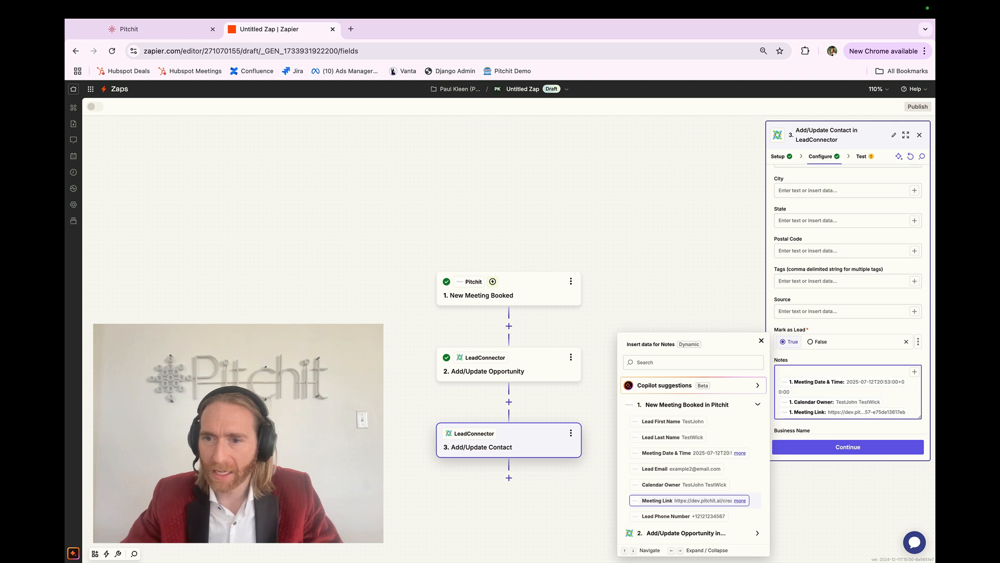
key(BackSpace)
text(meeting date)
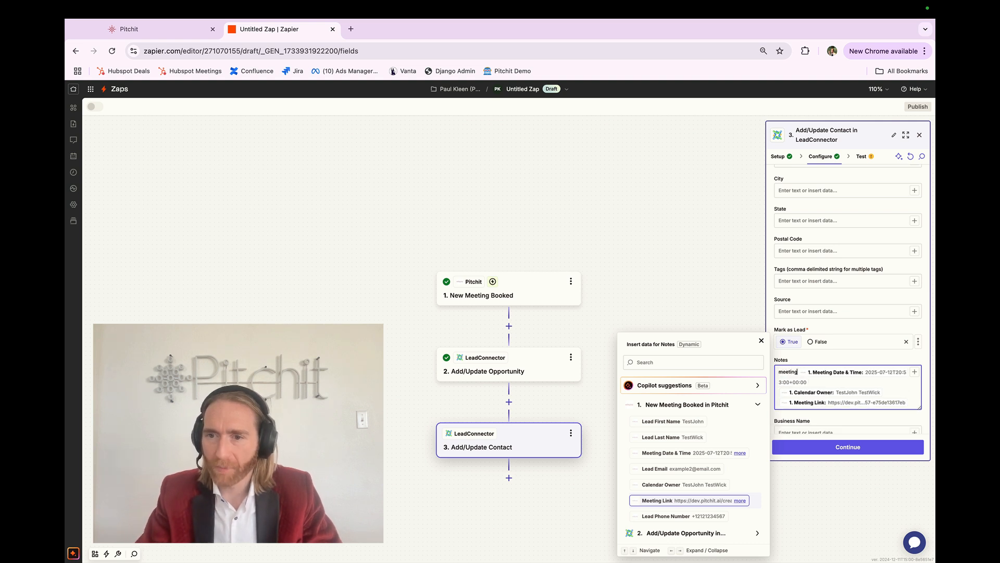
text( & time: 2025-07-12T20:53:00+00:00 )
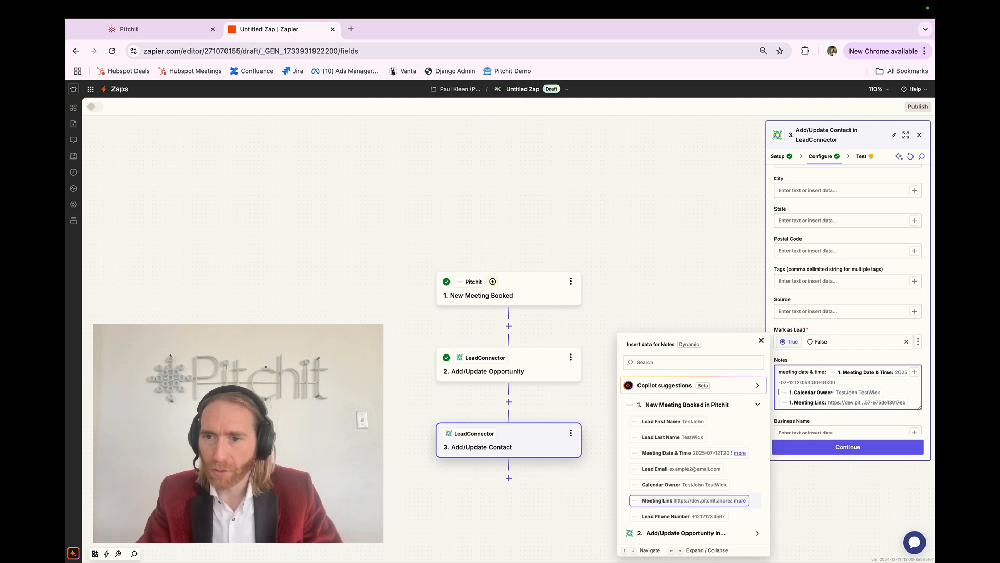
text(calendar)
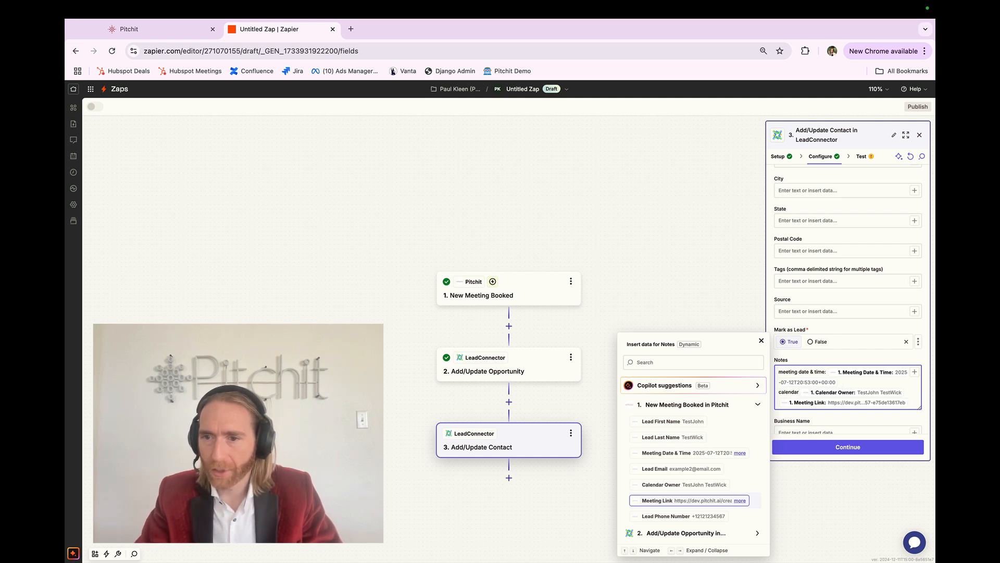
text( owner: TestJohn TestWick )
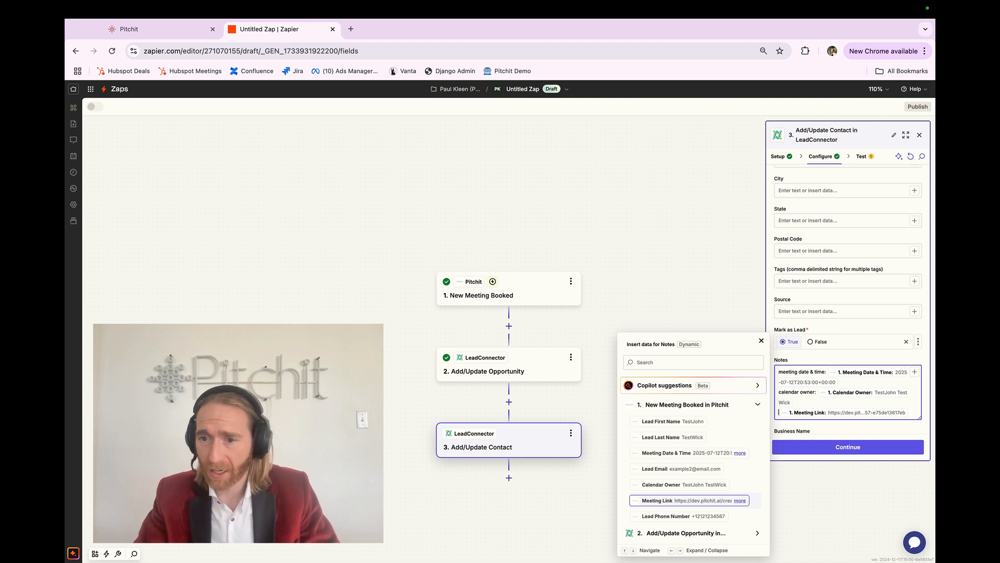
text(meeting link )
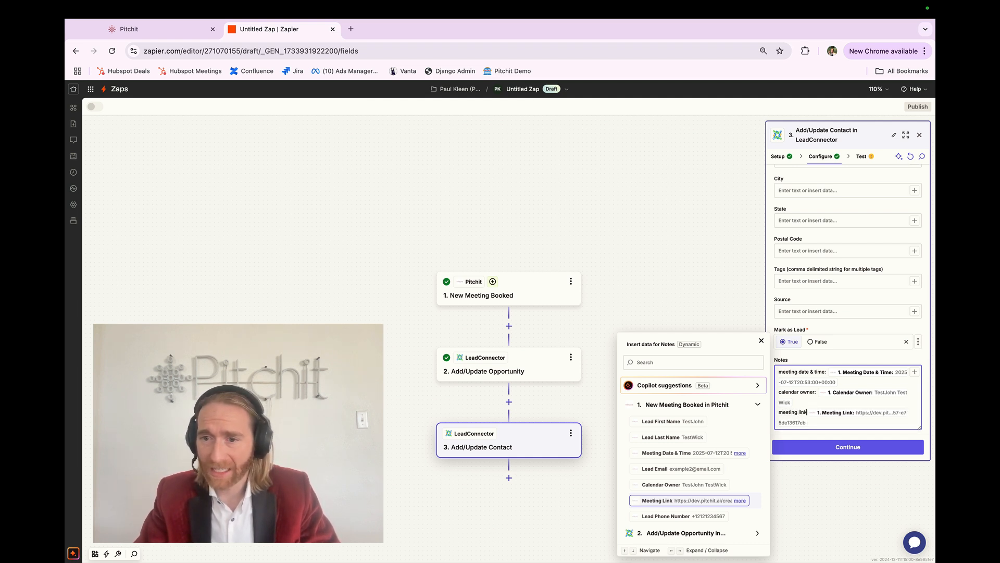
text(:)
Continue to the test and run the Add/Update Contact step's test.
click(805, 447)
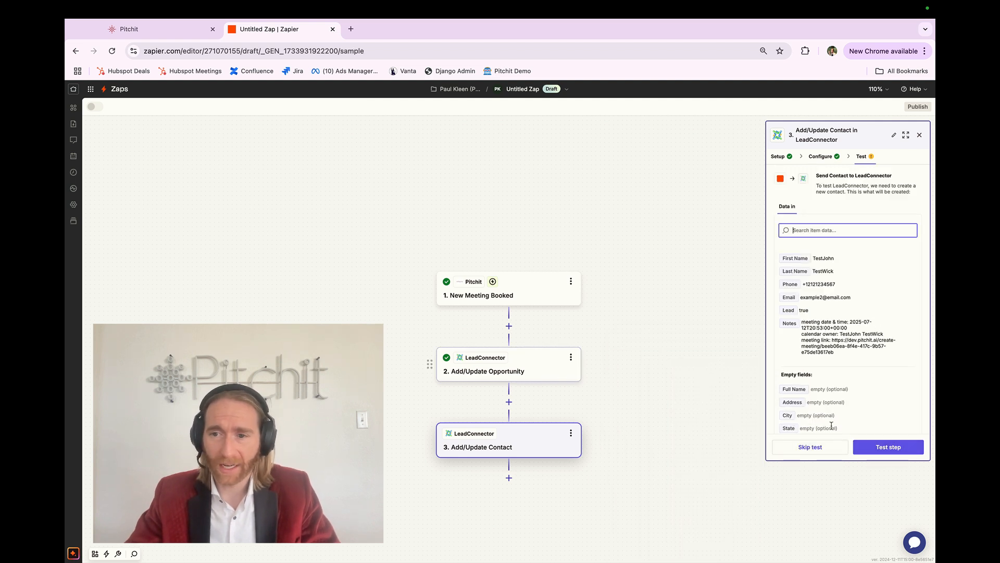
click(888, 447)
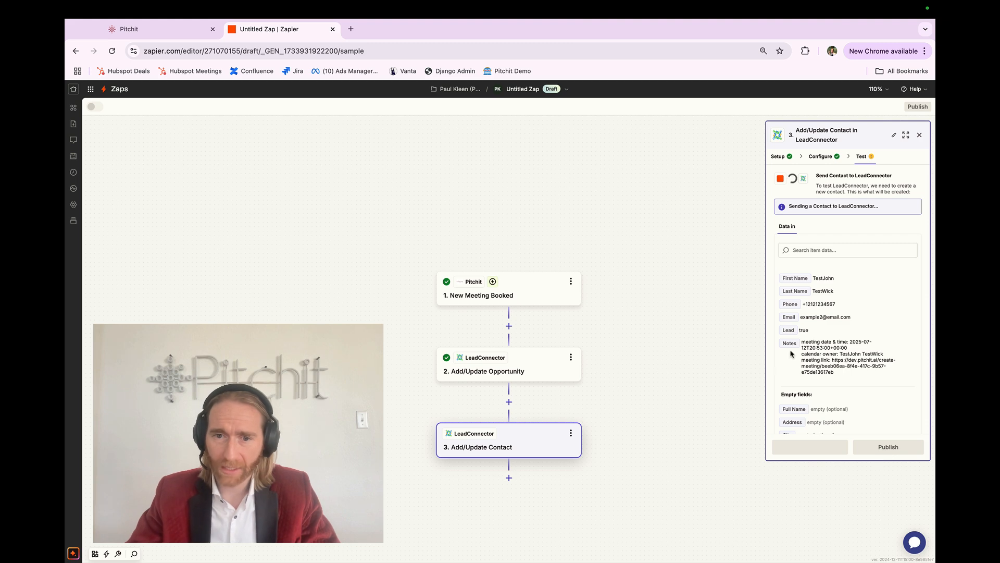
Switch to LeadConnector and review the notes on the test lead's contact record.
key(ctrl+Right)
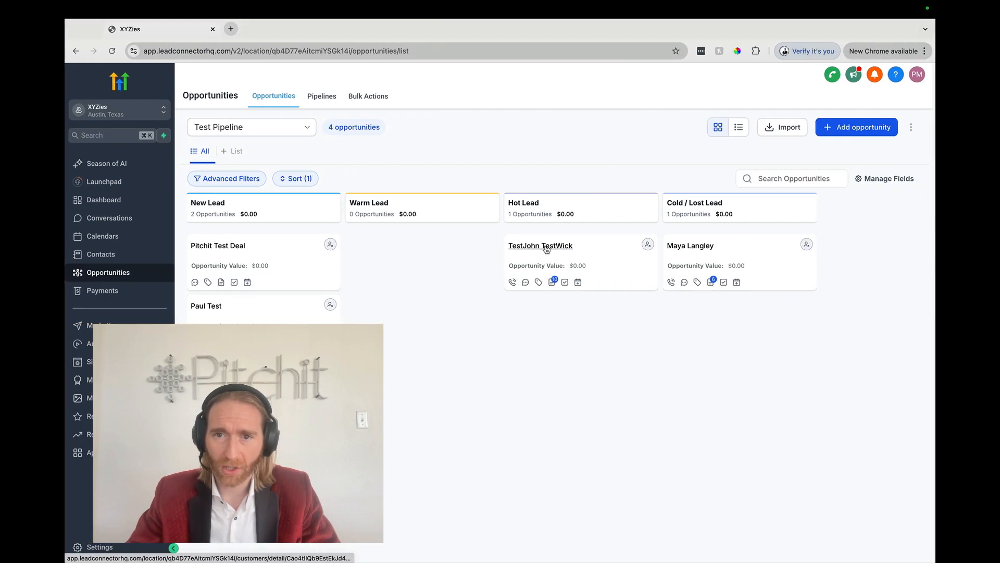
click(545, 246)
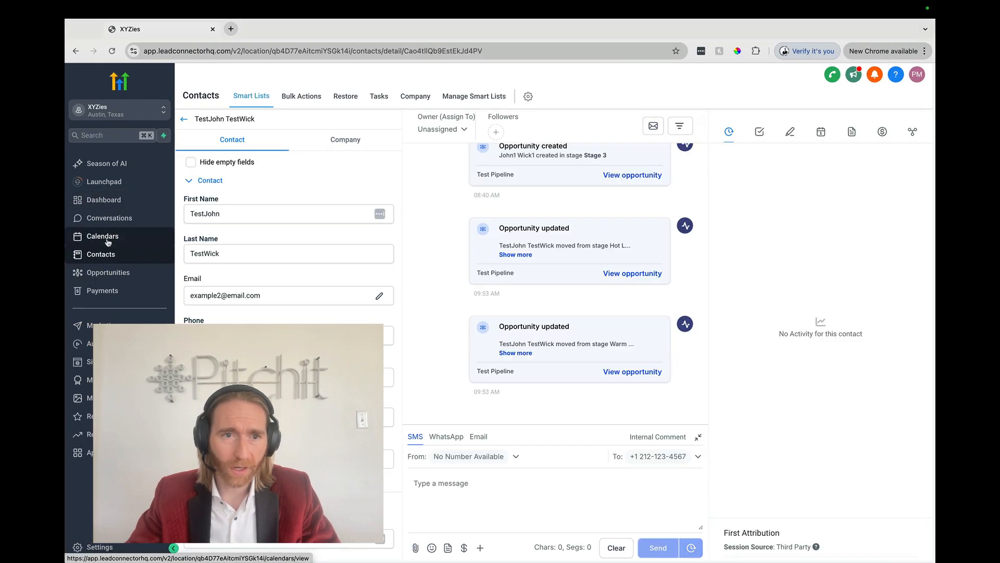
click(790, 132)
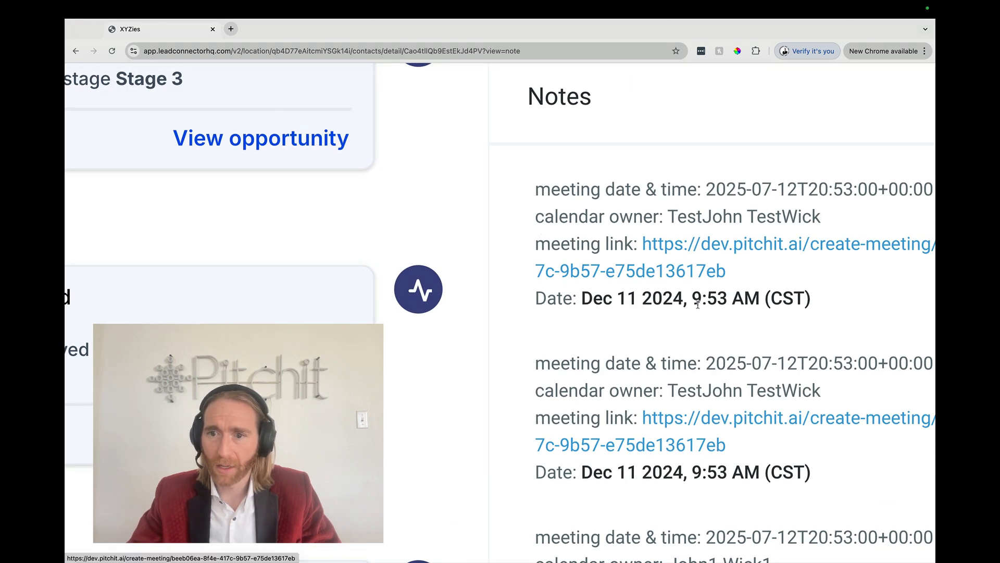
key(super+r)
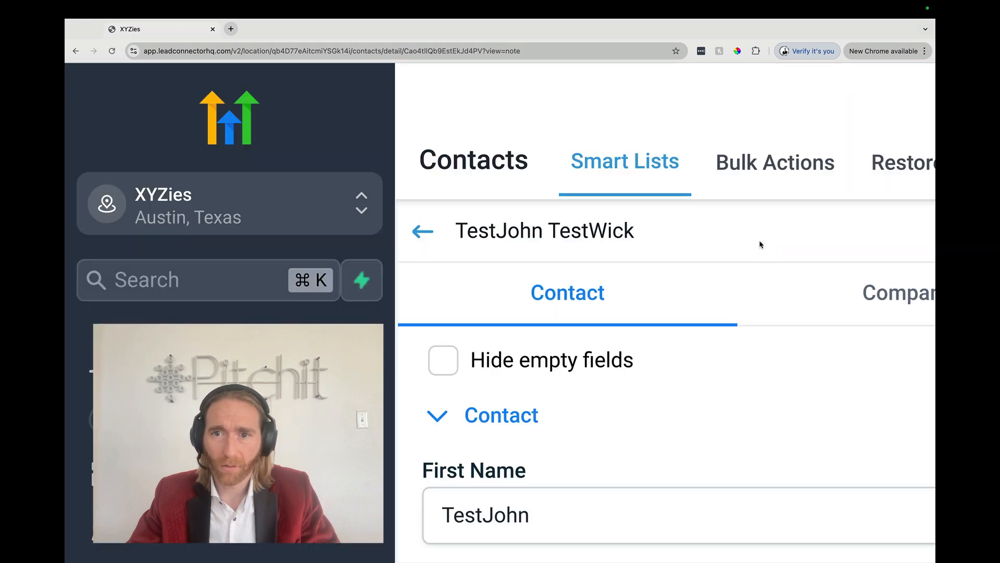
scroll(760, 244, right, 8)
scroll(760, 245, down, 2)
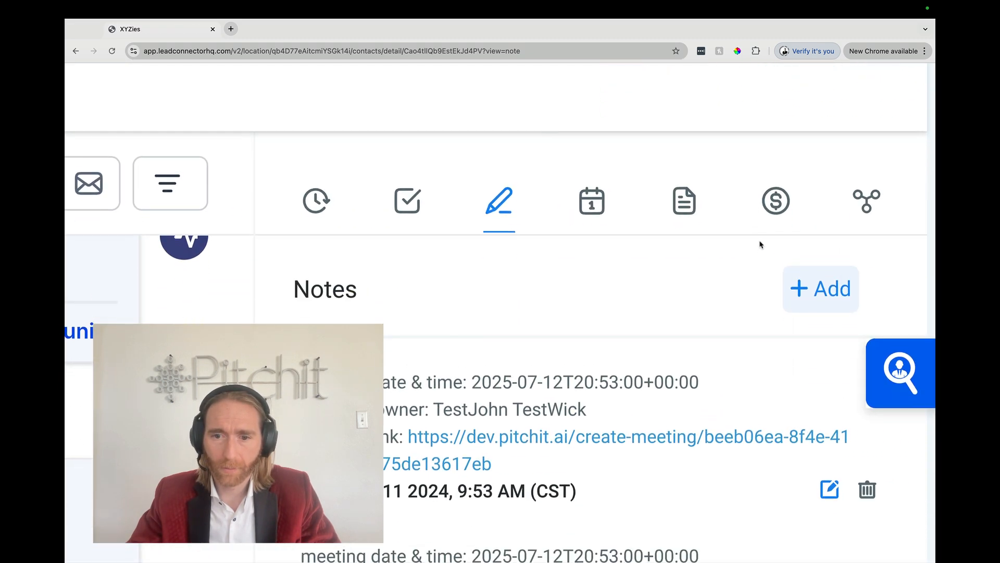
triple_click(450, 396)
triple_click(448, 374)
triple_click(397, 426)
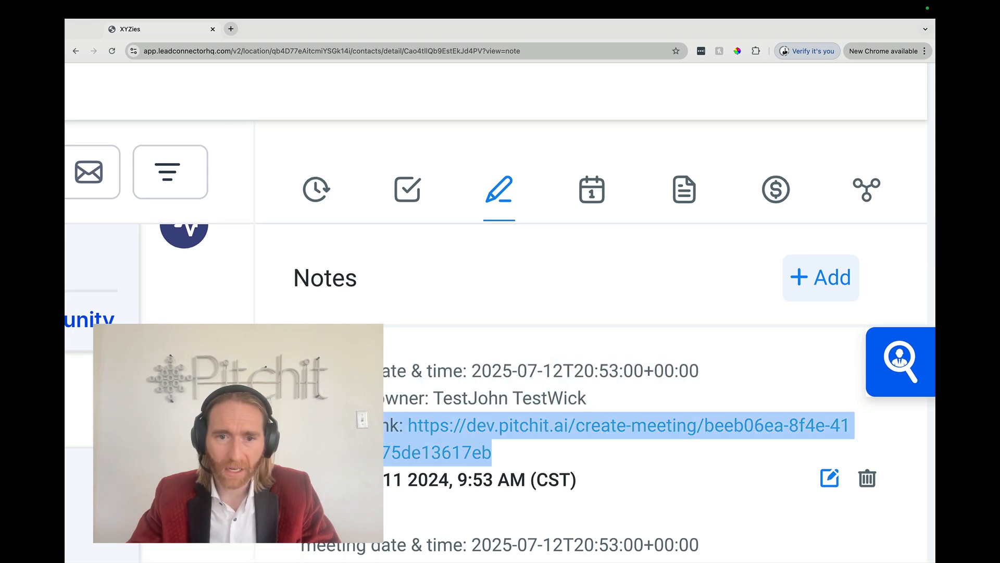
click(397, 425)
key(ctrl+Left)
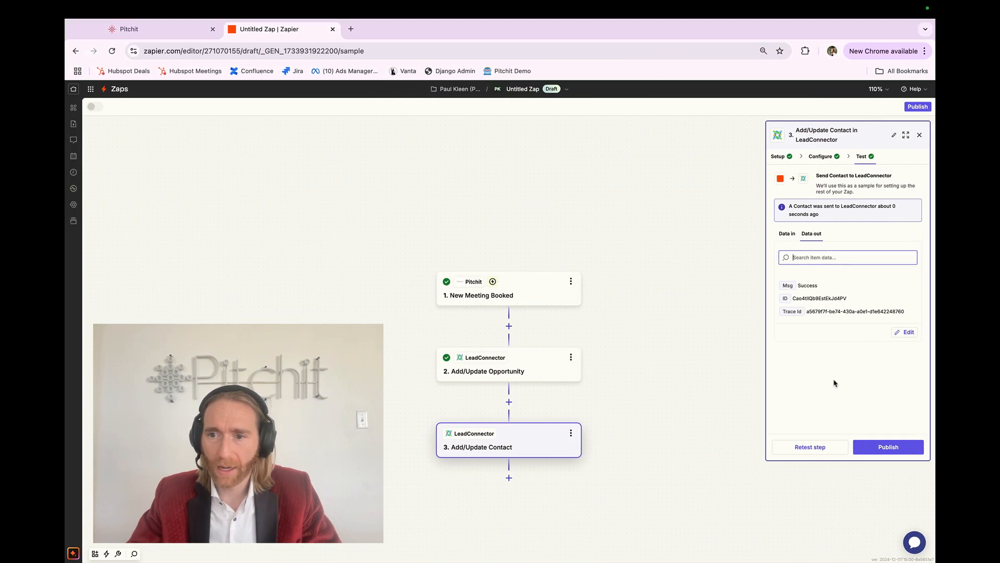